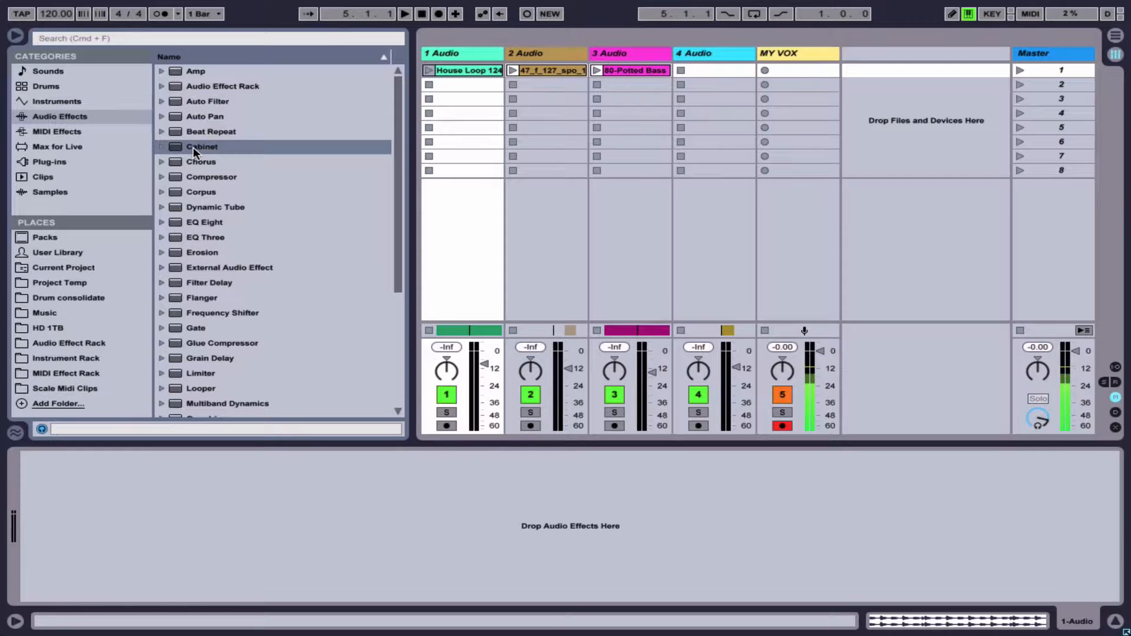
Step: Look at the available MIDI effects in the browser, and return to the audio effects list
{"action": "left_click", "coordinate": [48, 131]}
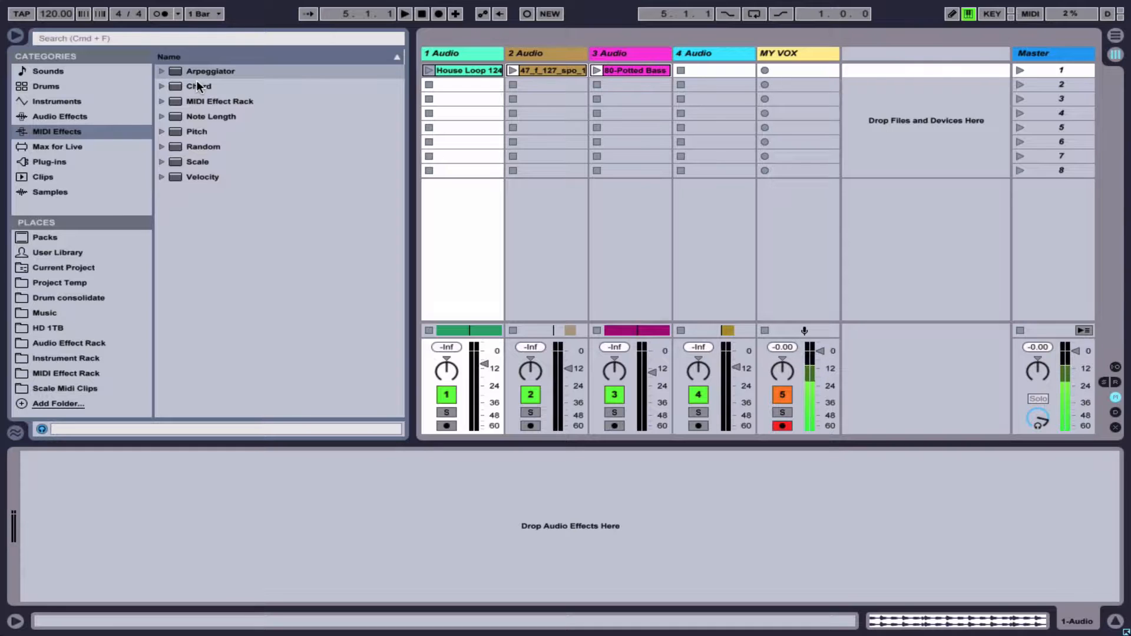
{"action": "left_click", "coordinate": [77, 116]}
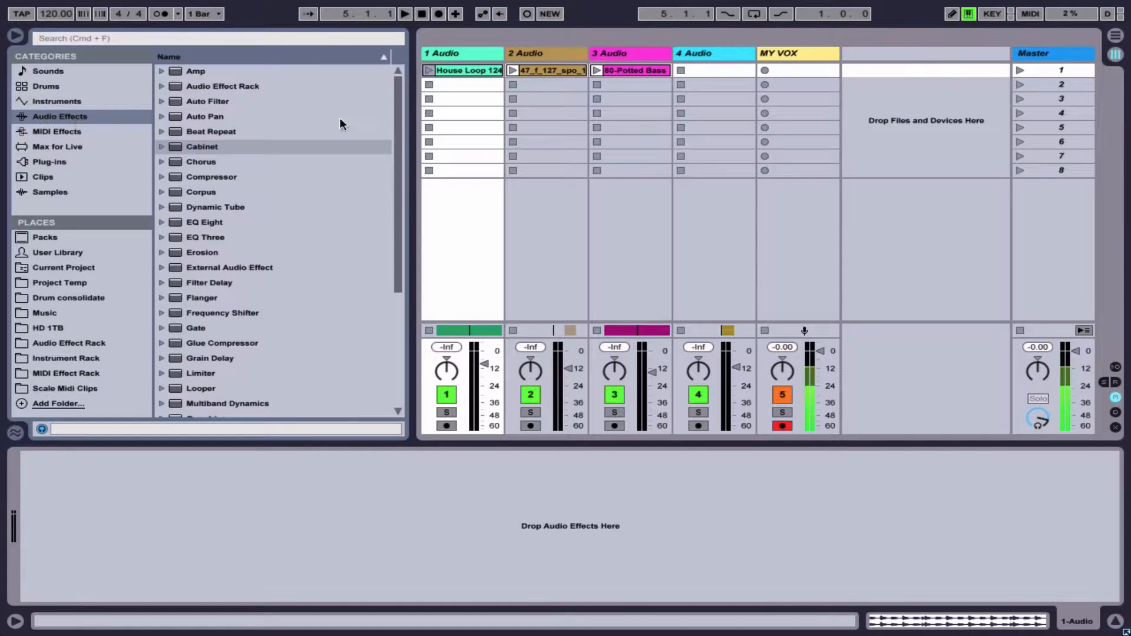
Step: View the House Loop 124 clip's sample, and return to the device chain of the 1 Audio track
{"action": "left_click", "coordinate": [458, 72]}
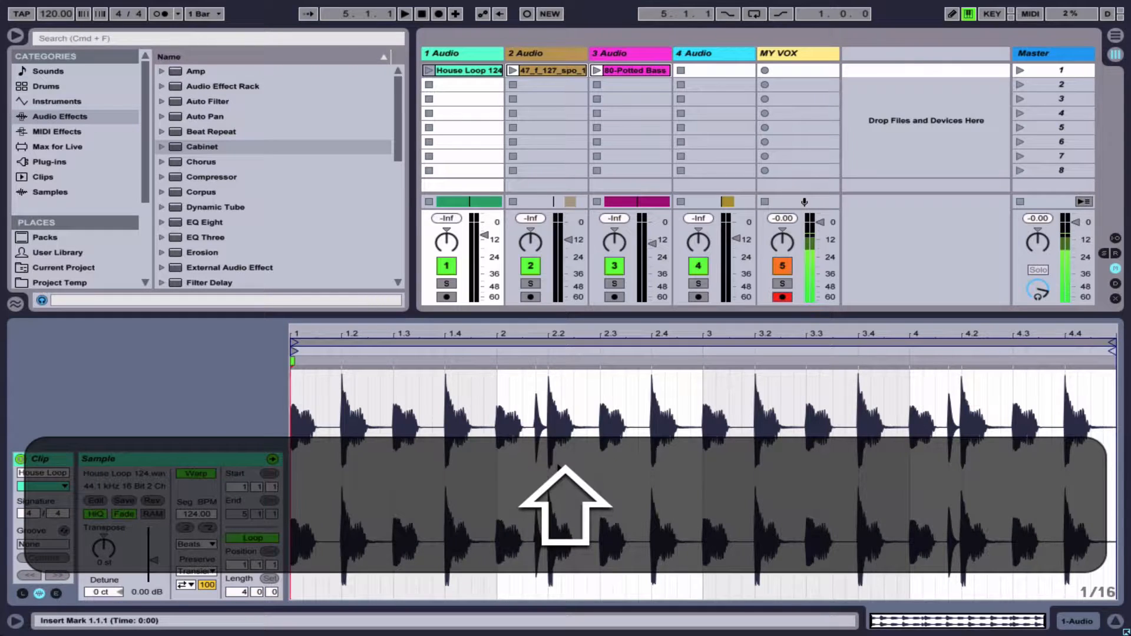
{"action": "key", "text": "shift+Tab"}
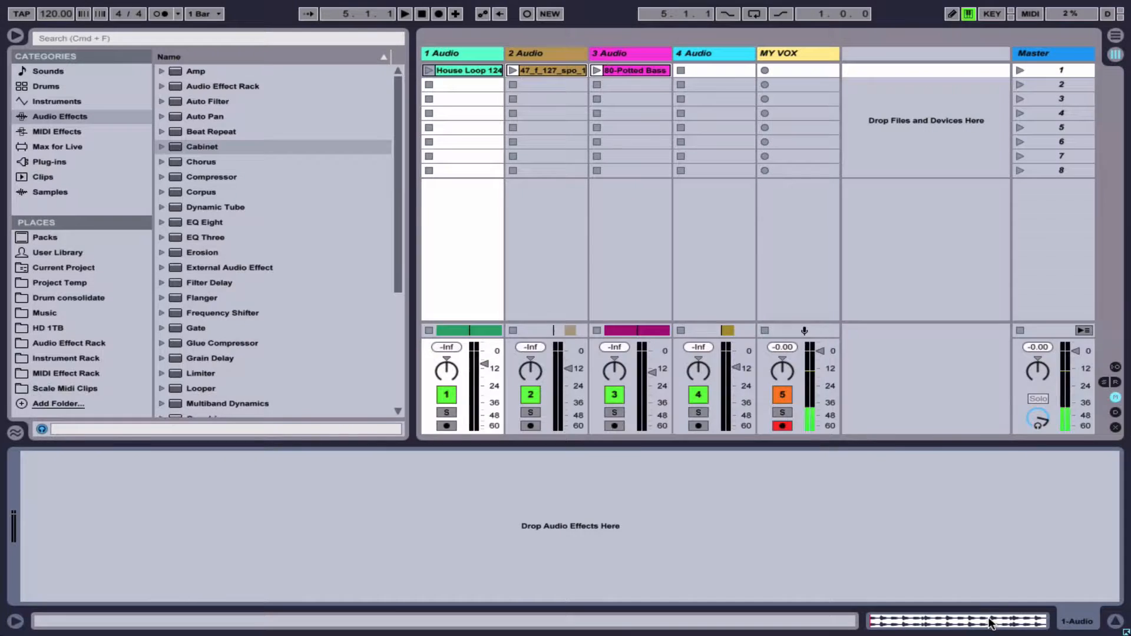
{"action": "left_click", "coordinate": [1073, 621]}
{"action": "left_click", "coordinate": [1072, 622]}
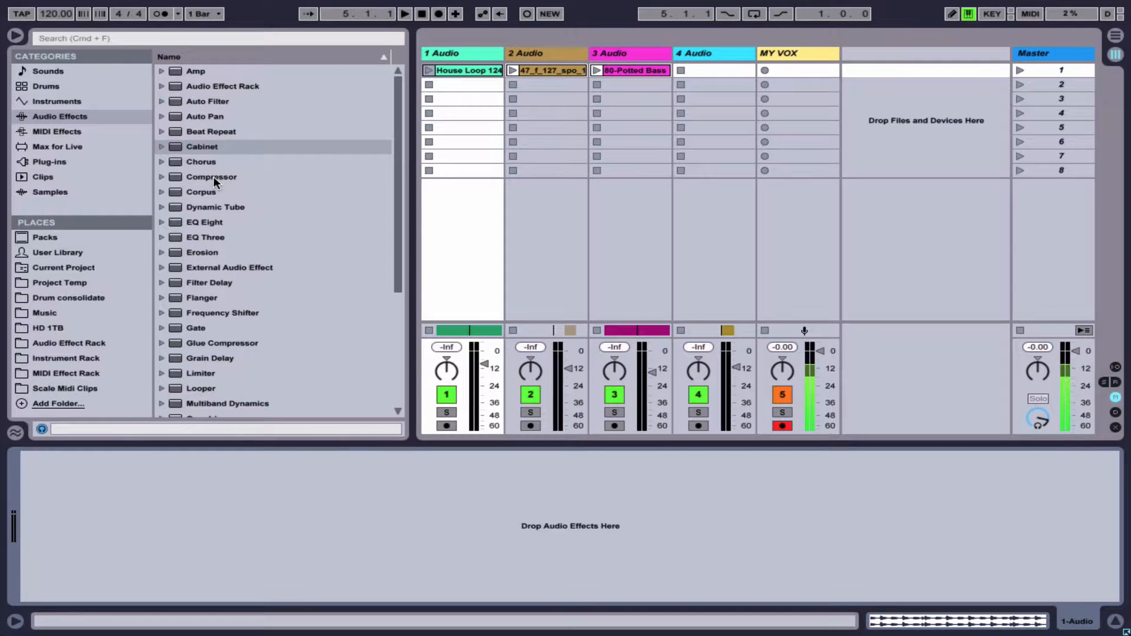
Step: Add Compressor, EQ Eight and Filter Delay, in that order, to the 1 Audio track's device chain
{"action": "left_click_drag", "start_coordinate": [213, 176], "coordinate": [180, 503]}
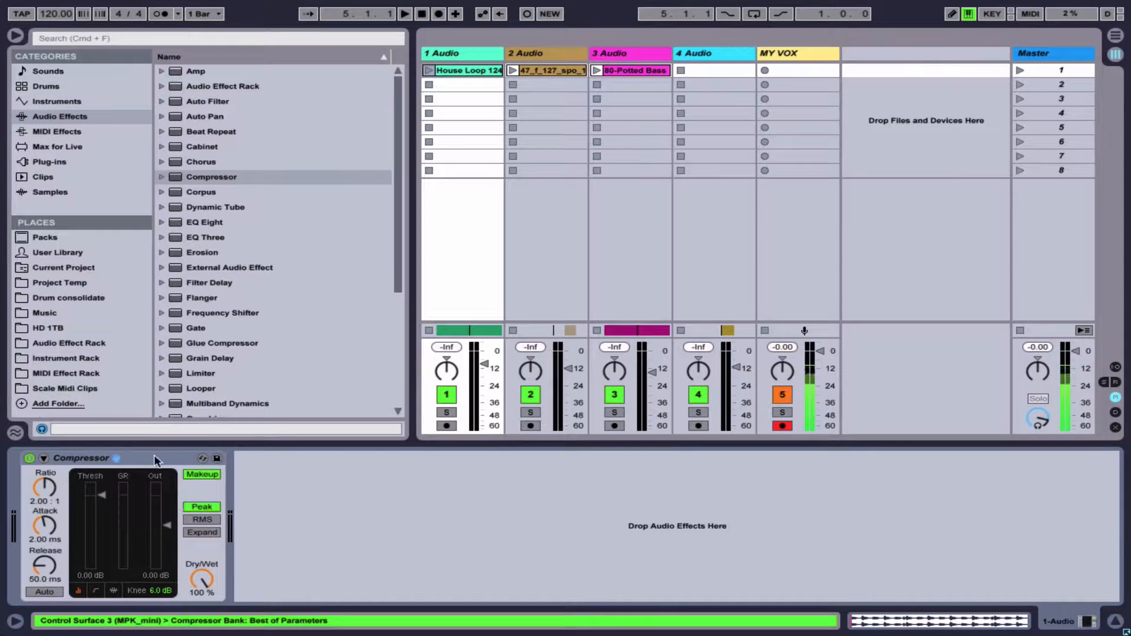
{"action": "left_click", "coordinate": [313, 505]}
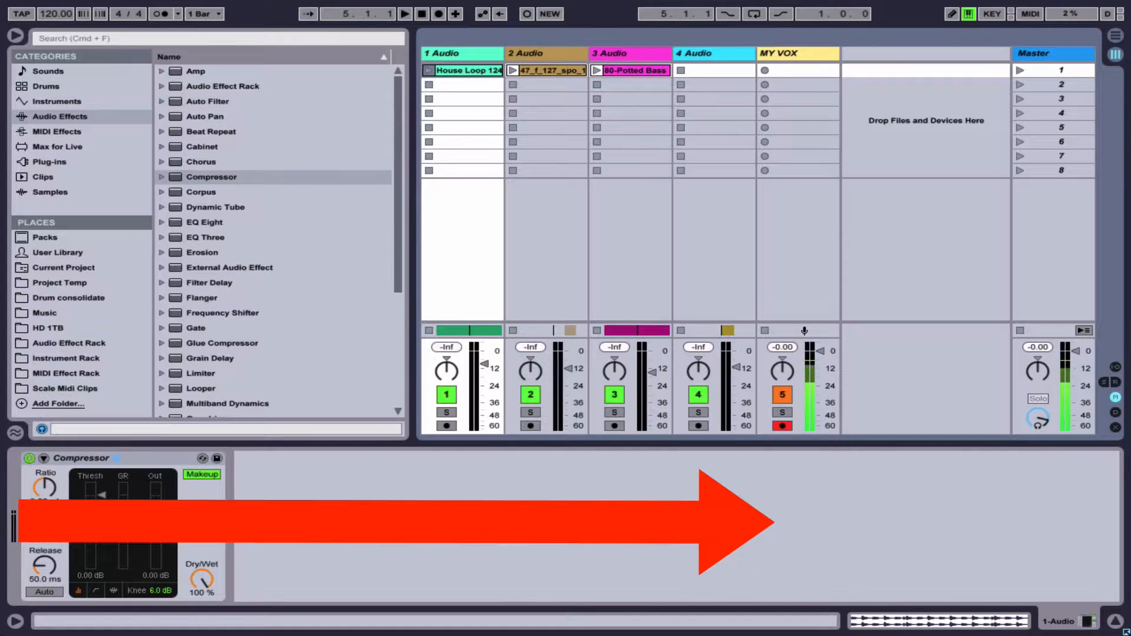
{"action": "double_click", "coordinate": [210, 222]}
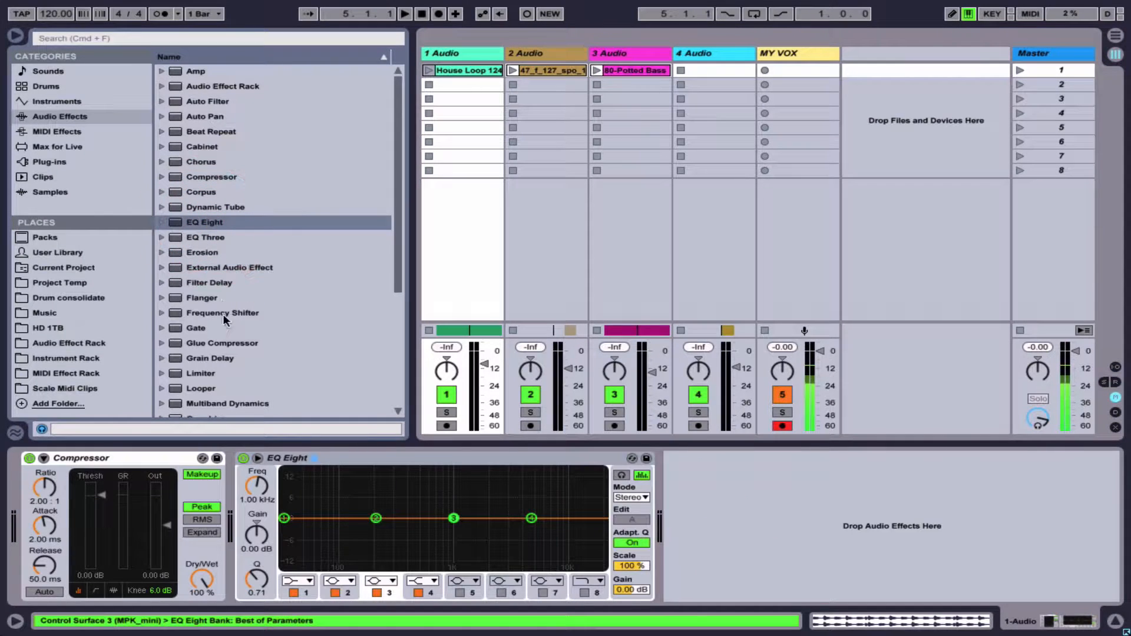
{"action": "left_click", "coordinate": [217, 283]}
{"action": "double_click", "coordinate": [217, 283]}
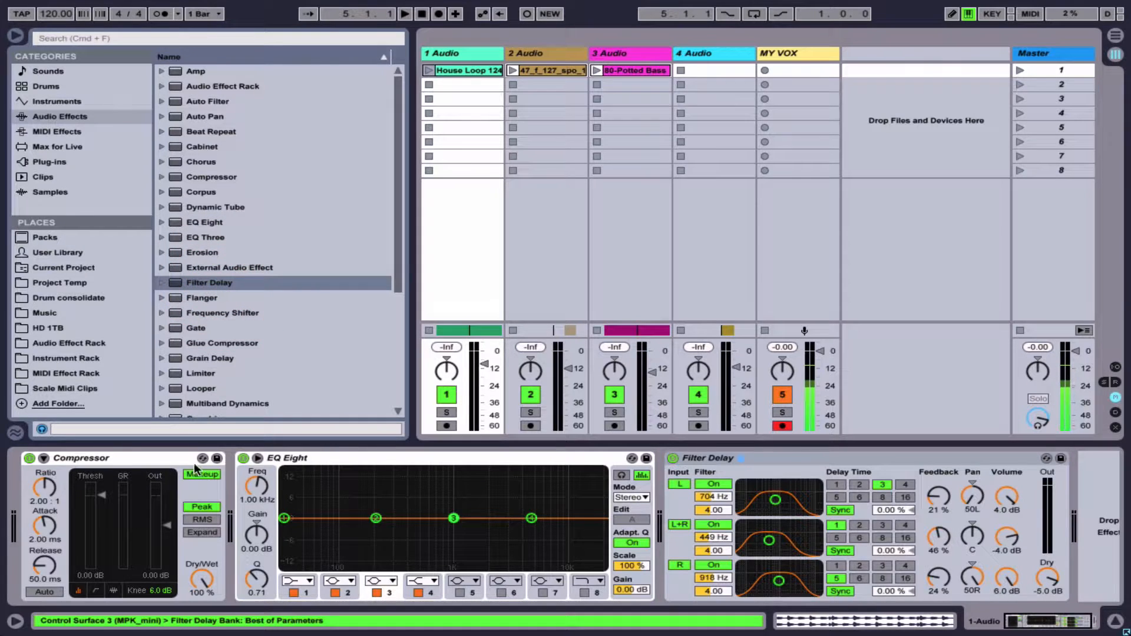
Step: Select the Compressor, EQ Eight and Filter Delay in turn to follow the order of the chain
{"action": "left_click", "coordinate": [104, 455]}
{"action": "left_click", "coordinate": [387, 455]}
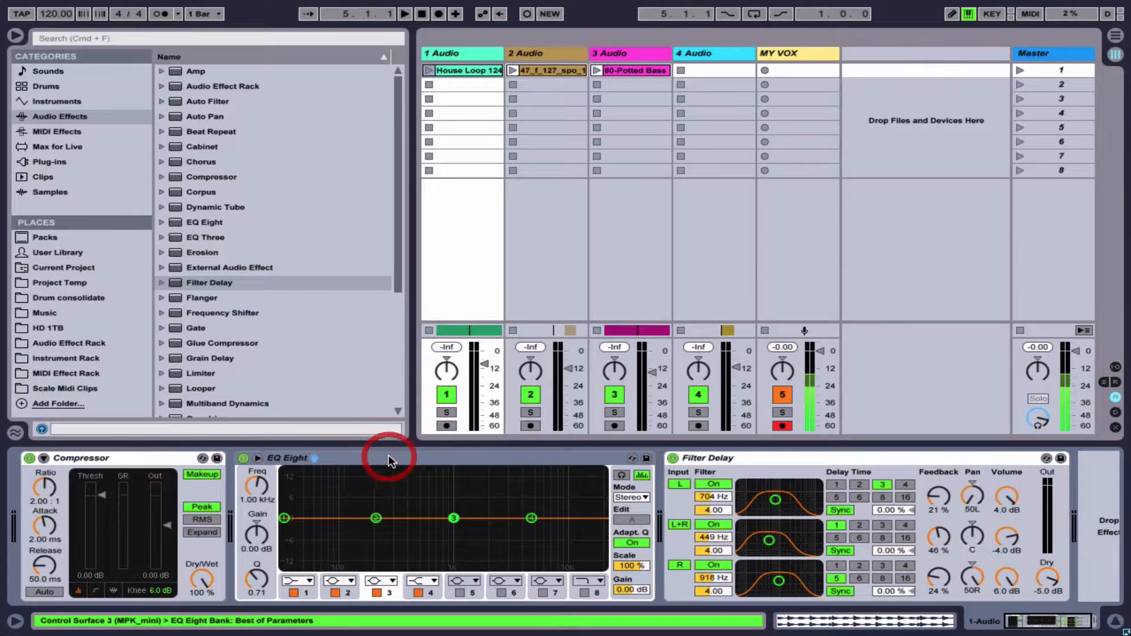
{"action": "left_click", "coordinate": [776, 458]}
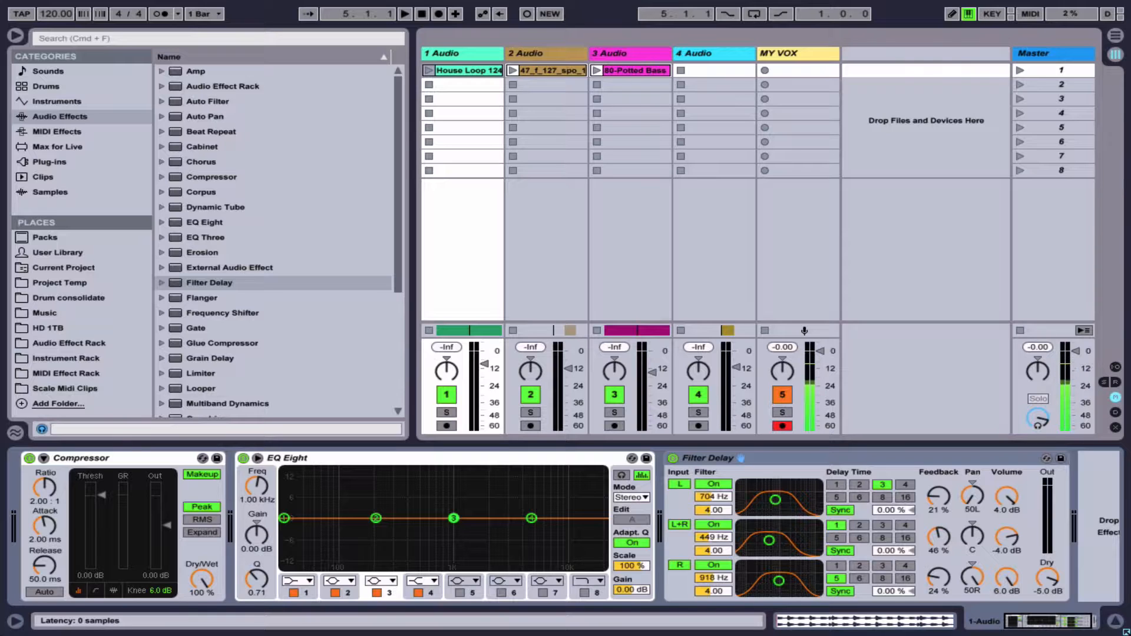
Step: Hot-swap the Compressor through the Acoustic, Brute Compression, De-esser and Drums-Snare Compressor presets, ending with Drums-Kick Compressor
{"action": "left_click", "coordinate": [202, 458]}
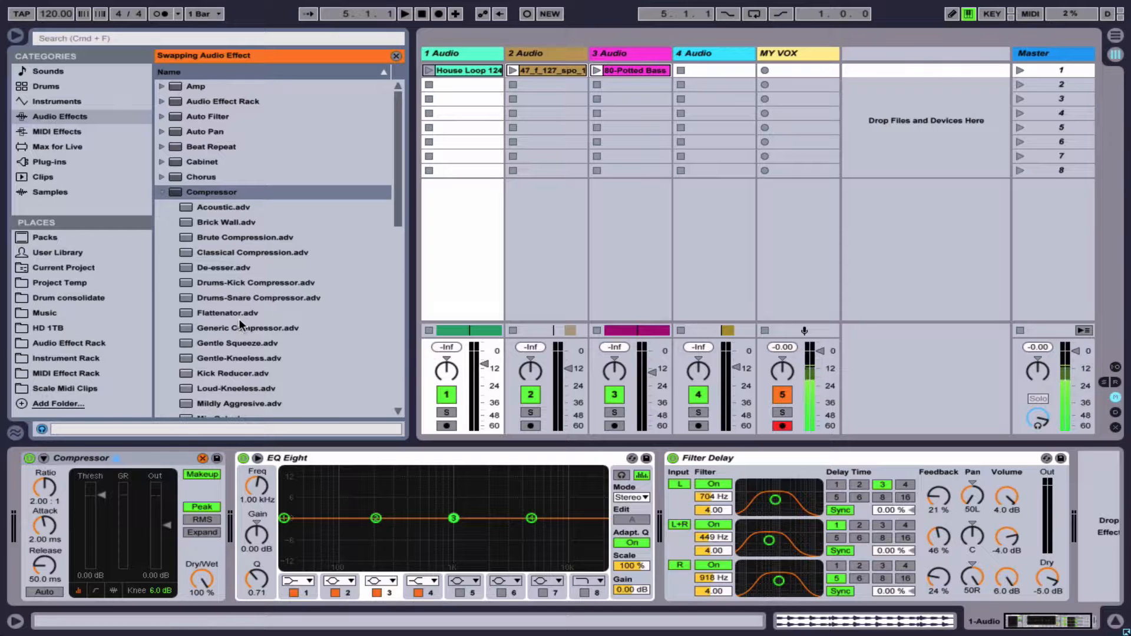
{"action": "scroll", "coordinate": [239, 324], "scroll_direction": "down", "scroll_amount": 2}
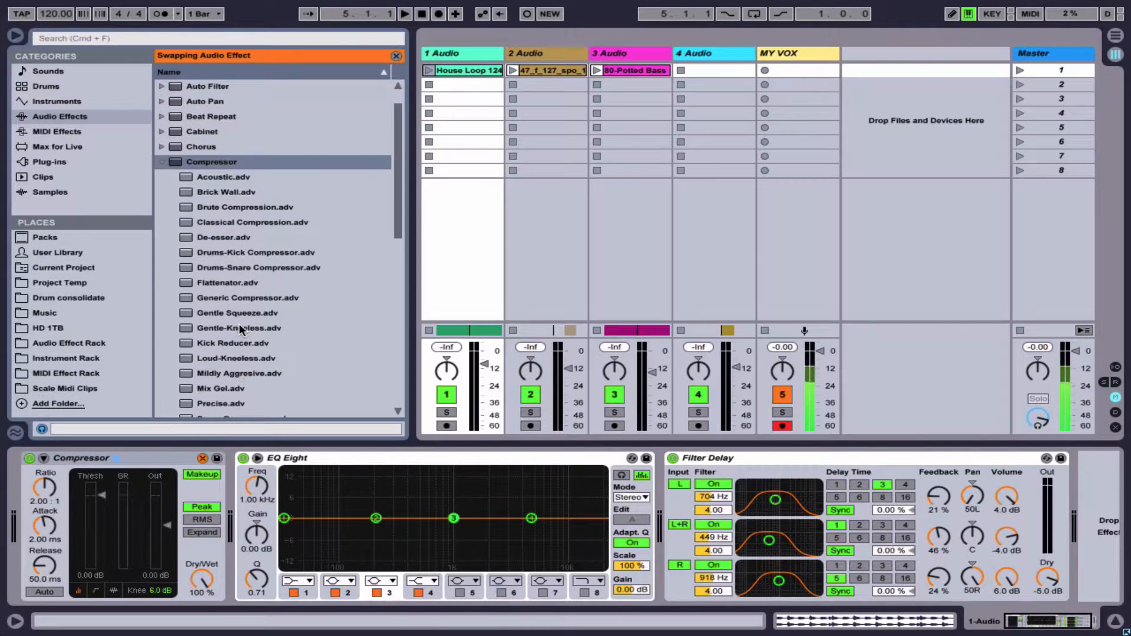
{"action": "double_click", "coordinate": [217, 178]}
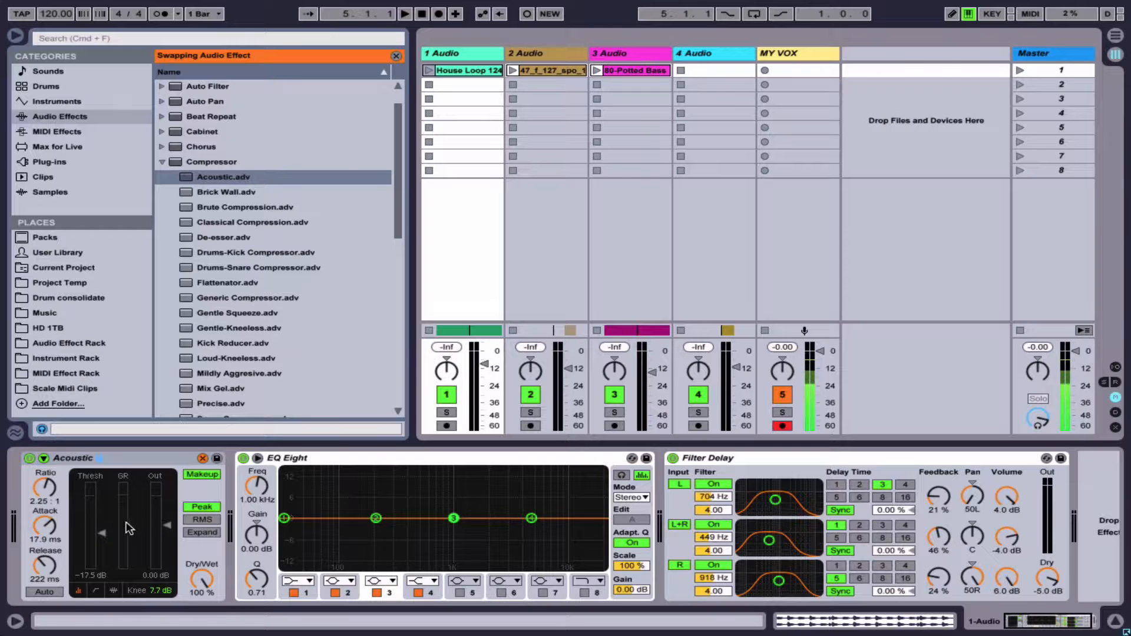
{"action": "double_click", "coordinate": [219, 206]}
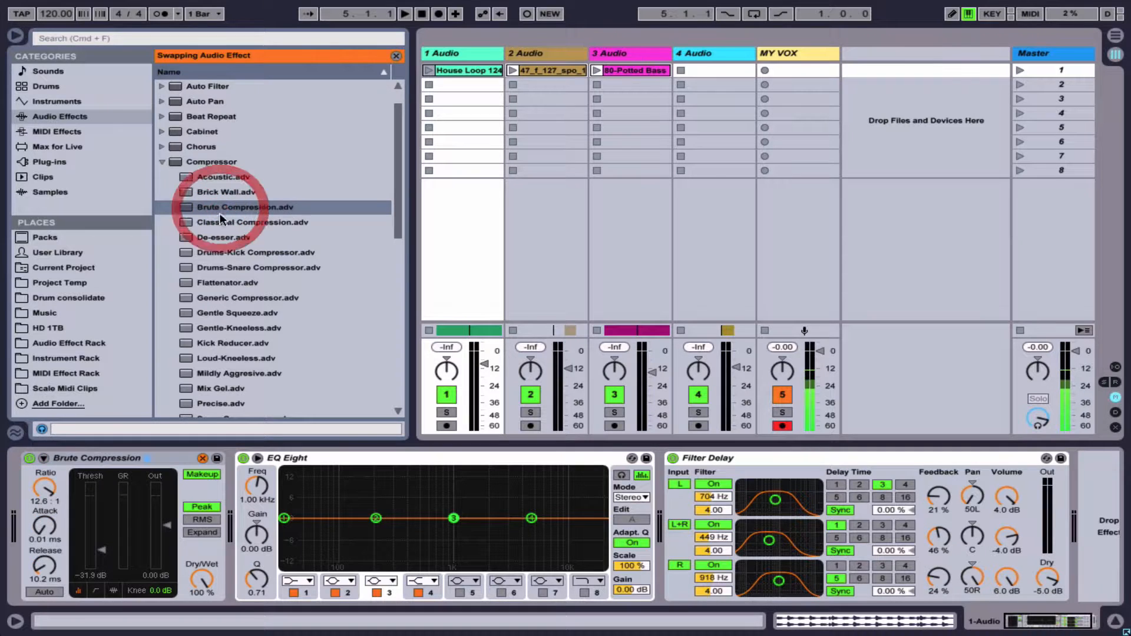
{"action": "double_click", "coordinate": [224, 235]}
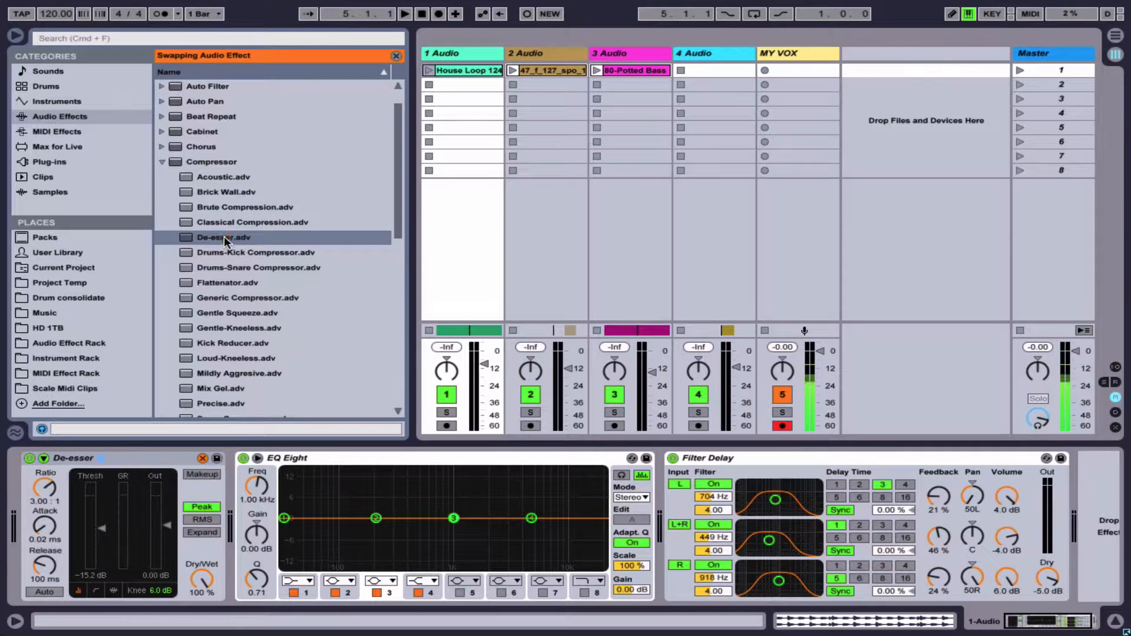
{"action": "double_click", "coordinate": [230, 266]}
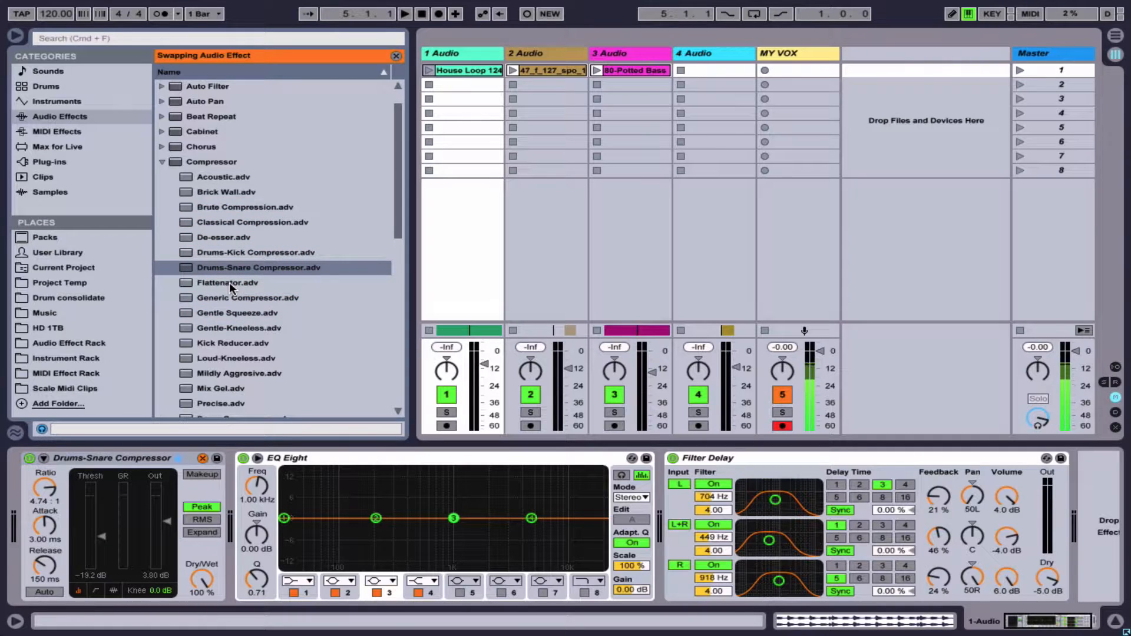
{"action": "double_click", "coordinate": [231, 251]}
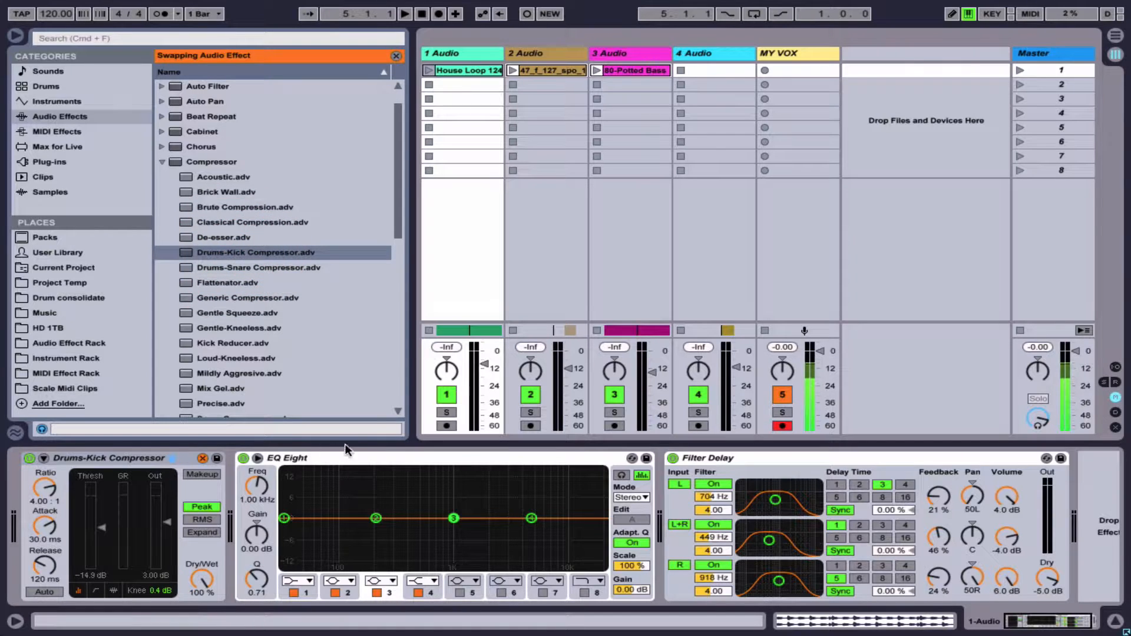
Step: Examine the EQ Eight presets available for hot-swapping in the Drums, Filter, Formant and Instrument folders
{"action": "left_click", "coordinate": [633, 459]}
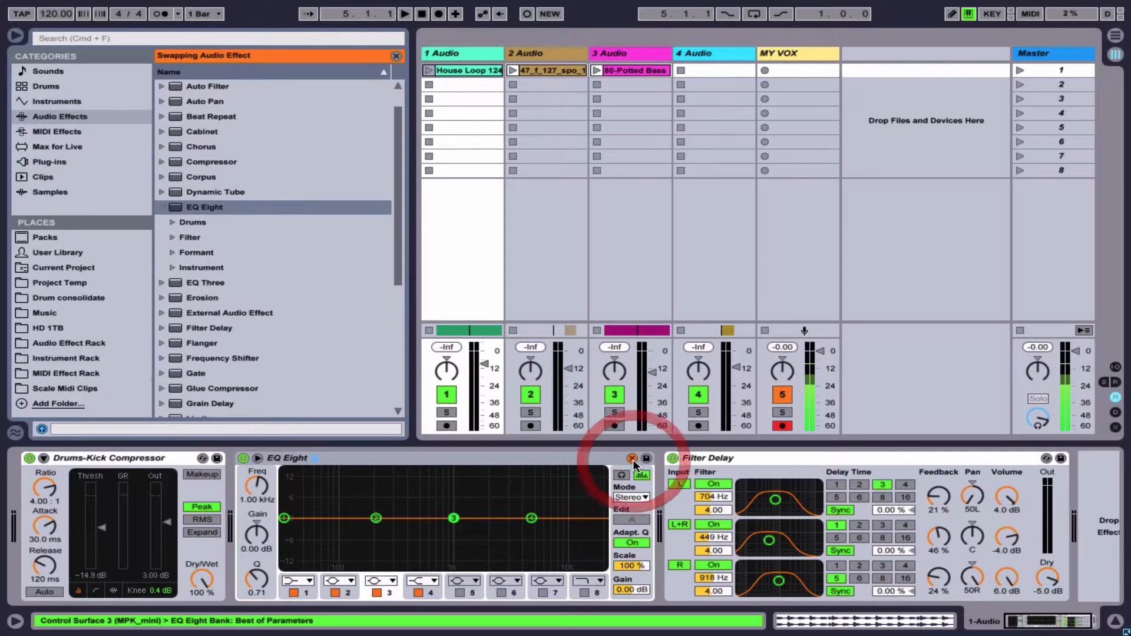
{"action": "left_click", "coordinate": [172, 223]}
{"action": "left_click", "coordinate": [172, 222]}
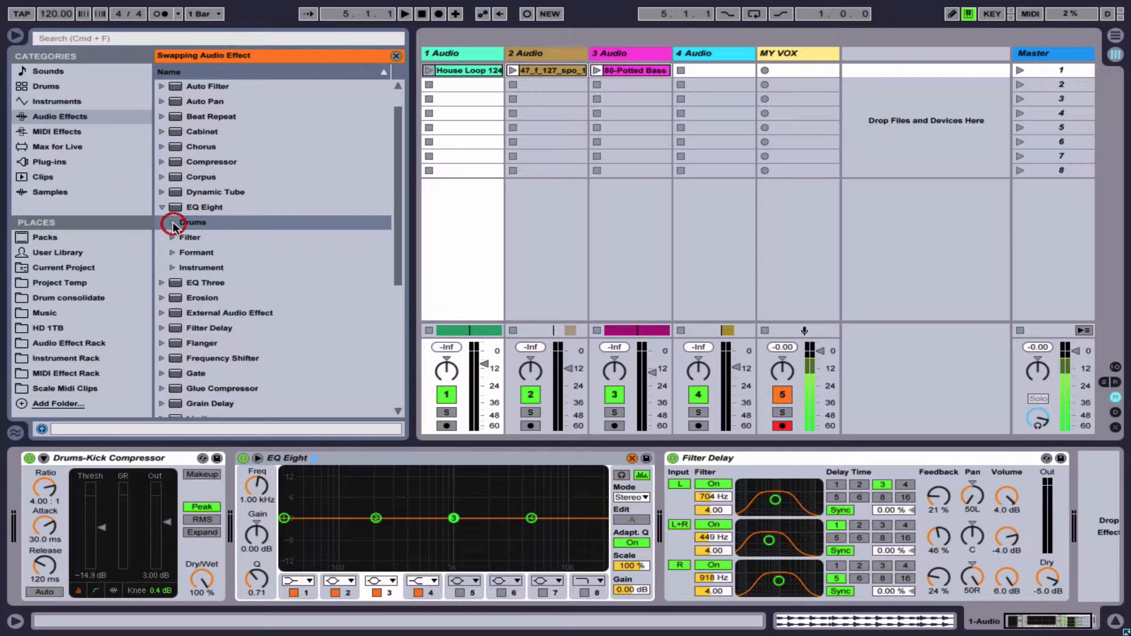
{"action": "left_click", "coordinate": [172, 237]}
{"action": "left_click", "coordinate": [172, 237]}
{"action": "left_click", "coordinate": [172, 253]}
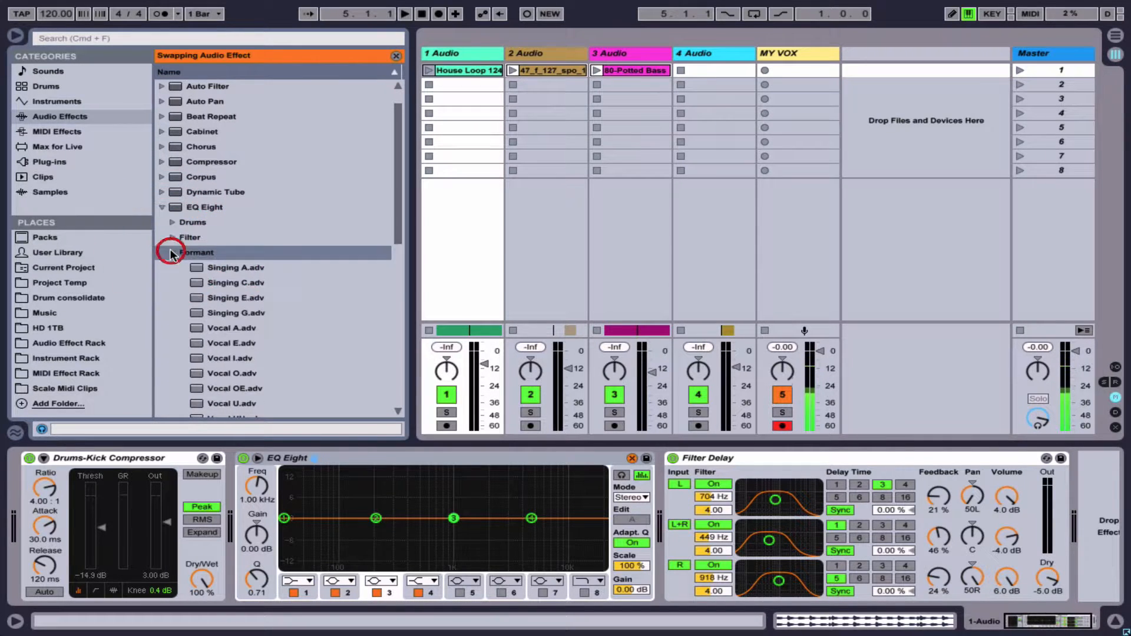
{"action": "left_click", "coordinate": [172, 253]}
{"action": "left_click", "coordinate": [171, 268]}
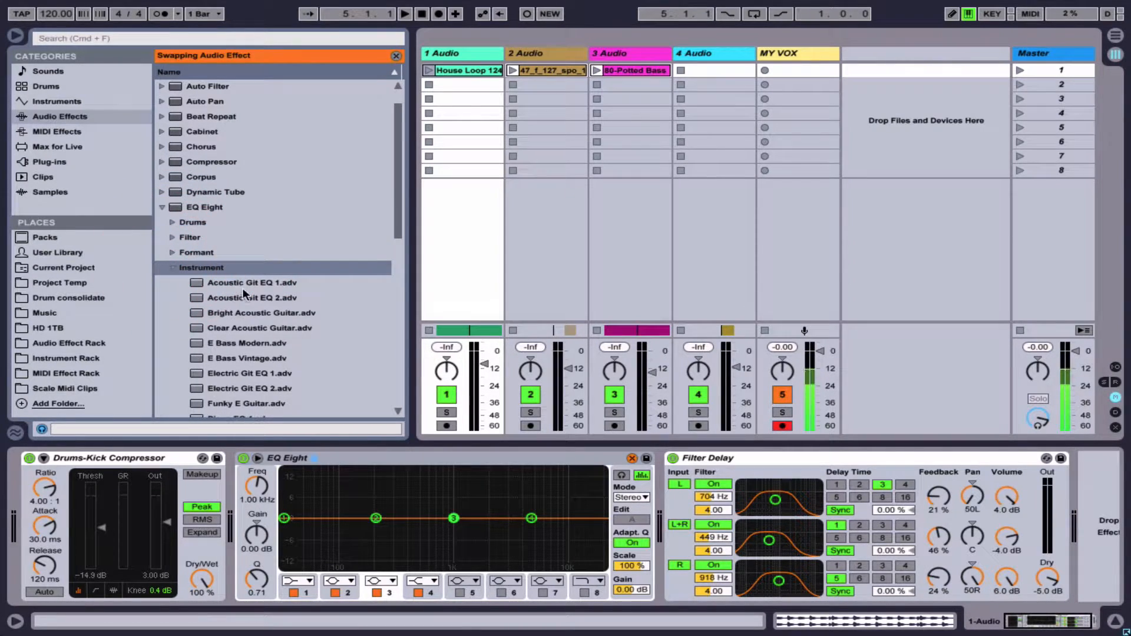
{"action": "scroll", "coordinate": [237, 352], "scroll_direction": "down", "scroll_amount": 3}
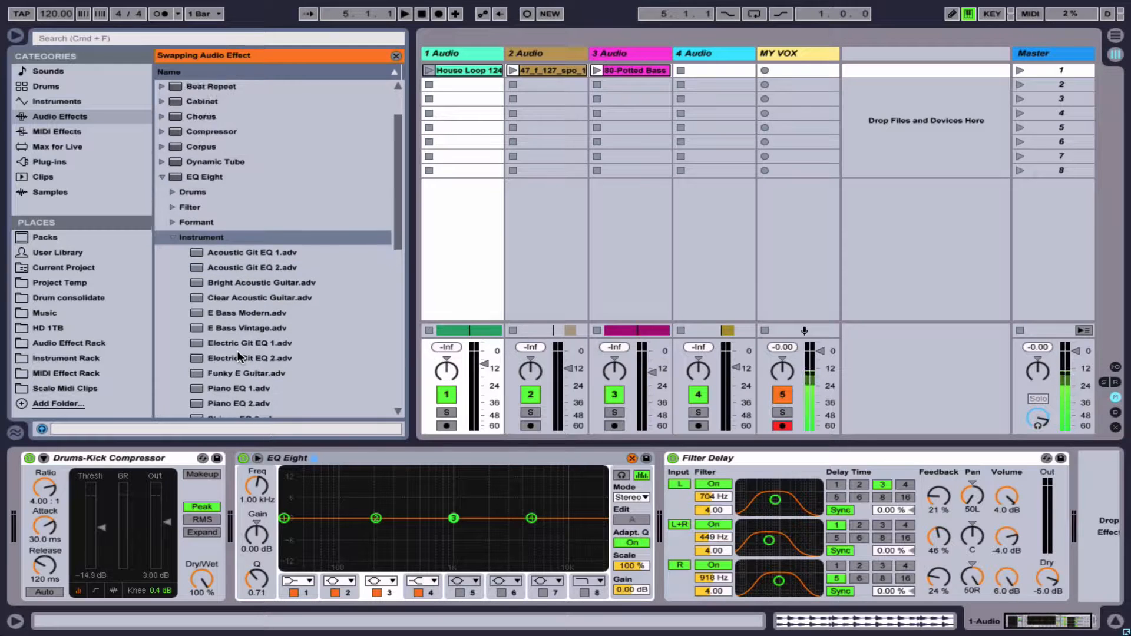
{"action": "scroll", "coordinate": [238, 352], "scroll_direction": "up", "scroll_amount": 4}
{"action": "left_click", "coordinate": [173, 283]}
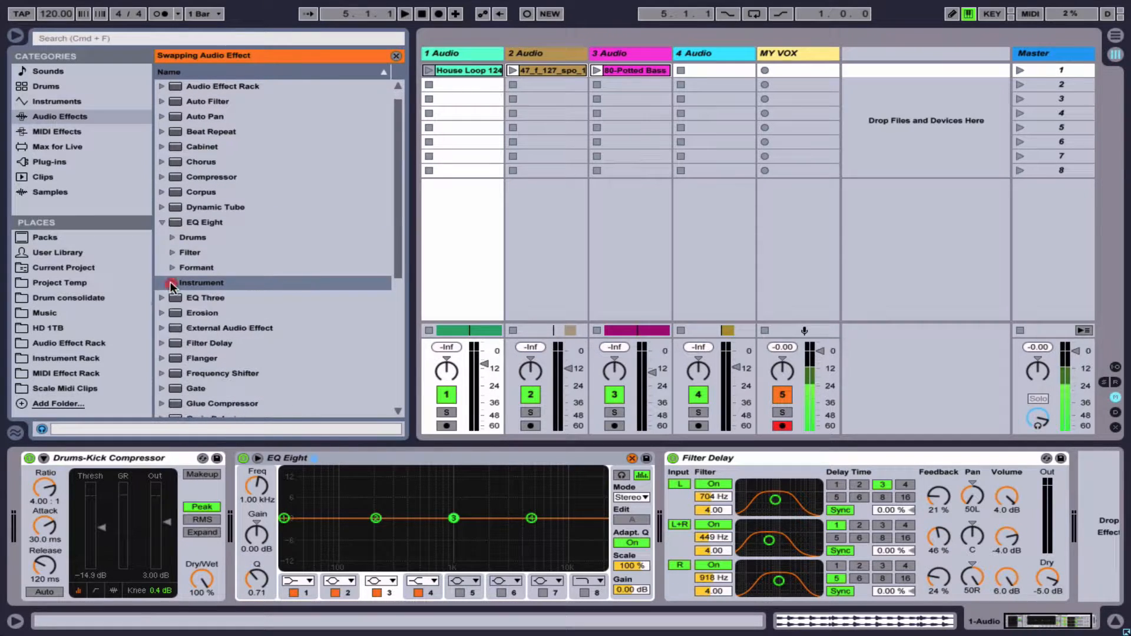
{"action": "left_click", "coordinate": [162, 224]}
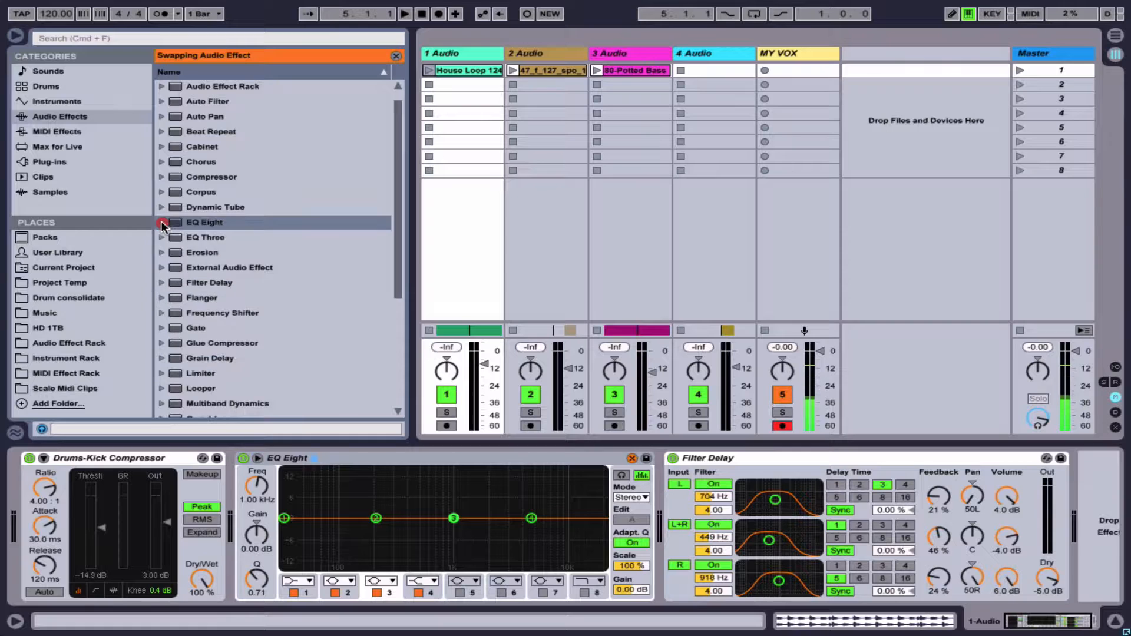
Step: Insert EQ Three between the compressor and EQ Eight, load its Midnight preset, and leave hot-swap mode
{"action": "left_click", "coordinate": [203, 237]}
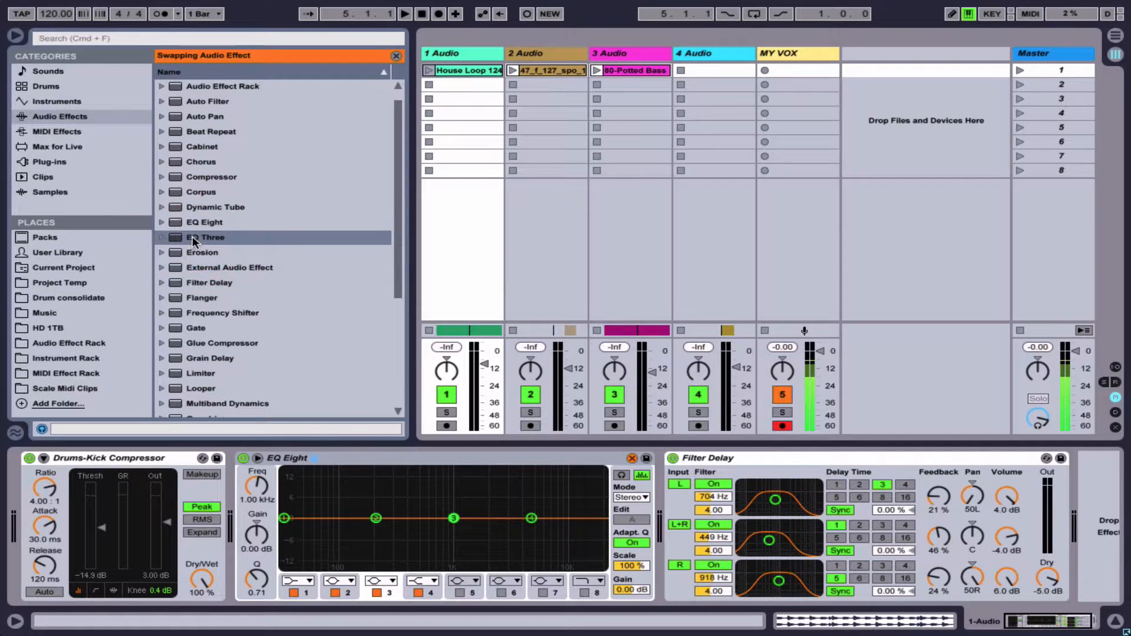
{"action": "double_click", "coordinate": [195, 237]}
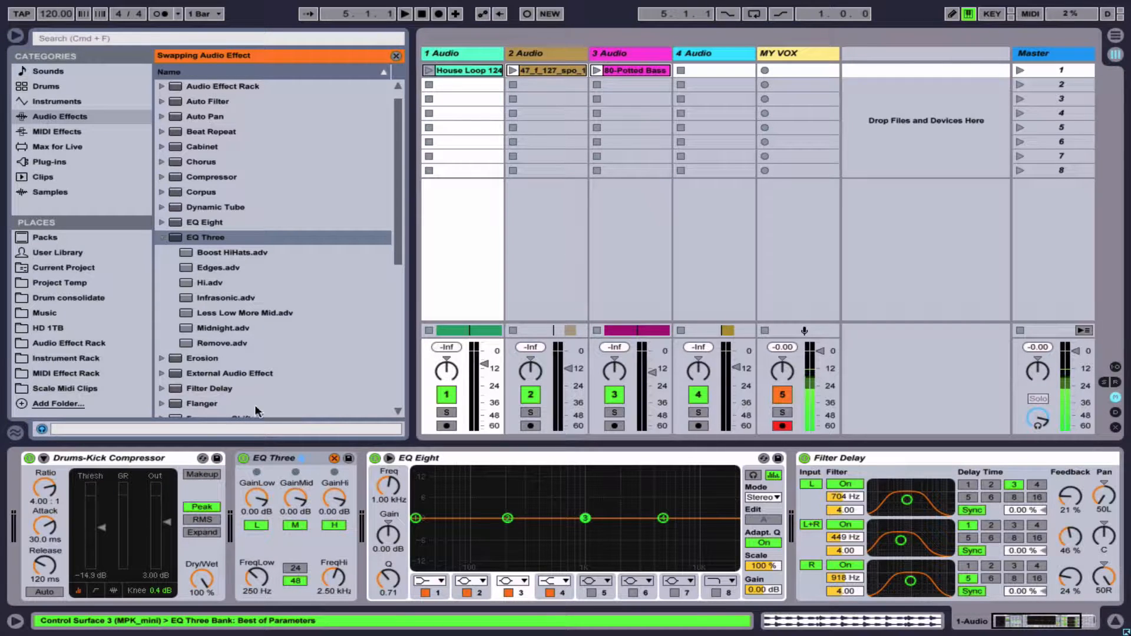
{"action": "left_click", "coordinate": [216, 253]}
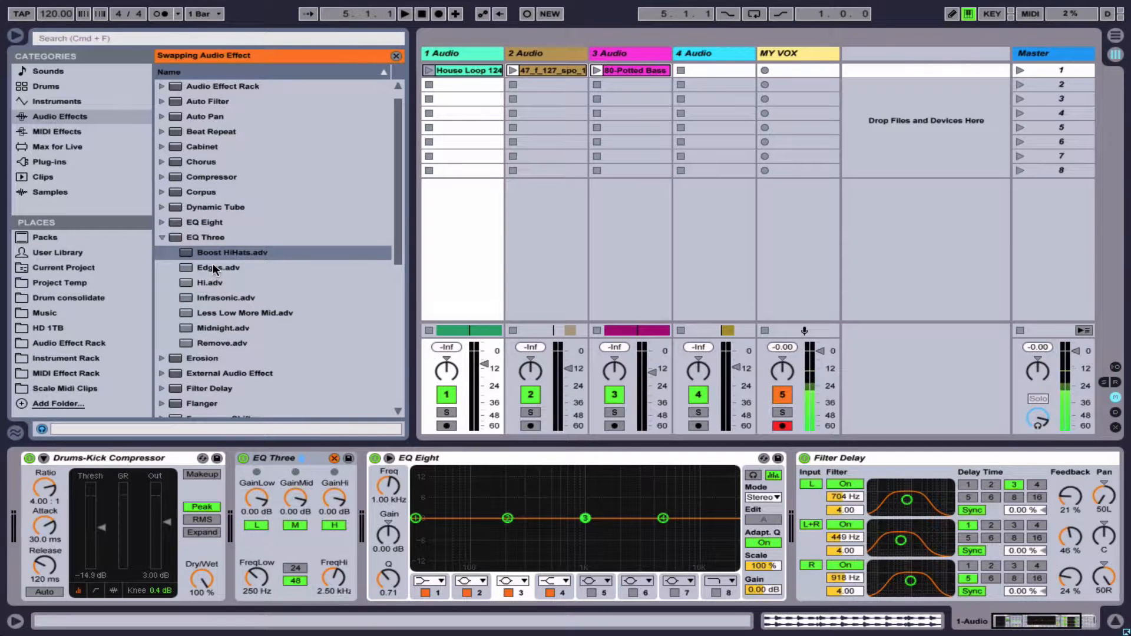
{"action": "left_click", "coordinate": [213, 267]}
{"action": "left_click", "coordinate": [216, 283]}
{"action": "left_click", "coordinate": [221, 298]}
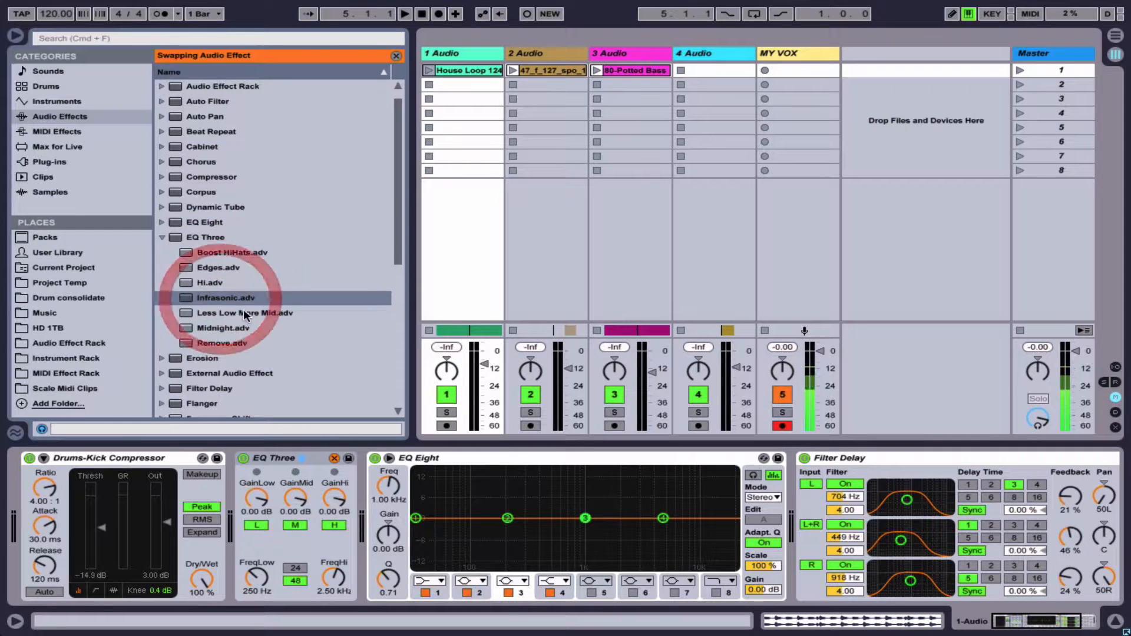
{"action": "left_click", "coordinate": [227, 313]}
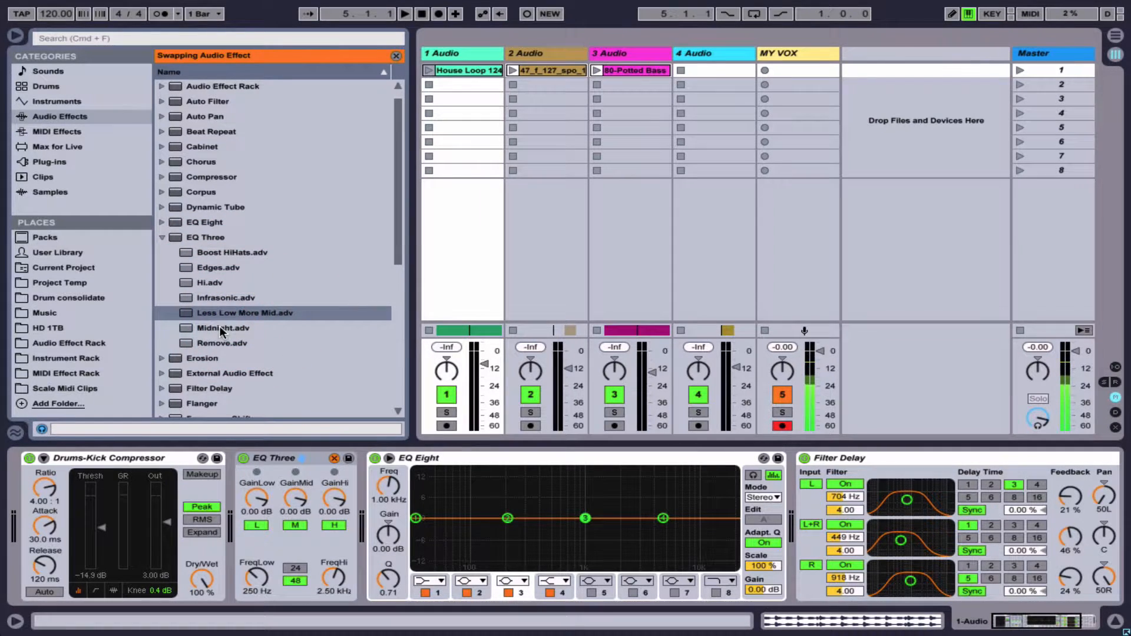
{"action": "left_click", "coordinate": [219, 326]}
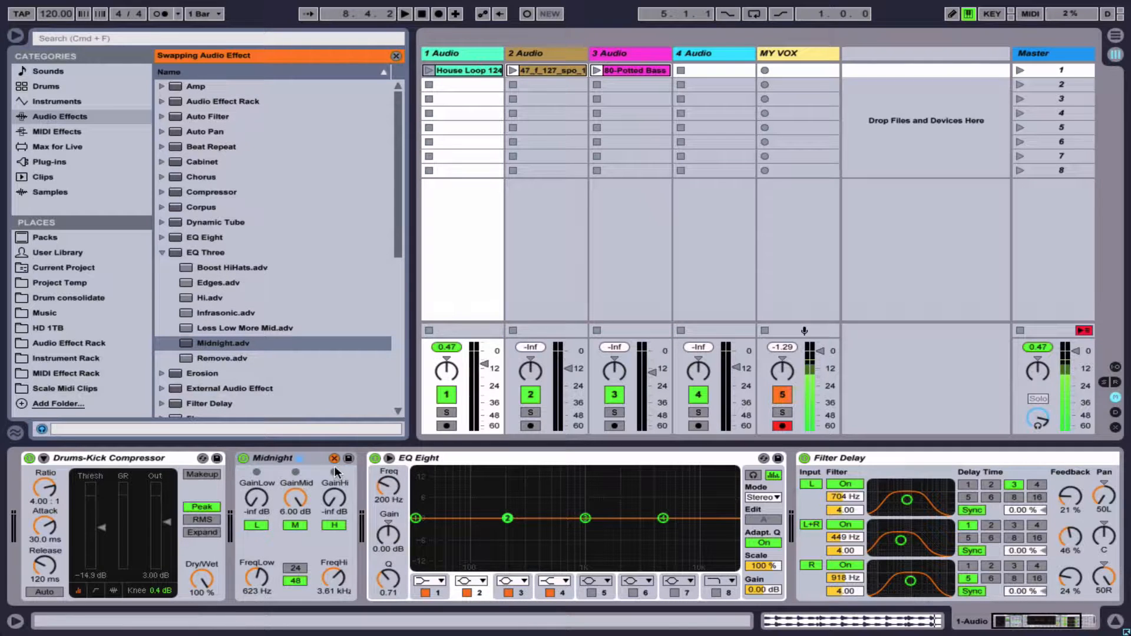
{"action": "left_click", "coordinate": [334, 459]}
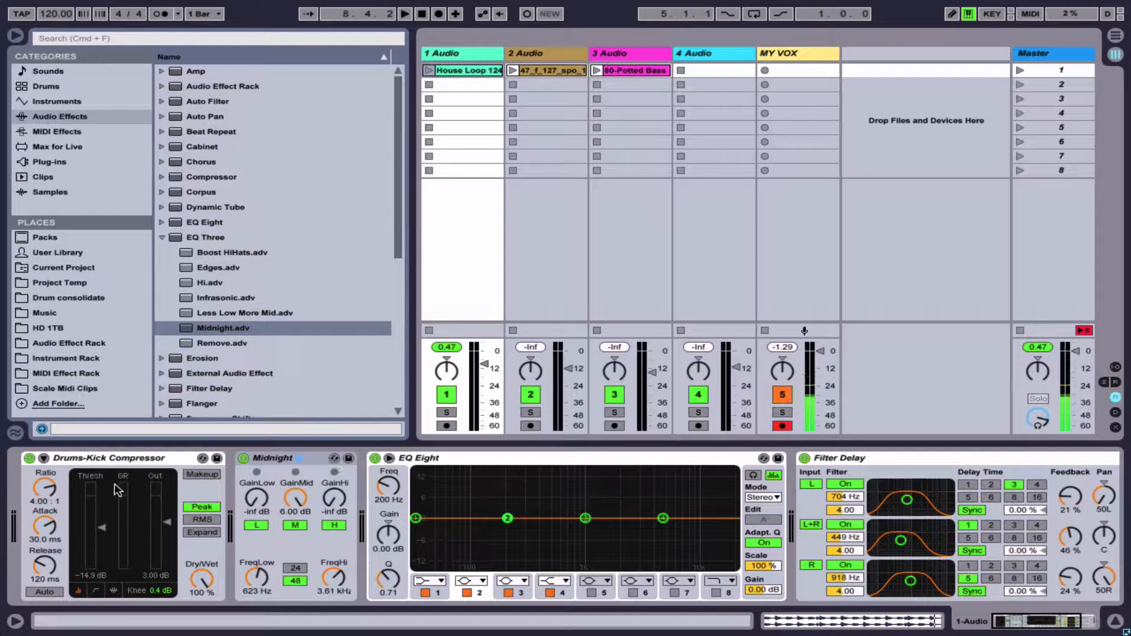
Step: Check the House Loop 124 clip, and turn off the Drums-Kick Compressor and Midnight devices on its track
{"action": "left_click", "coordinate": [465, 69]}
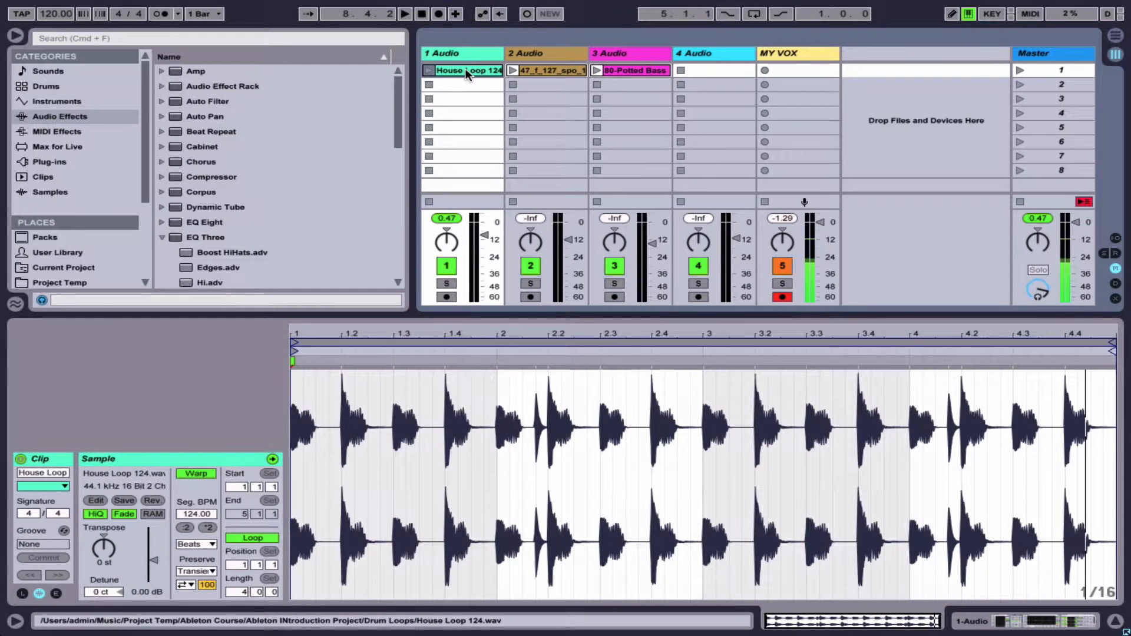
{"action": "key", "text": "shift+Tab"}
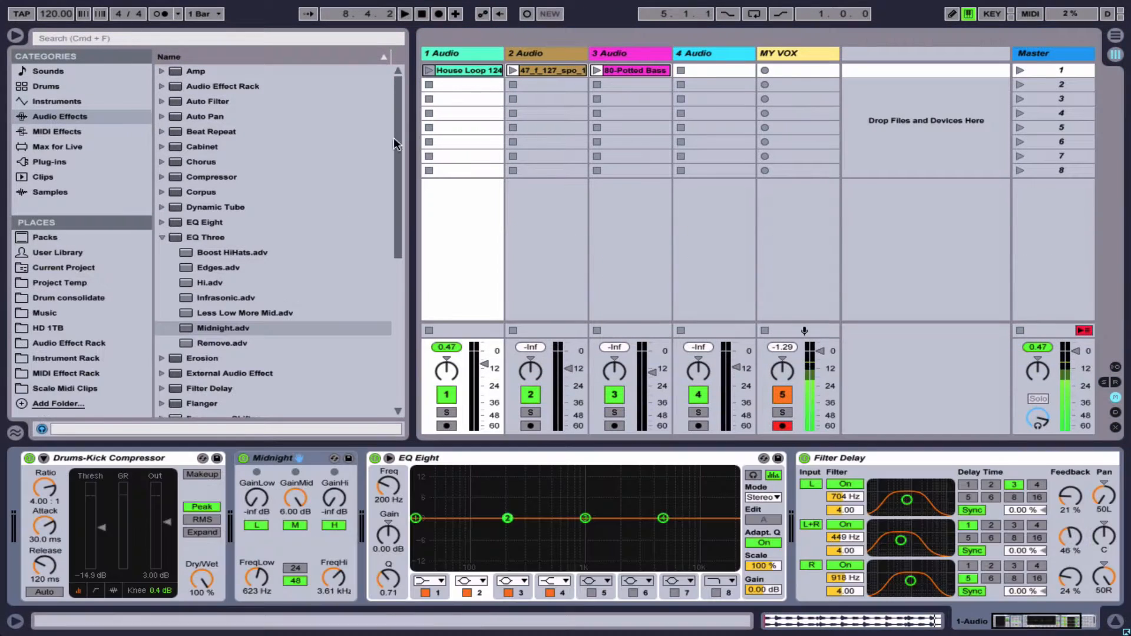
{"action": "left_click", "coordinate": [29, 459]}
{"action": "left_click", "coordinate": [243, 457]}
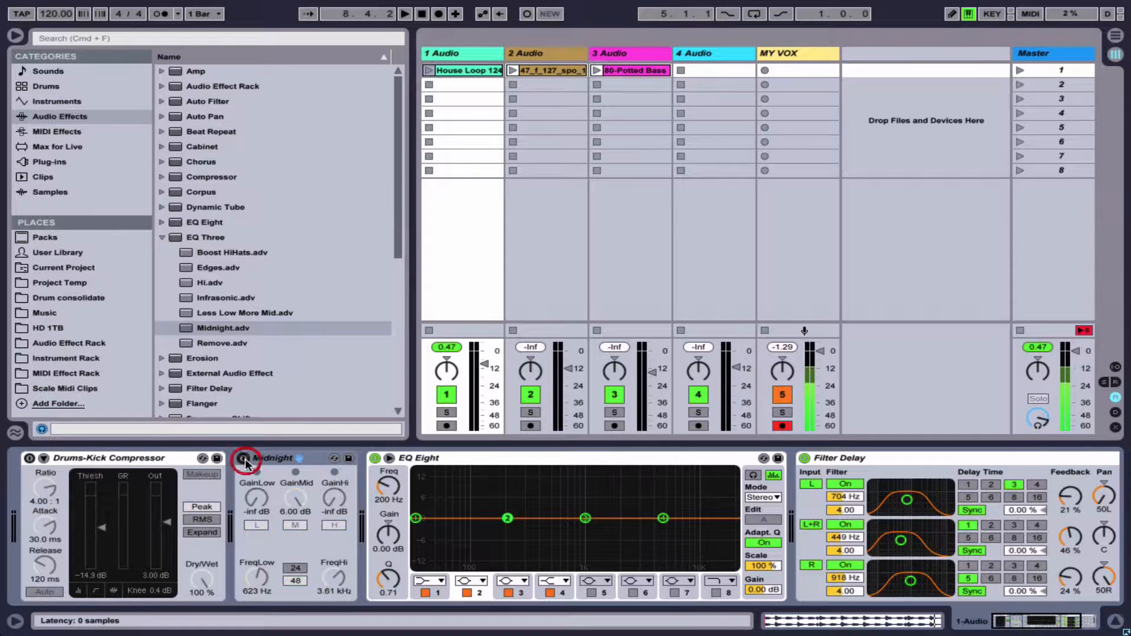
Step: Turn off the EQ Eight and Filter Delay devices on the first audio track, and launch the House Loop 124 clip
{"action": "left_click", "coordinate": [375, 458]}
{"action": "left_click", "coordinate": [804, 458]}
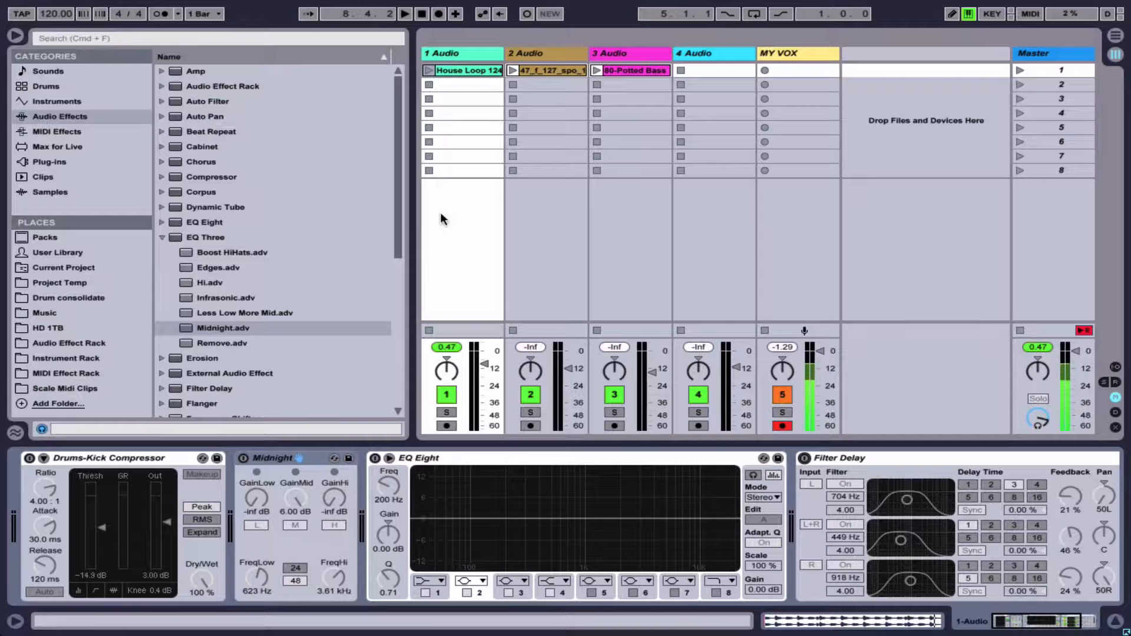
{"action": "left_click", "coordinate": [428, 70]}
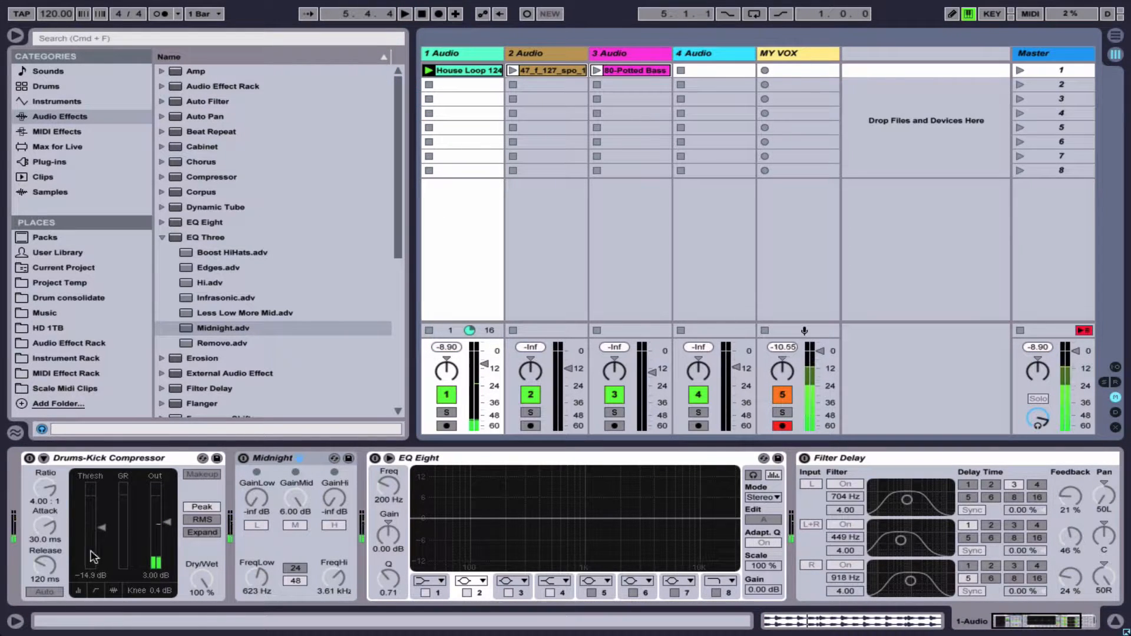
Step: Turn the compressor, Midnight, EQ Eight and Filter Delay devices back on, and play the loop briefly through the full chain
{"action": "left_click", "coordinate": [29, 458]}
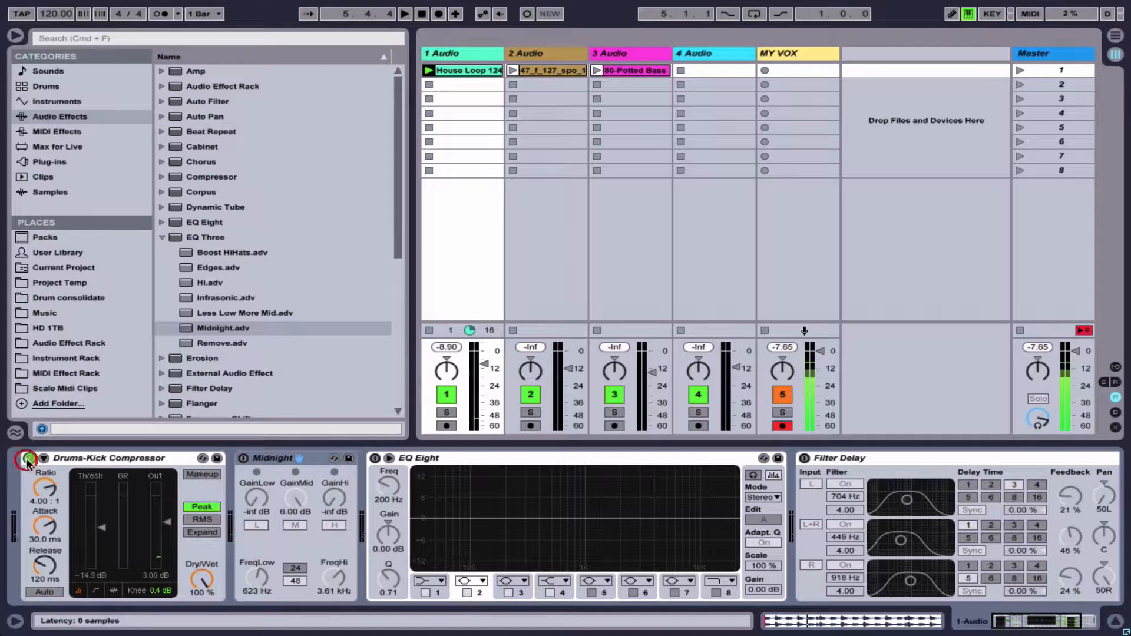
{"action": "left_click", "coordinate": [243, 458]}
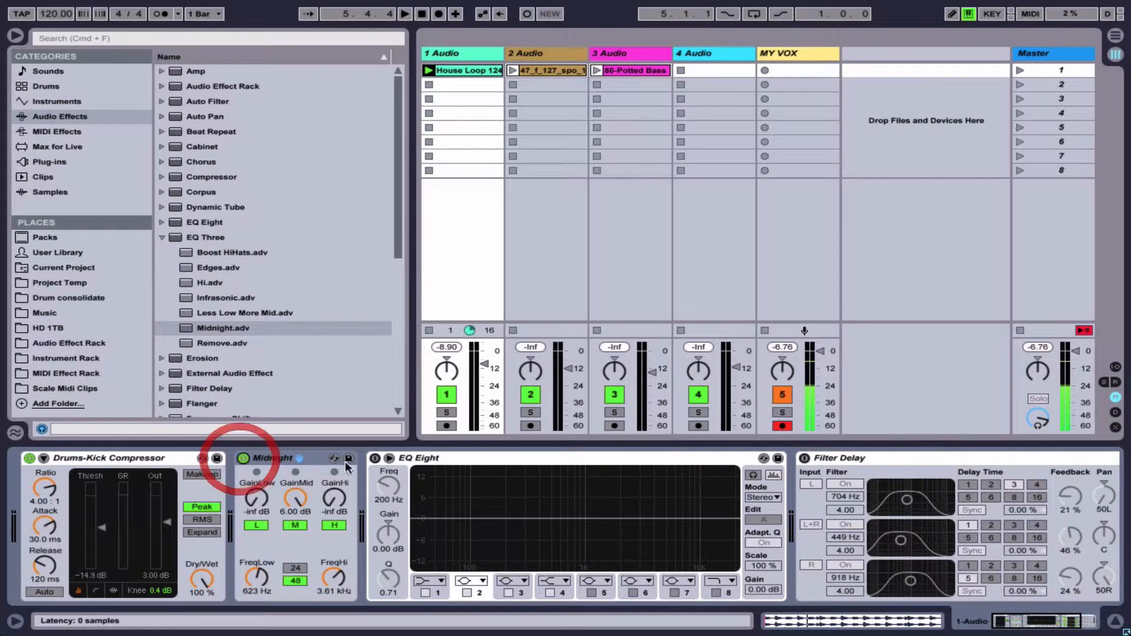
{"action": "left_click", "coordinate": [805, 458]}
{"action": "key", "text": "space"}
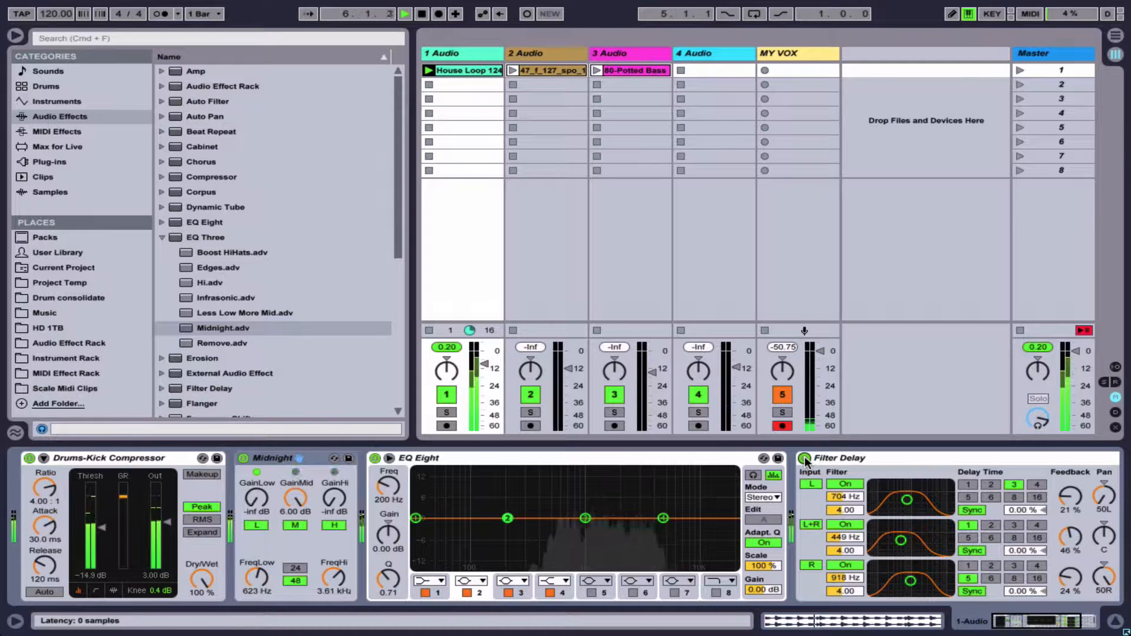
{"action": "key", "text": "space"}
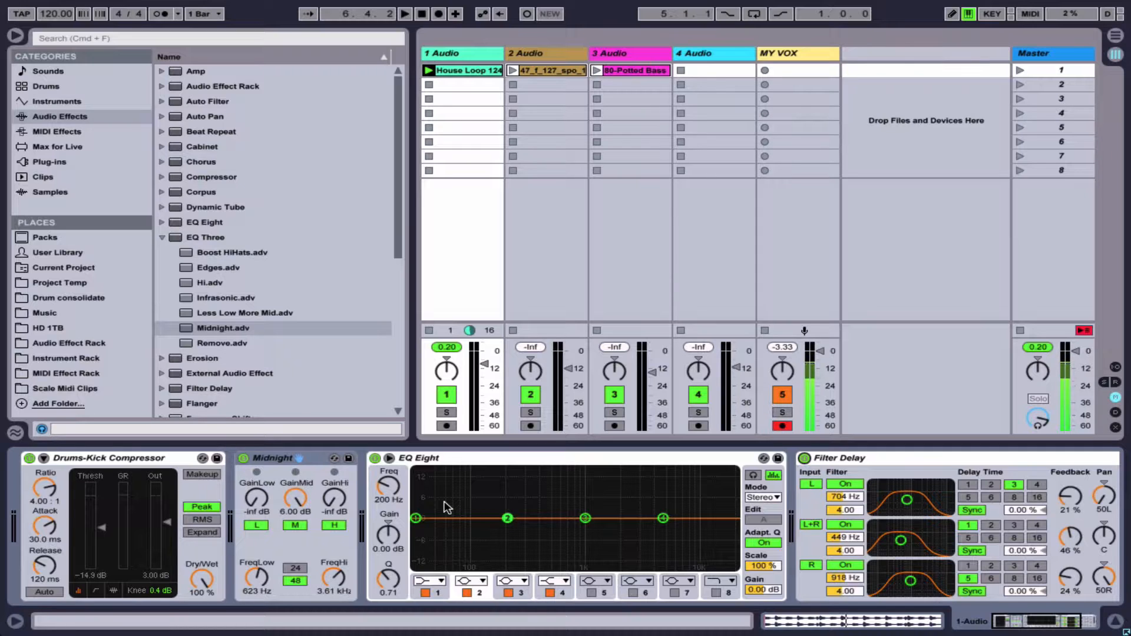
Step: Trace the signal flow by selecting the Drums-Kick Compressor, Midnight, EQ Eight and Filter Delay in turn, and point out Midnight's GainLow
{"action": "left_click", "coordinate": [88, 458]}
{"action": "left_click", "coordinate": [289, 460]}
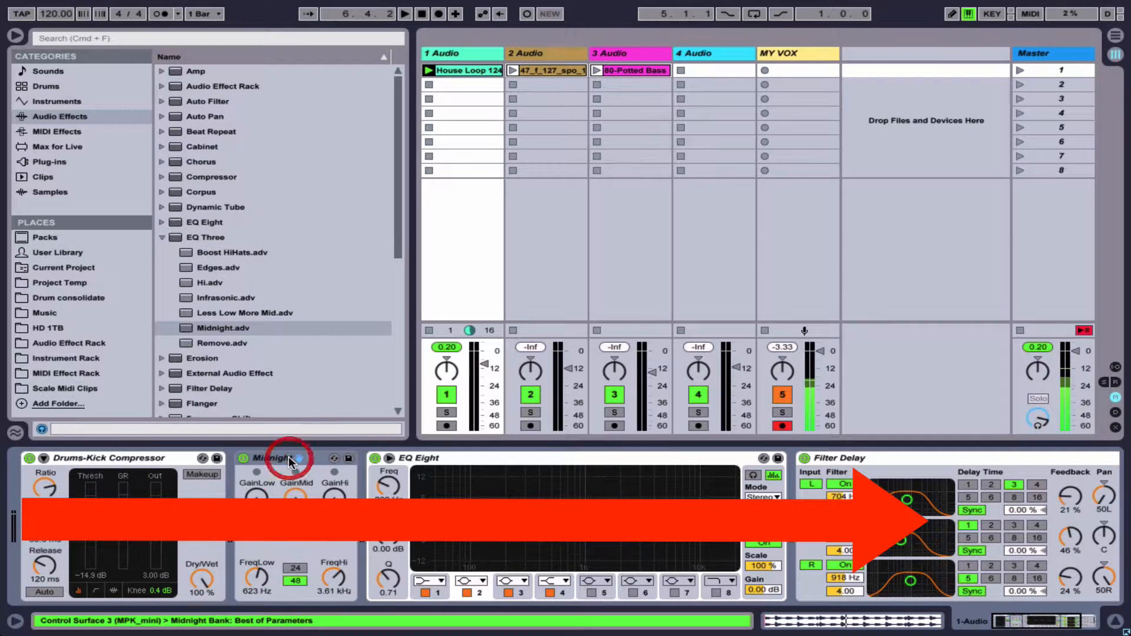
{"action": "left_click", "coordinate": [535, 457]}
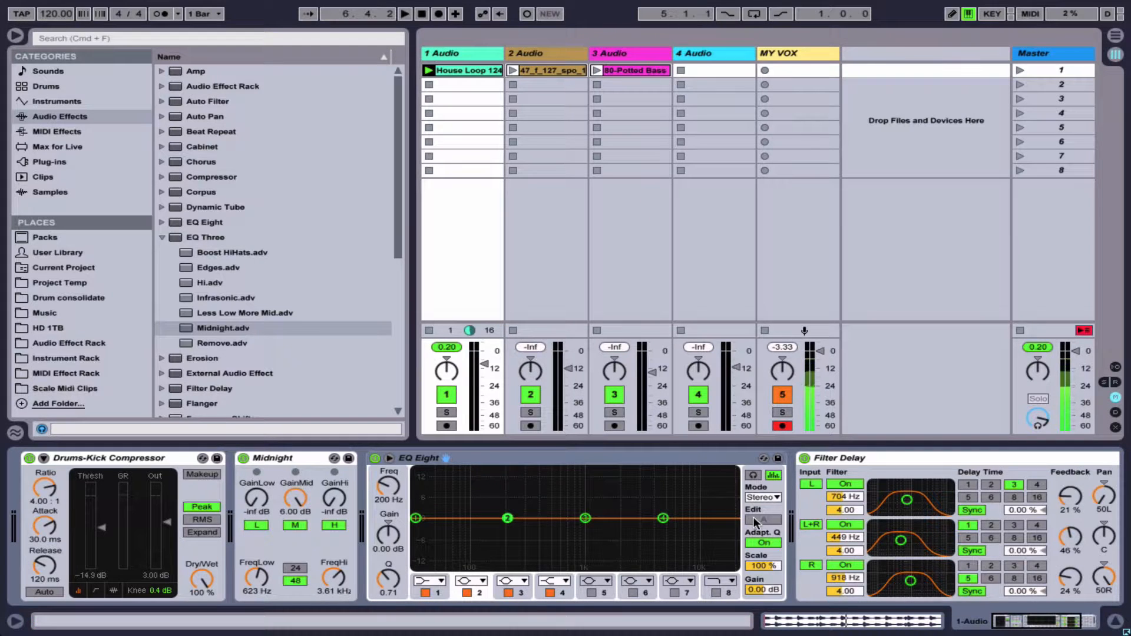
{"action": "left_click", "coordinate": [874, 459]}
{"action": "left_click", "coordinate": [871, 458]}
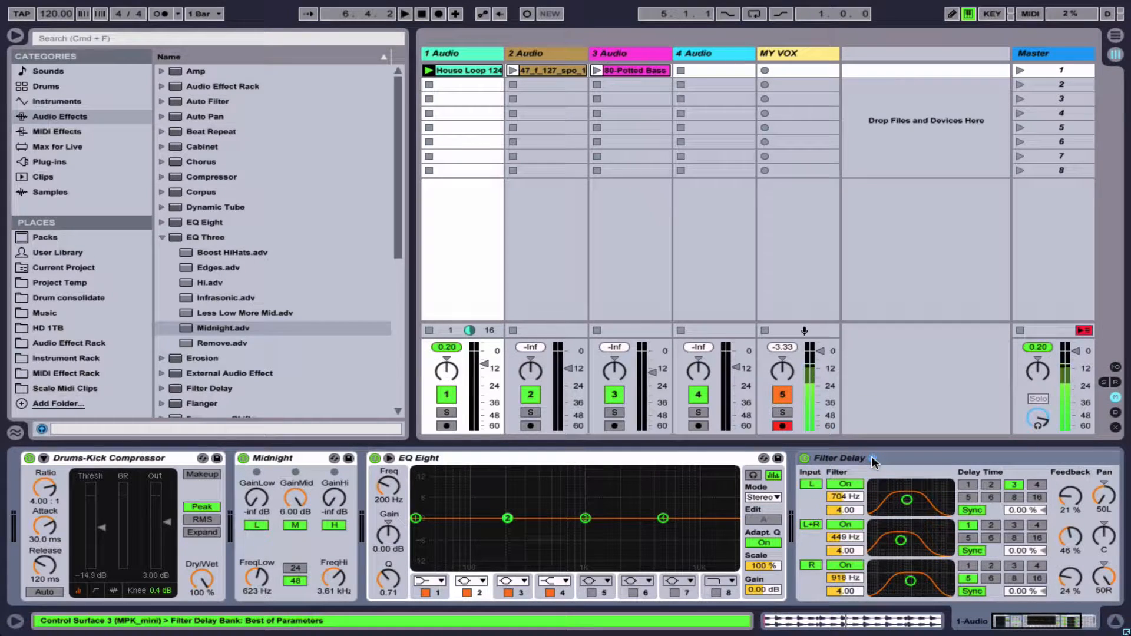
{"action": "left_click", "coordinate": [479, 468]}
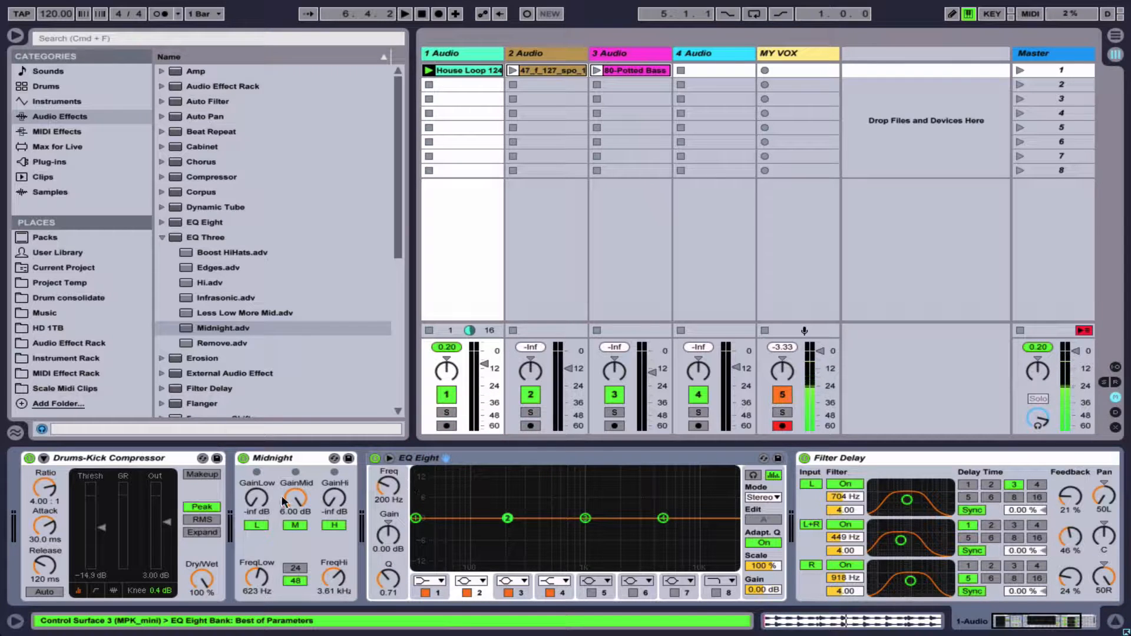
{"action": "left_click", "coordinate": [256, 498]}
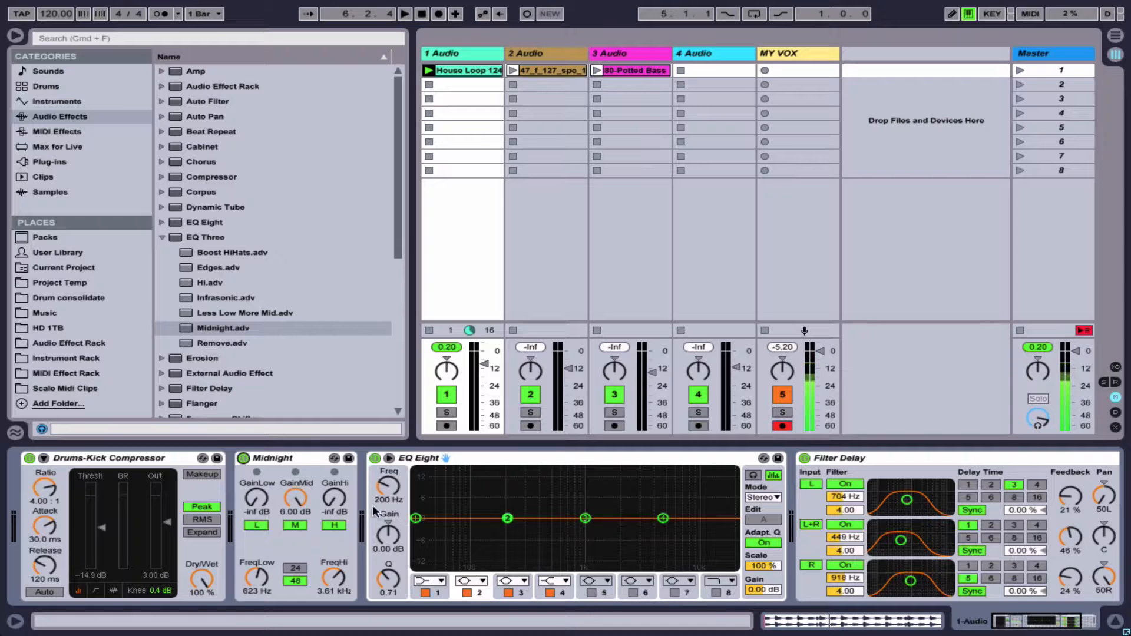
Step: Compare the loop with Midnight bypassed and active by switching the device off and on around playback
{"action": "left_click", "coordinate": [243, 458]}
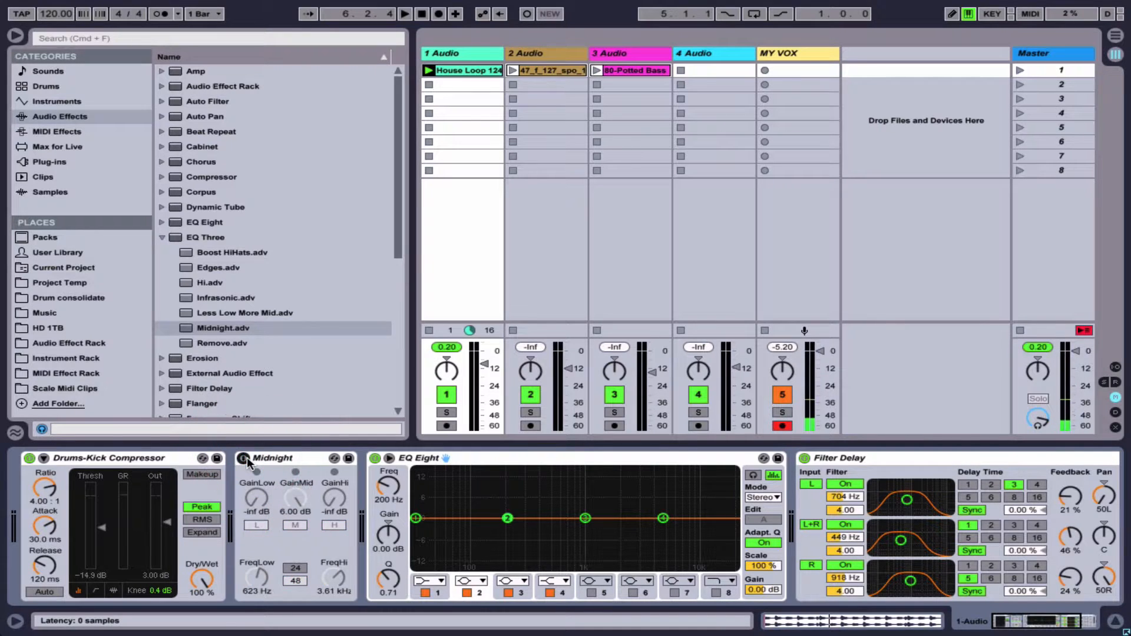
{"action": "key", "text": "space"}
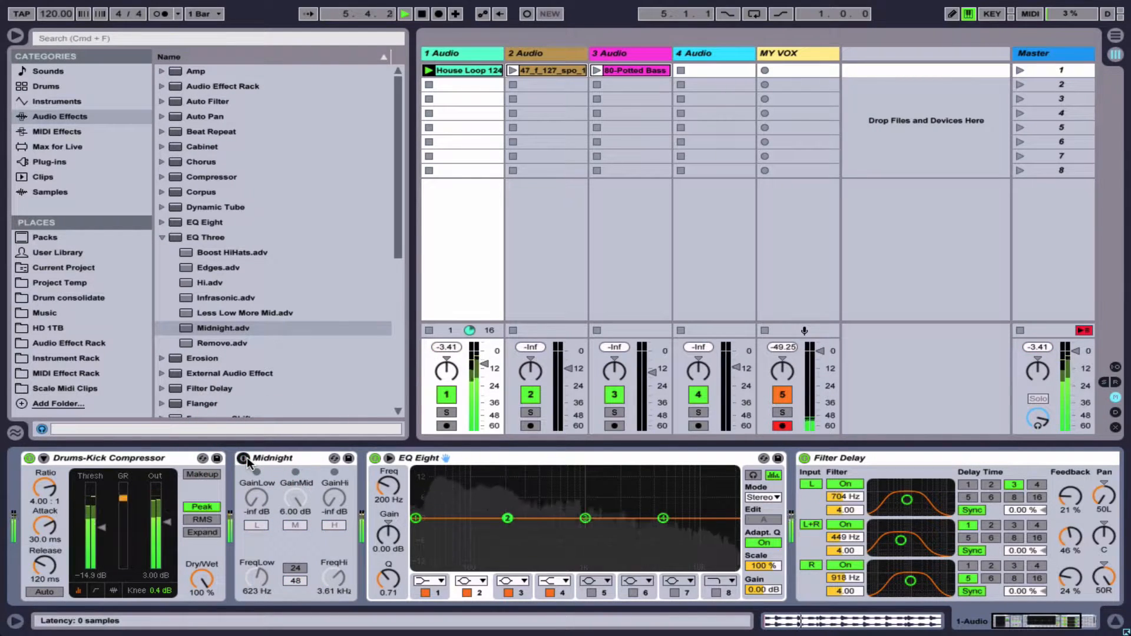
{"action": "left_click", "coordinate": [245, 458]}
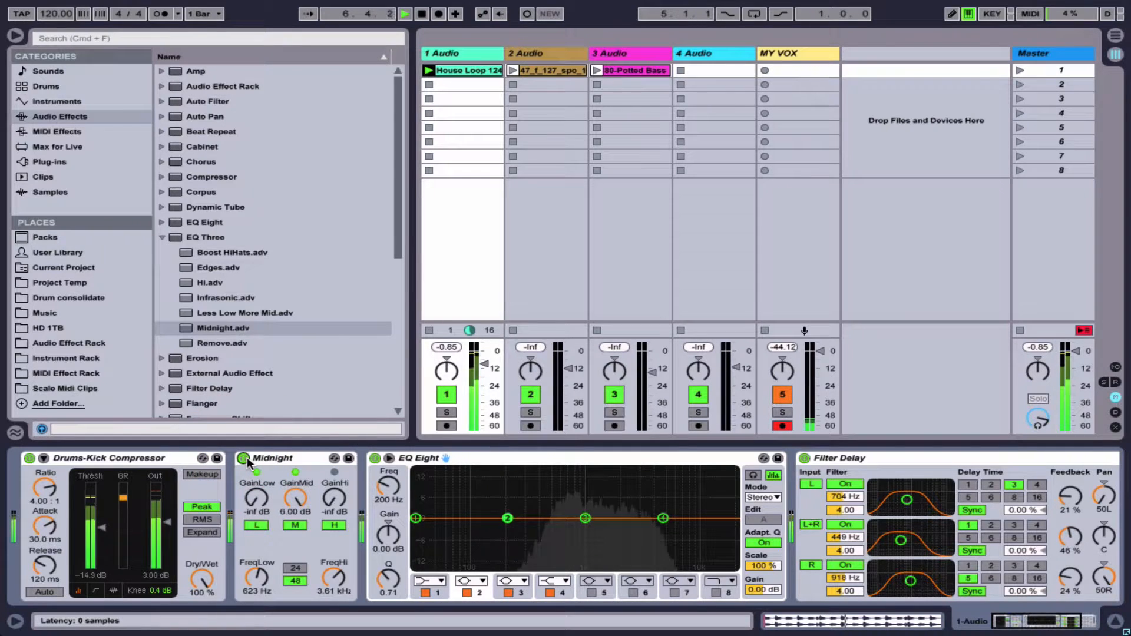
{"action": "key", "text": "space"}
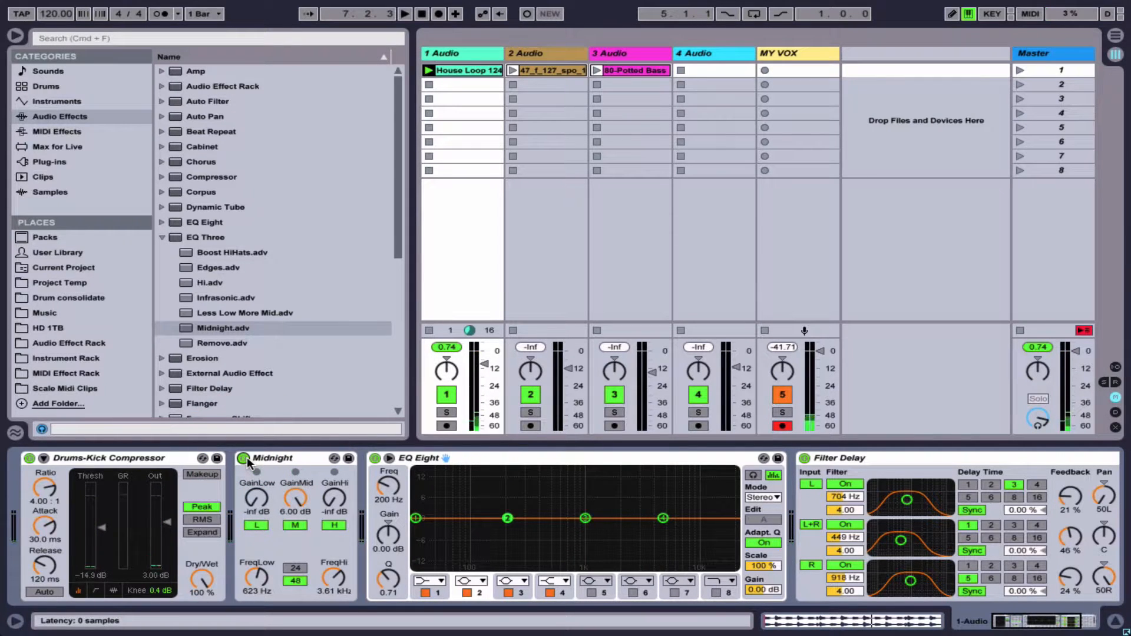
Step: Move the Midnight device between EQ Eight and Filter Delay, and play the loop through the reordered chain
{"action": "left_click", "coordinate": [278, 461]}
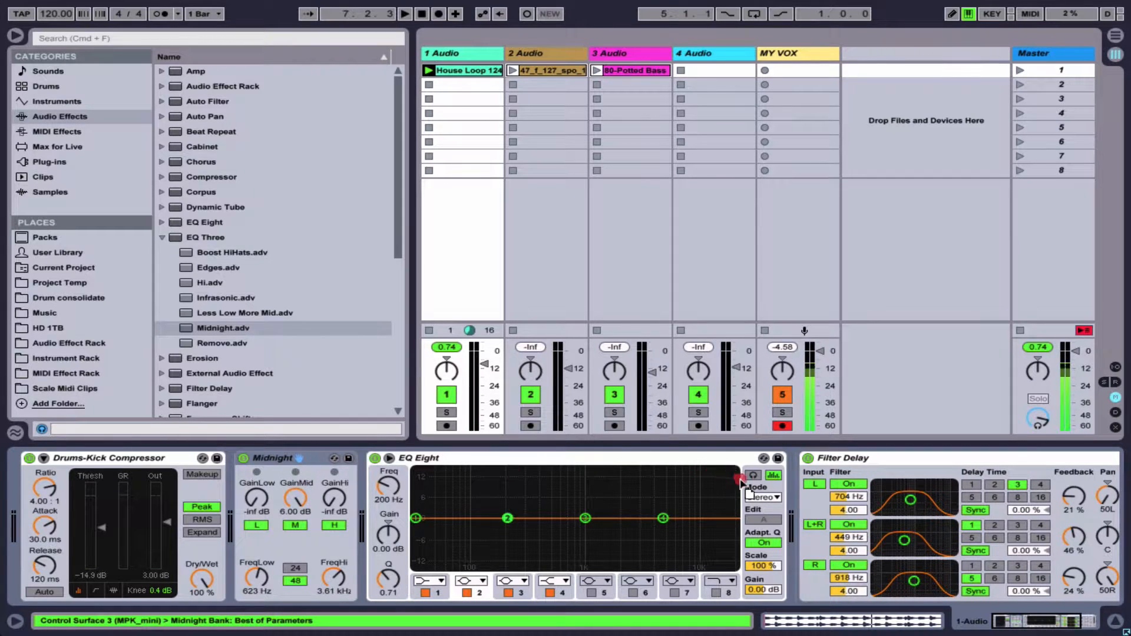
{"action": "left_click_drag", "start_coordinate": [741, 481], "coordinate": [789, 489]}
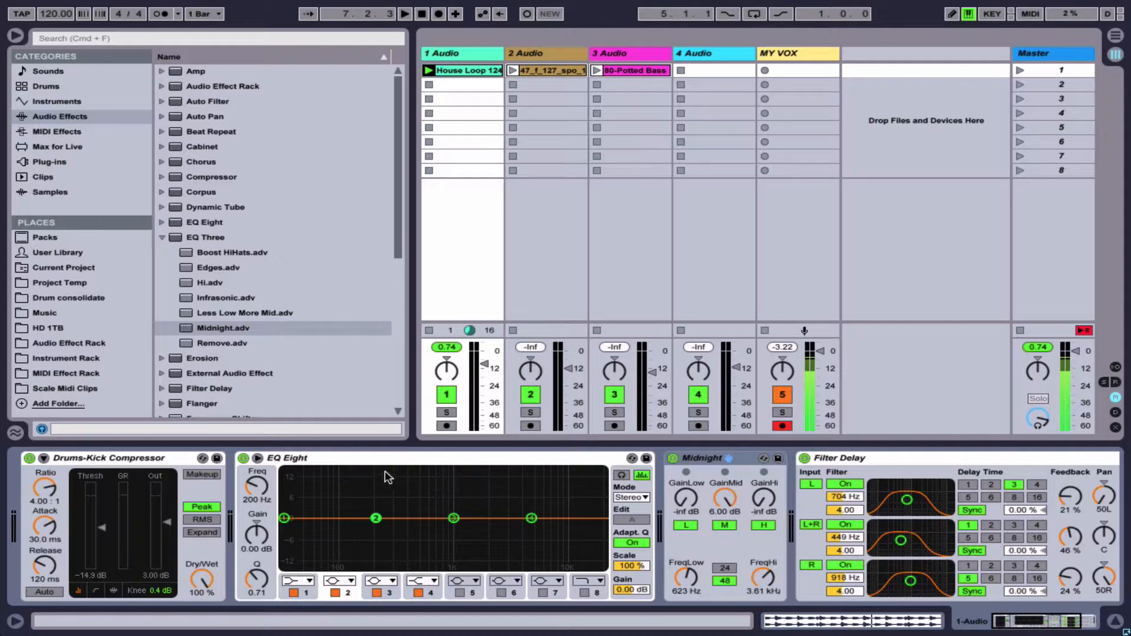
{"action": "left_click", "coordinate": [713, 458]}
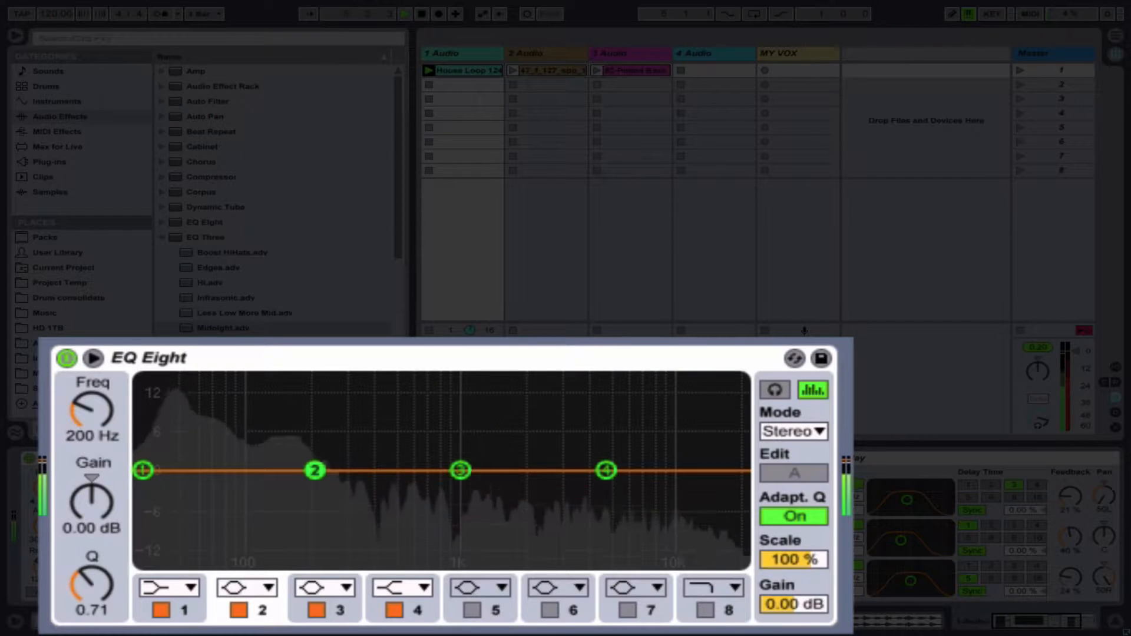
{"action": "key", "text": "space"}
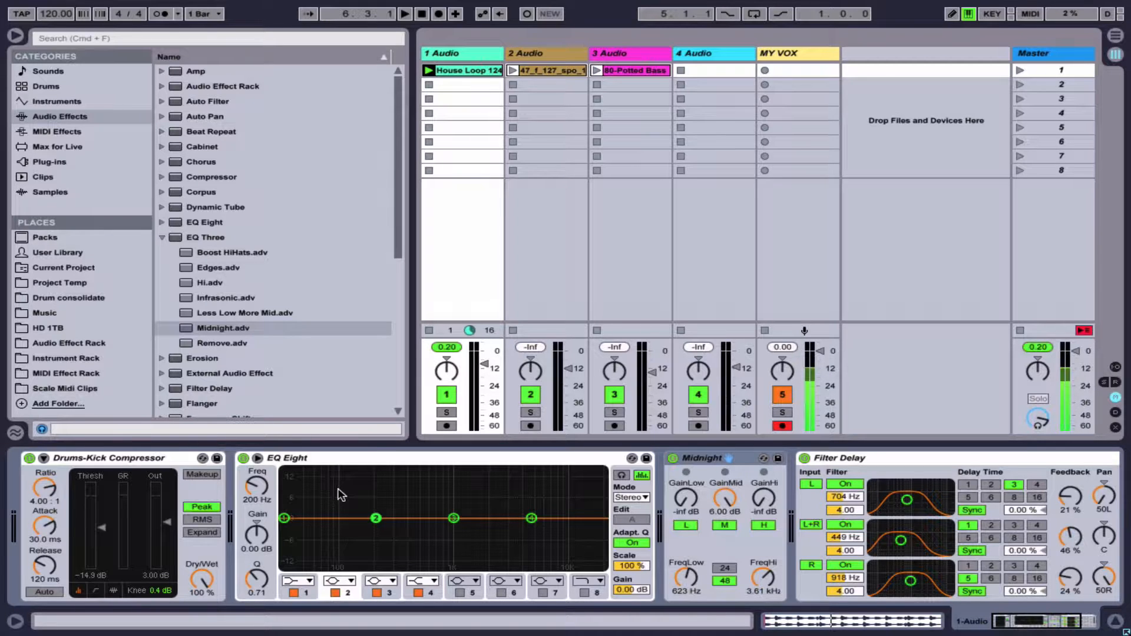
Step: Insert a MIDI track after the first audio track and load Simpler's Grand Piano preset from Piano & Keys onto it
{"action": "key", "text": "super+shift+t"}
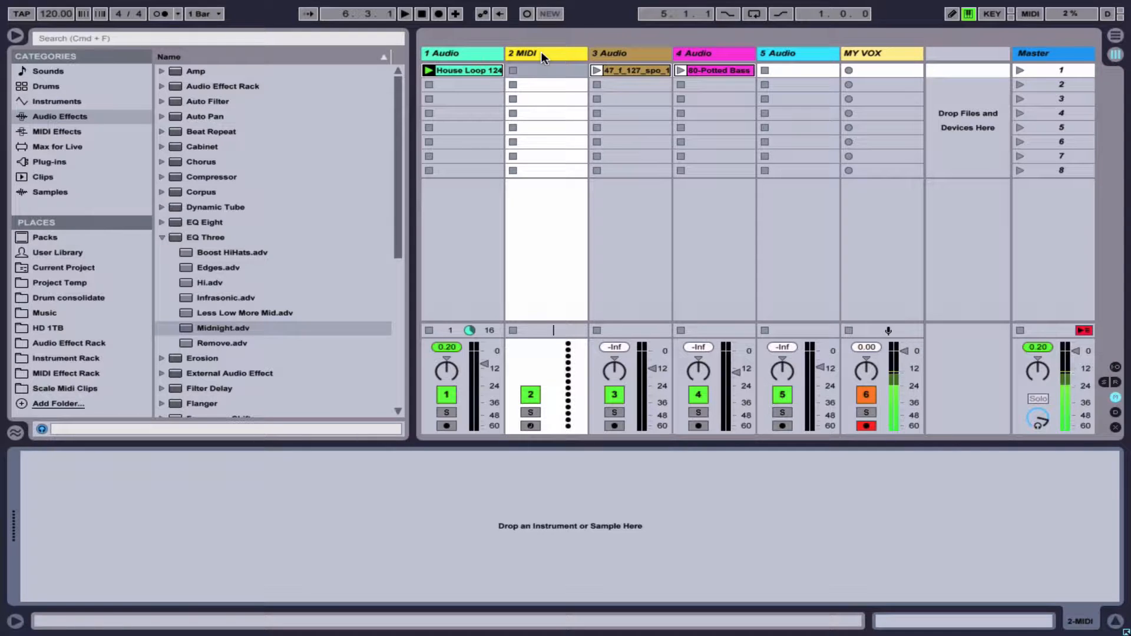
{"action": "left_click", "coordinate": [541, 51]}
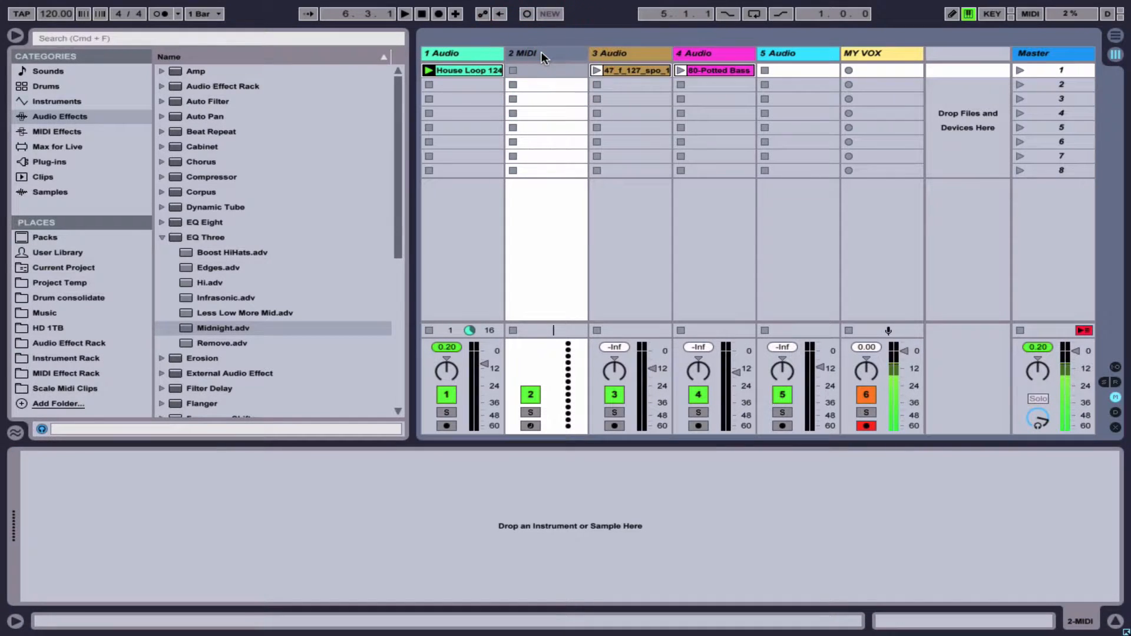
{"action": "left_click", "coordinate": [541, 51]}
{"action": "left_click", "coordinate": [63, 104]}
{"action": "left_click", "coordinate": [163, 207]}
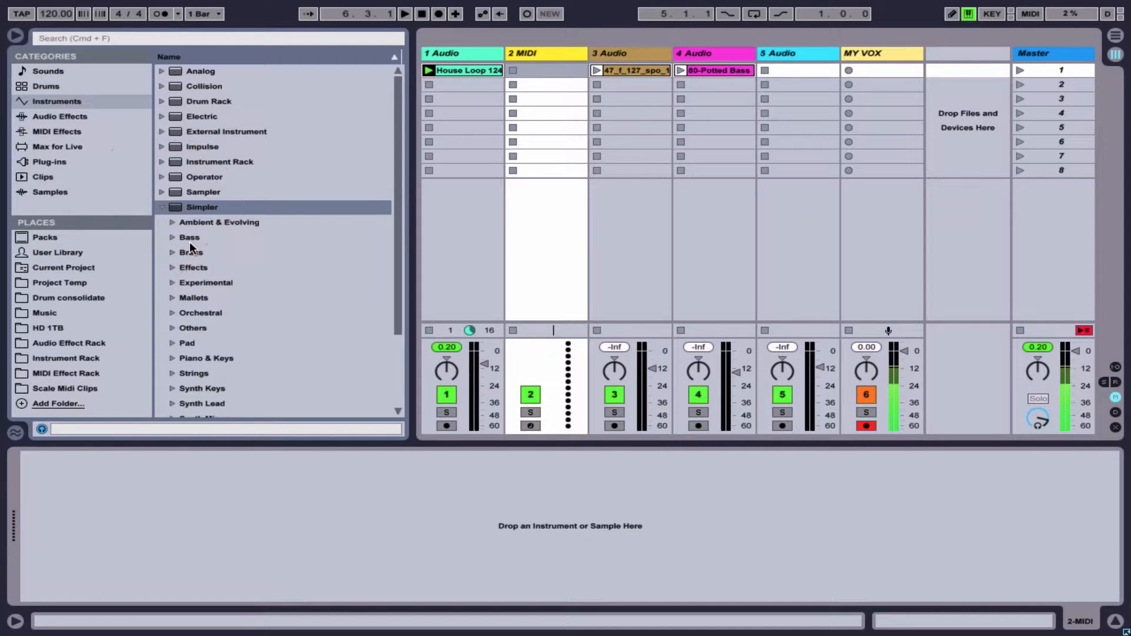
{"action": "left_click", "coordinate": [173, 359]}
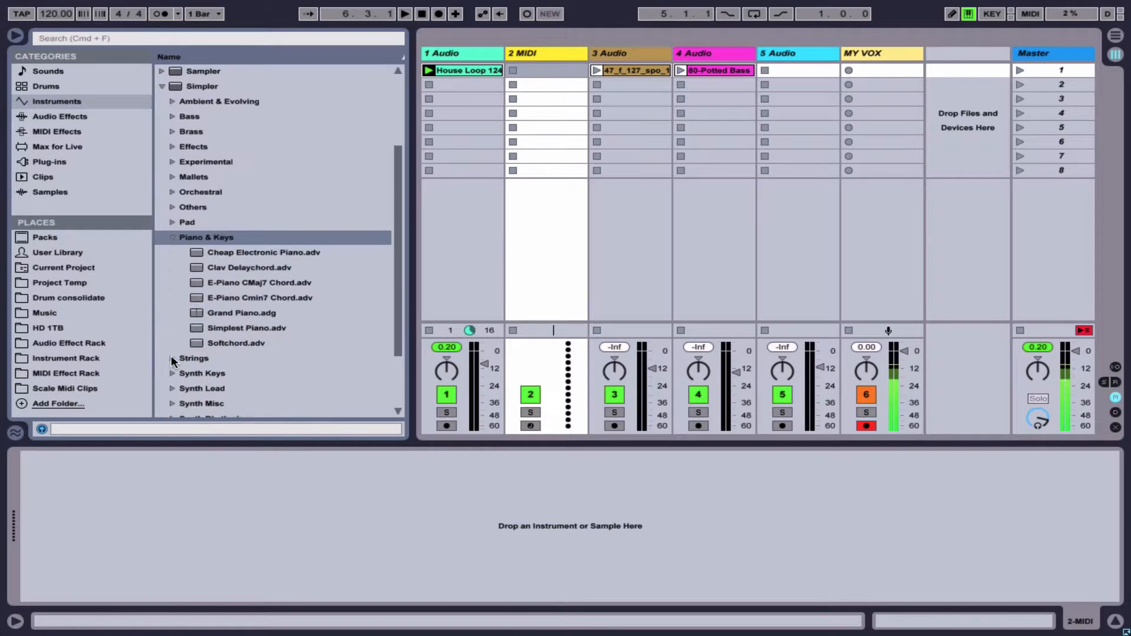
{"action": "left_click_drag", "start_coordinate": [231, 317], "coordinate": [520, 145]}
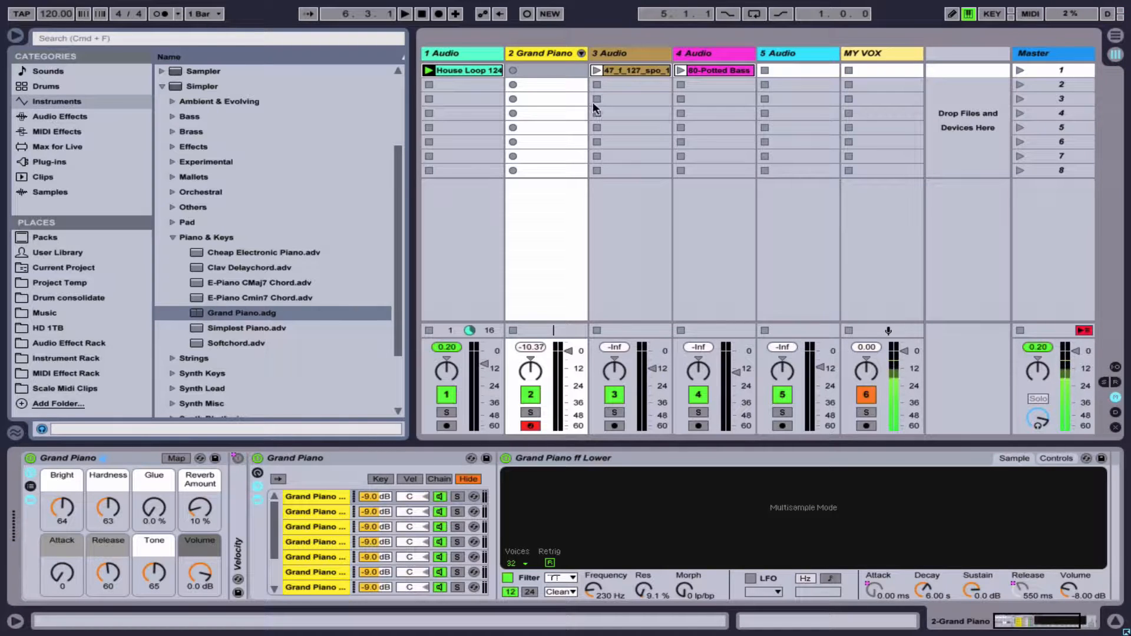
Step: Create an empty MIDI clip in the Grand Piano track's first slot and turn on Draw Mode in its note editor
{"action": "double_click", "coordinate": [540, 72]}
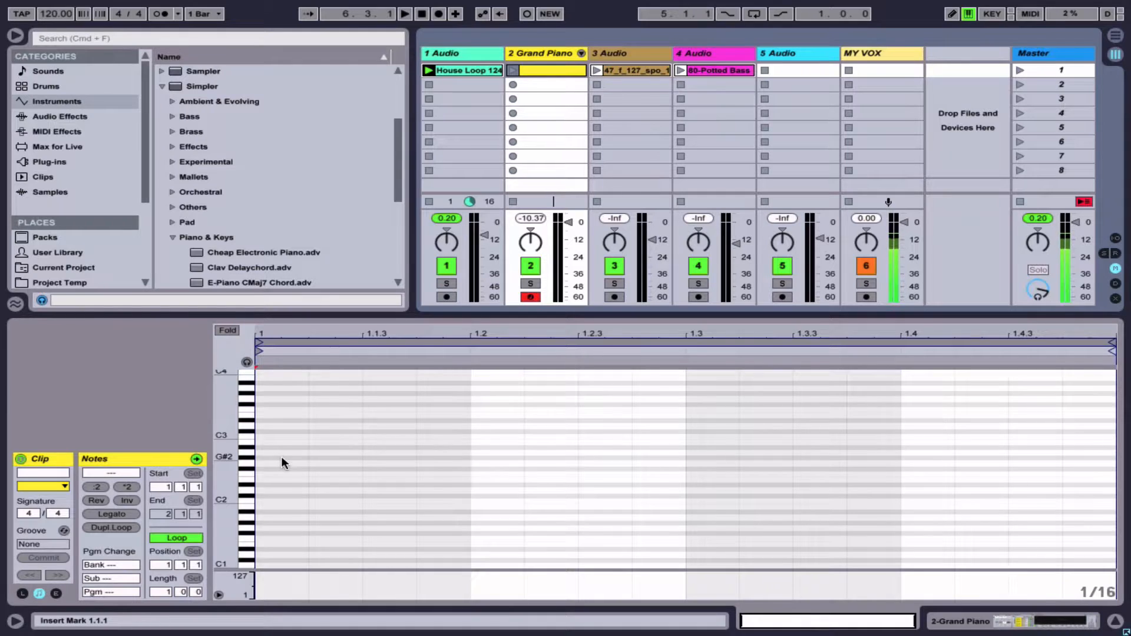
{"action": "key", "text": "super+b"}
{"action": "mouse_move", "coordinate": [265, 435]}
{"action": "left_mouse_down"}
{"action": "mouse_move", "coordinate": [576, 424]}
{"action": "mouse_move", "coordinate": [376, 432]}
{"action": "left_mouse_up"}
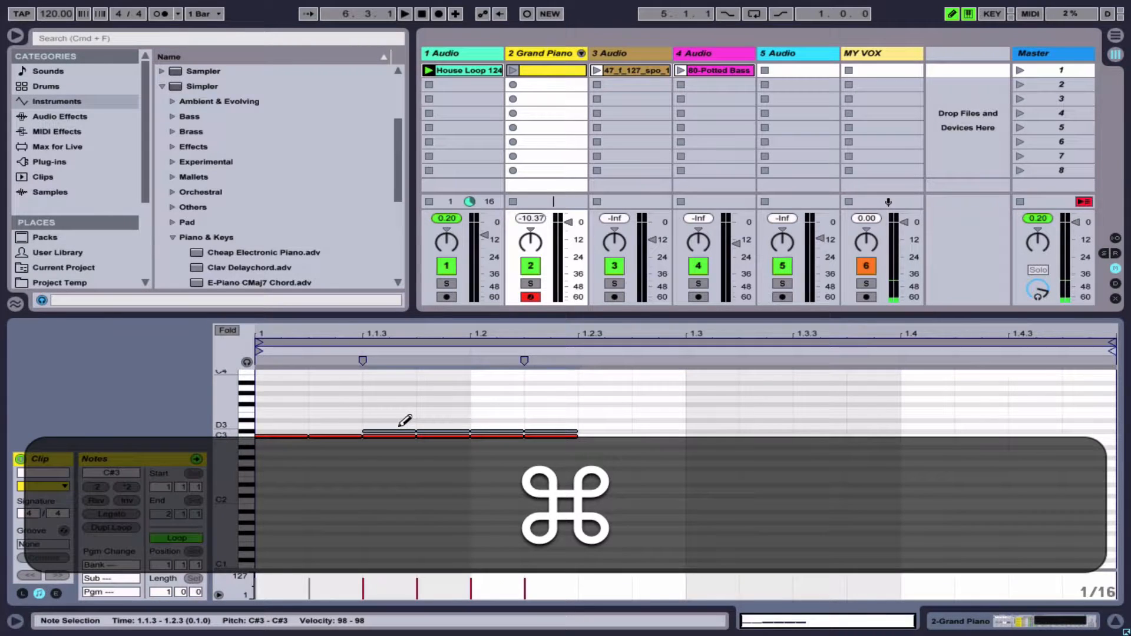
{"action": "key", "text": "super+z"}
{"action": "key", "text": "super+z"}
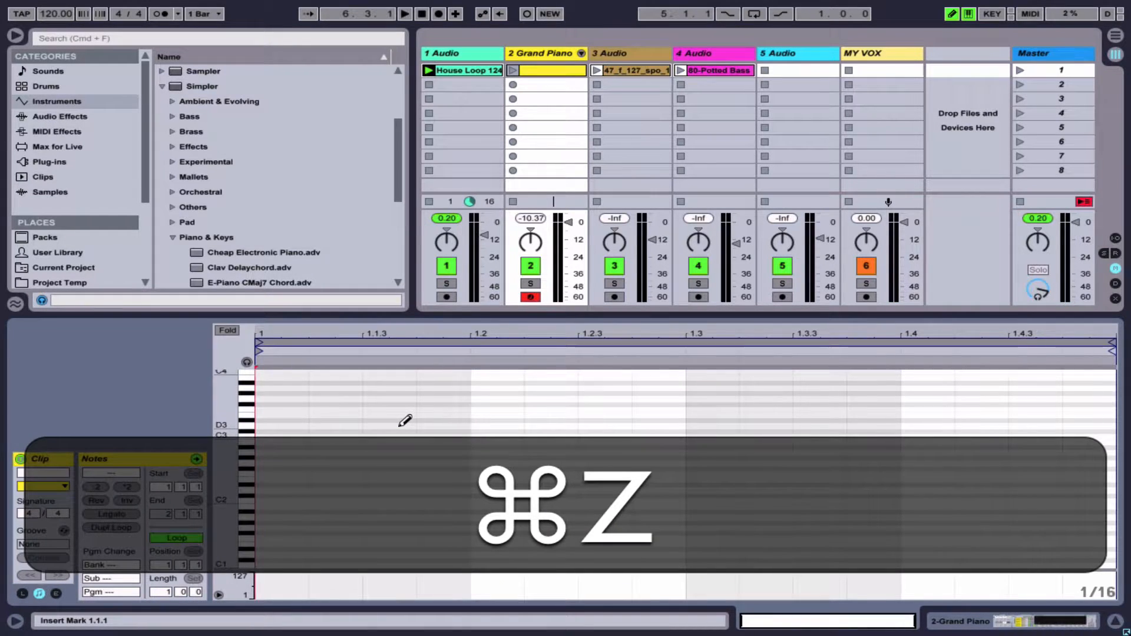
Step: Set the clip's fixed grid to 1 Bar, draw a one-bar C3 note, and turn off Draw Mode
{"action": "right_click", "coordinate": [392, 422]}
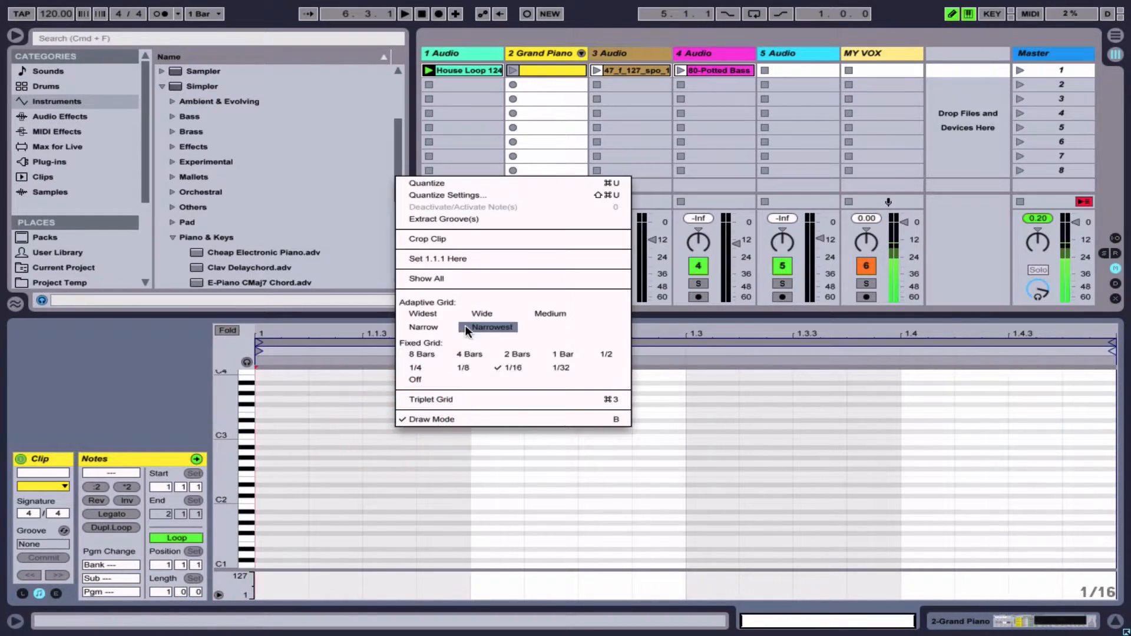
{"action": "left_click", "coordinate": [553, 361]}
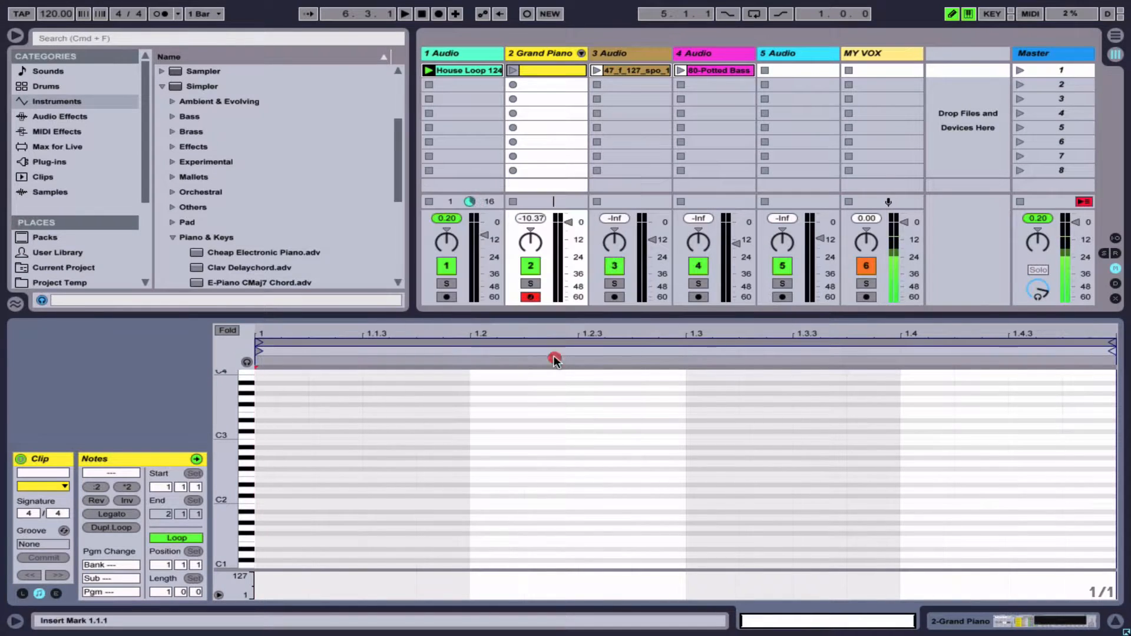
{"action": "left_click", "coordinate": [277, 434]}
{"action": "key", "text": "b"}
Step: Show the Grand Piano track's devices and add the Chord MIDI effect to the track
{"action": "key", "text": "shift+Tab"}
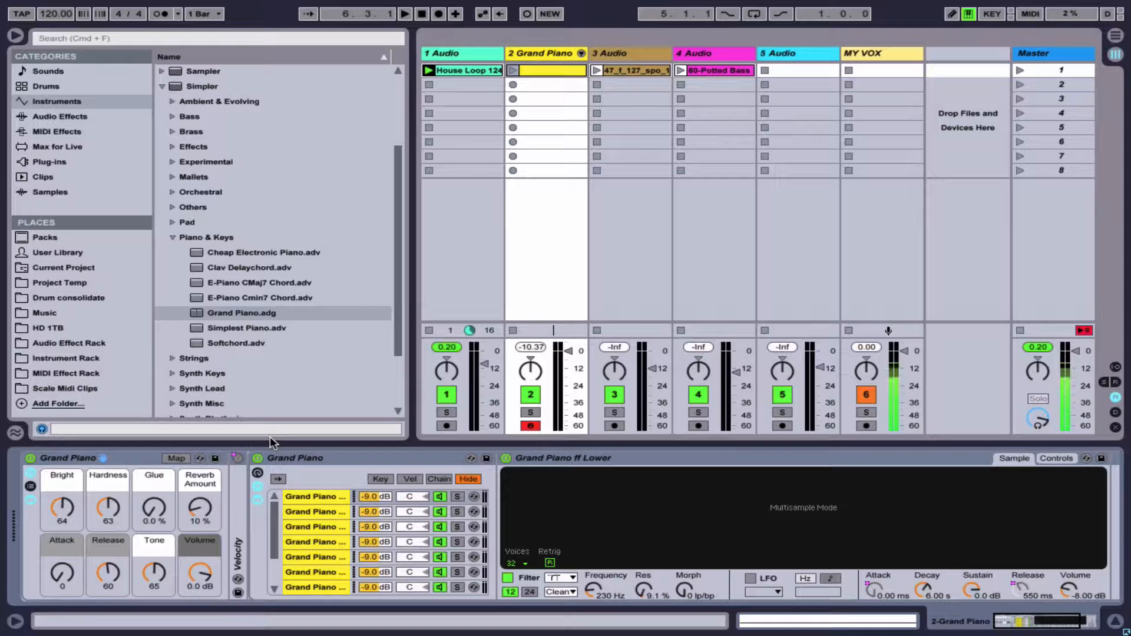
{"action": "left_click", "coordinate": [70, 131]}
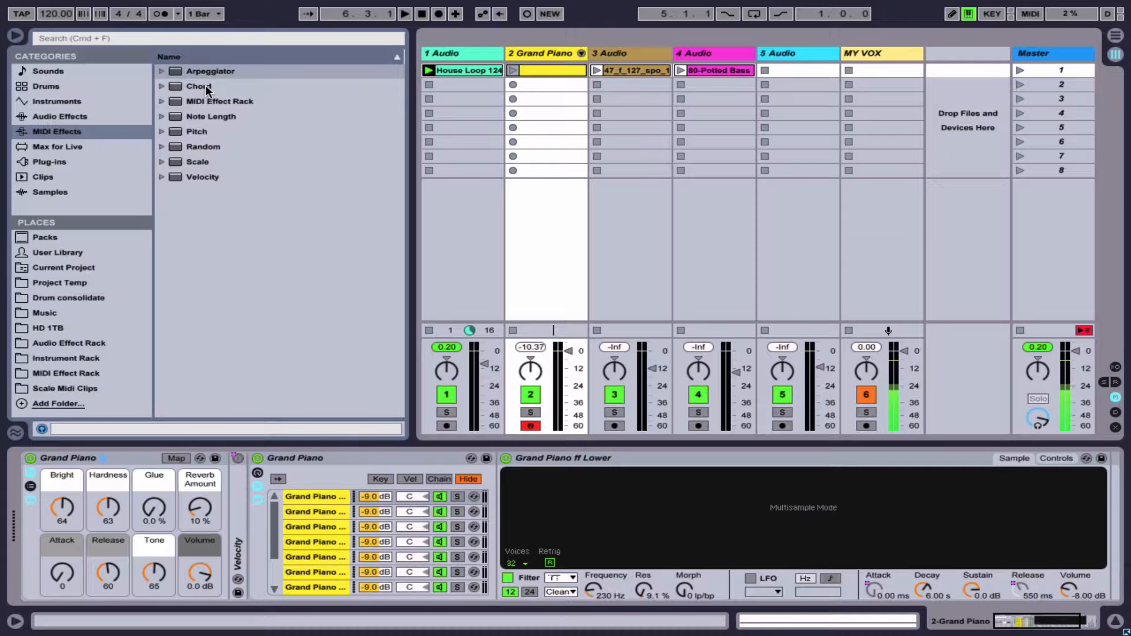
{"action": "left_click_drag", "start_coordinate": [206, 88], "coordinate": [551, 101]}
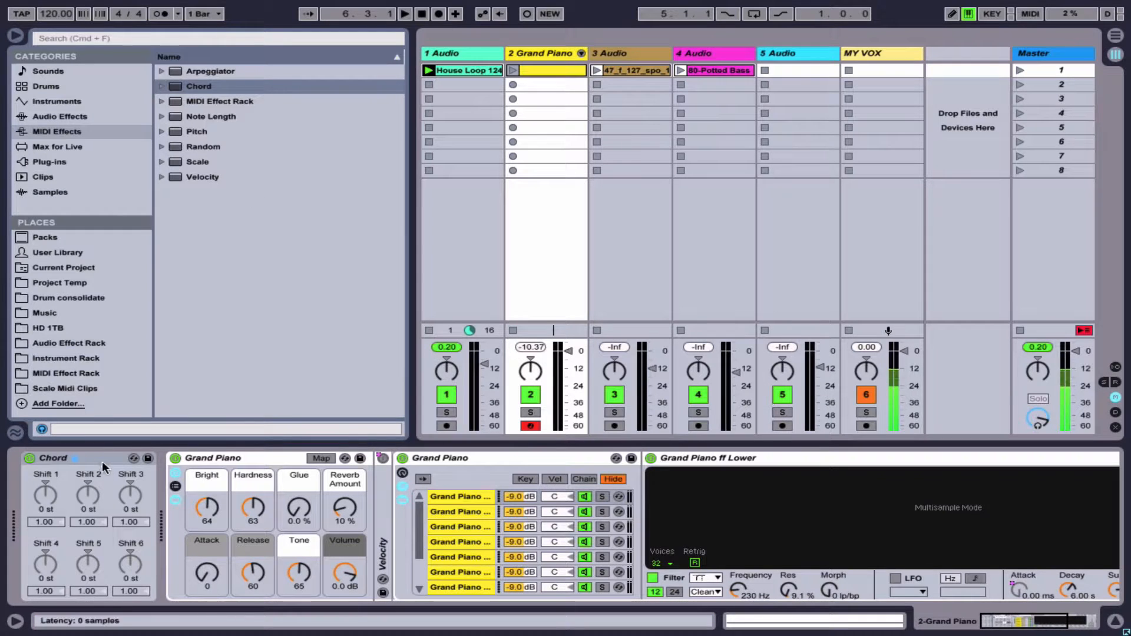
Step: Check the C3 note in the Grand Piano clip, and return to the device chain with the Grand Piano rack selected
{"action": "left_click", "coordinate": [540, 69]}
{"action": "double_click", "coordinate": [540, 69]}
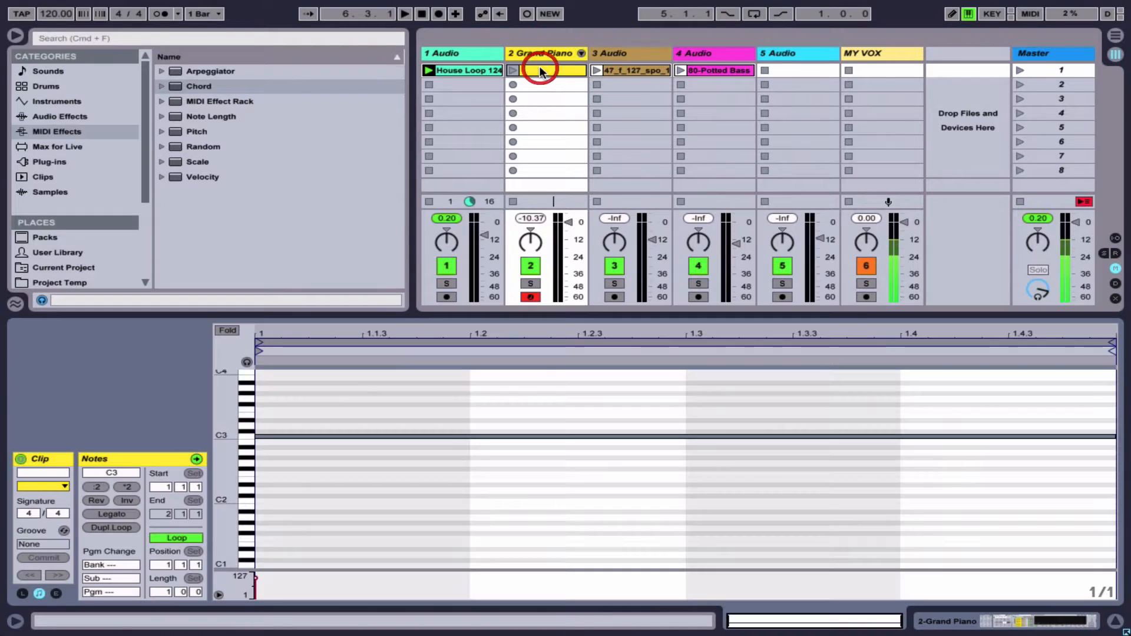
{"action": "key", "text": "shift+Tab"}
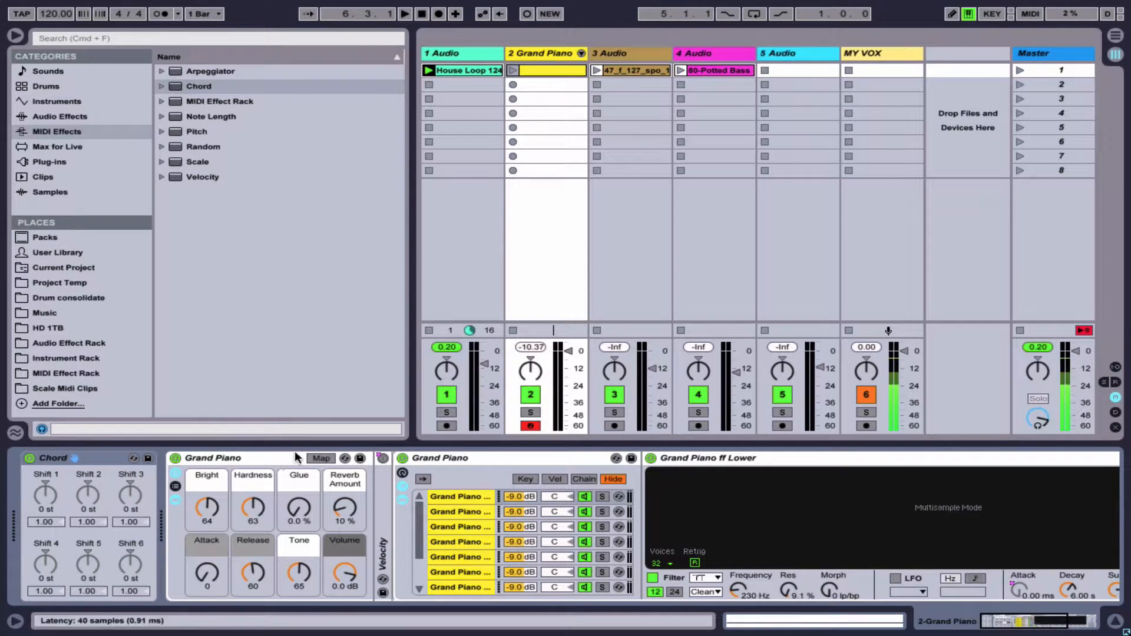
{"action": "left_click", "coordinate": [265, 458]}
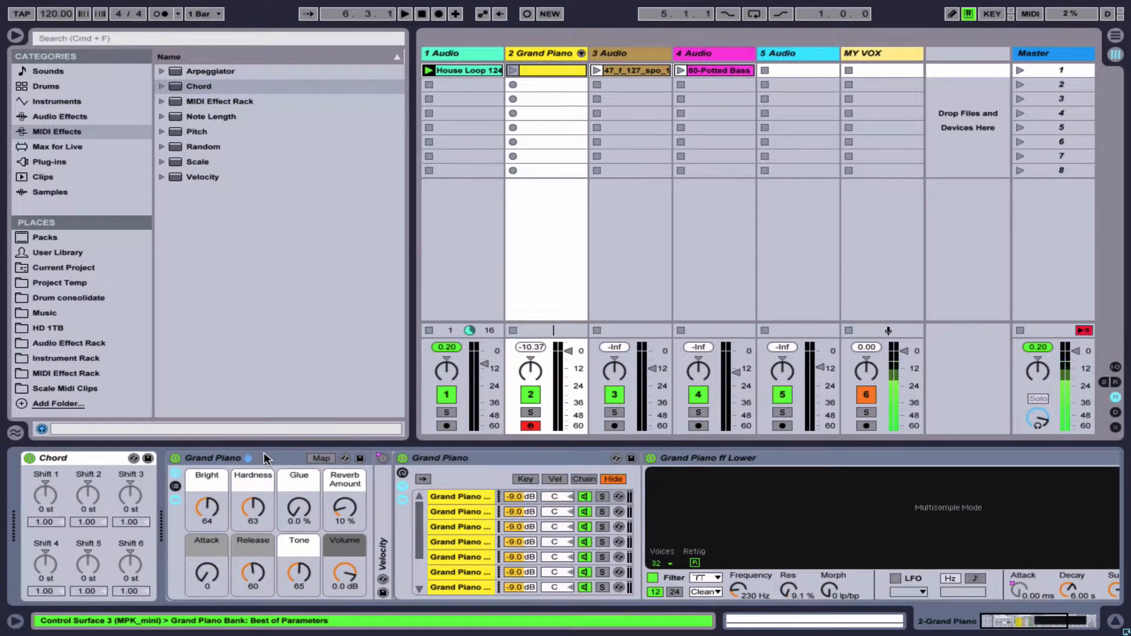
Step: Turn off the Chord effect, stop the House Loop clip, and audition the Grand Piano clip without the effect
{"action": "left_click", "coordinate": [28, 459]}
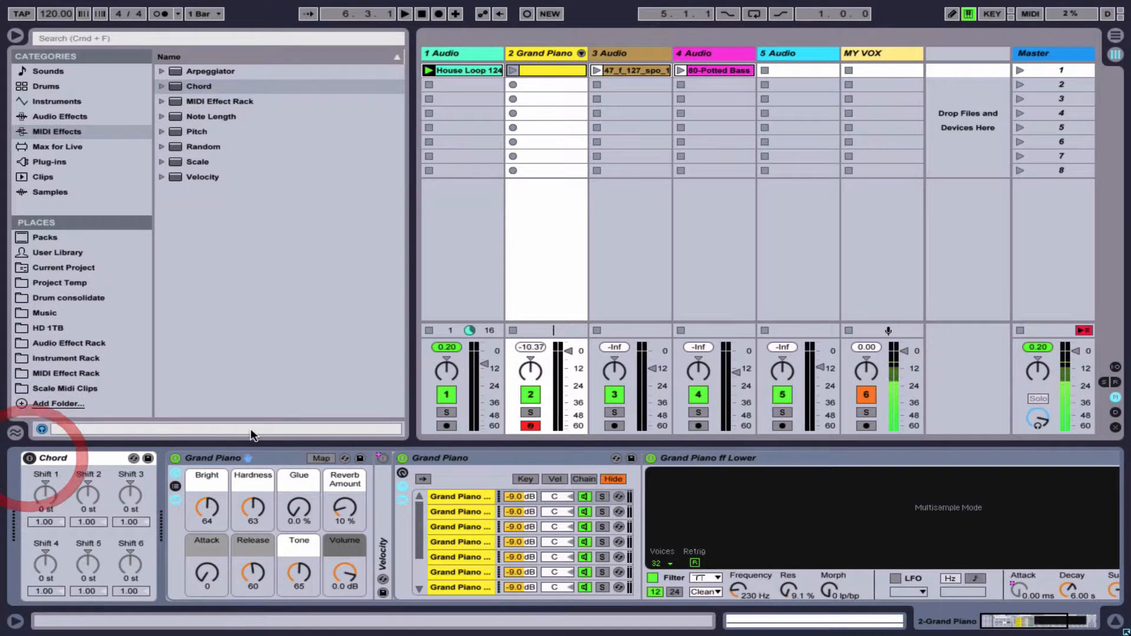
{"action": "left_click", "coordinate": [429, 82]}
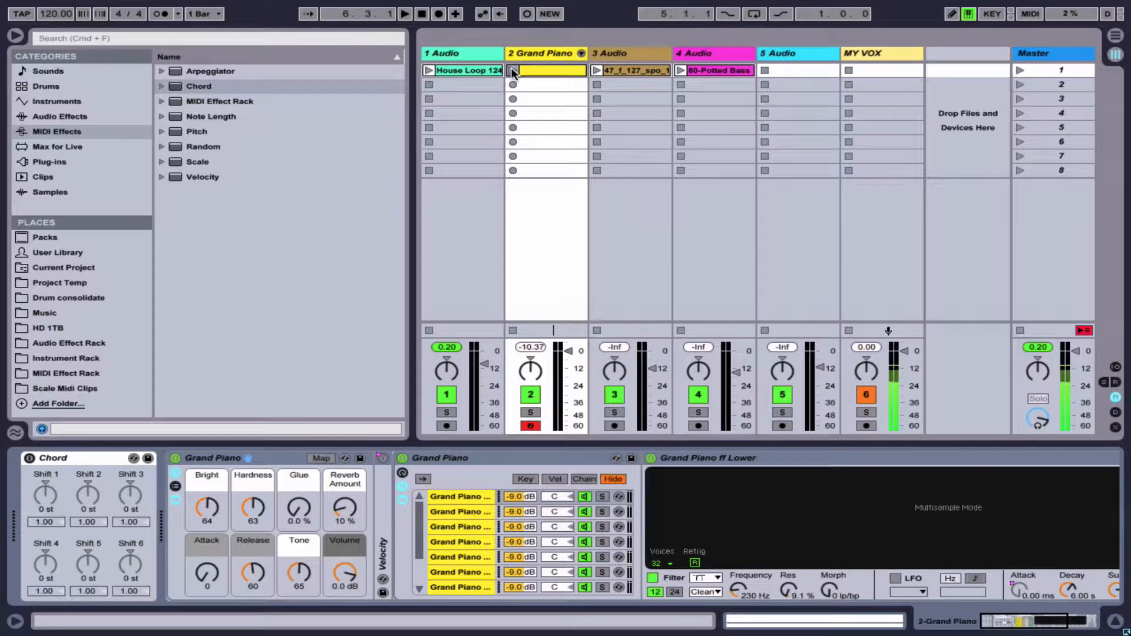
{"action": "left_click", "coordinate": [512, 70]}
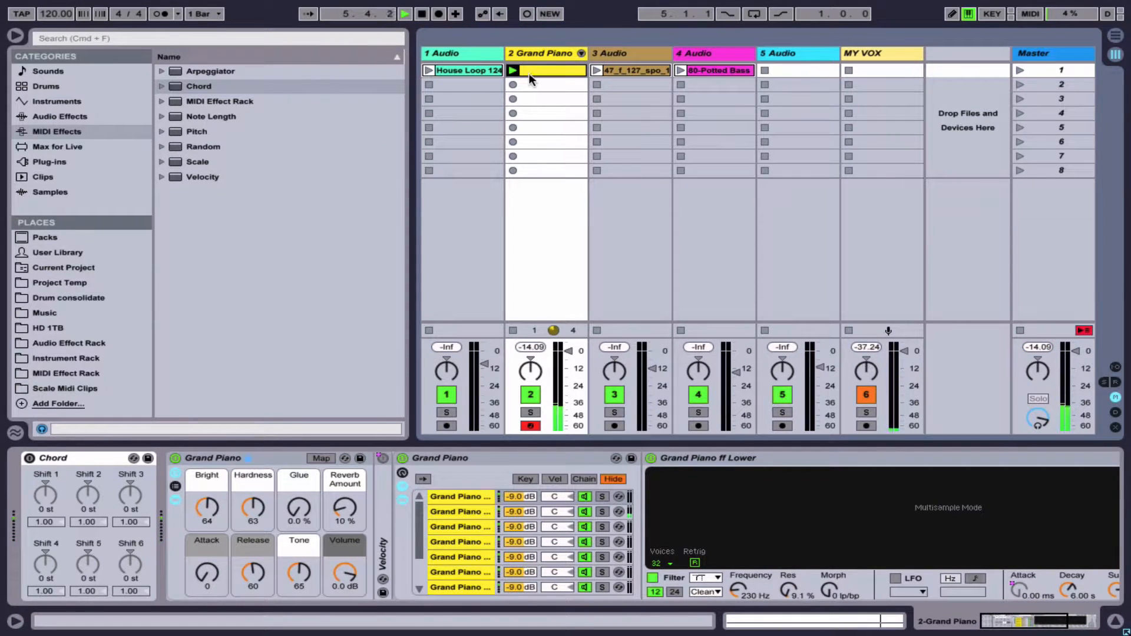
{"action": "key", "text": "space"}
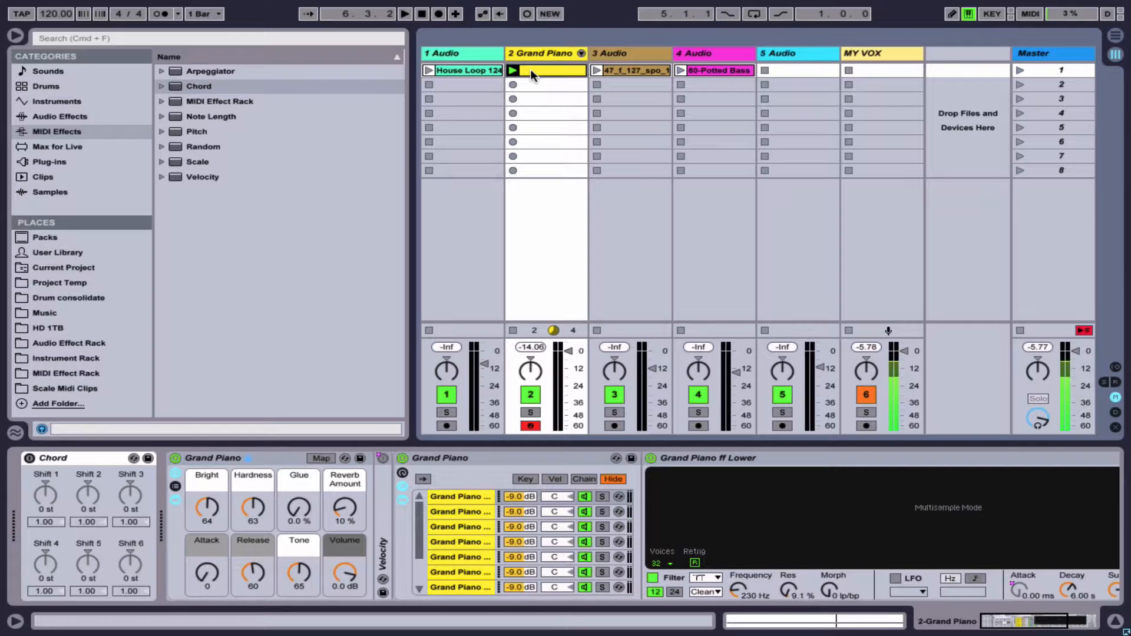
Step: Turn the Chord effect back on and set Shift 1 to +5 st, Shift 2 to +7 st, Shift 3 to +12 st and Shift 4 to -12 st
{"action": "left_click", "coordinate": [30, 459]}
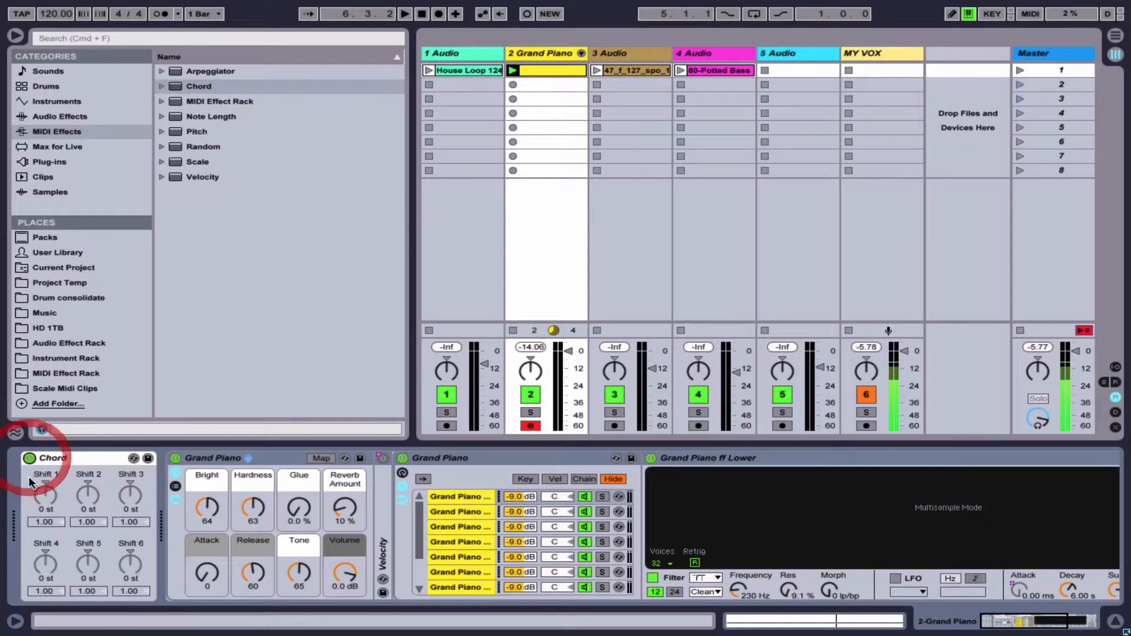
{"action": "left_click_drag", "start_coordinate": [47, 496], "coordinate": [81, 469]}
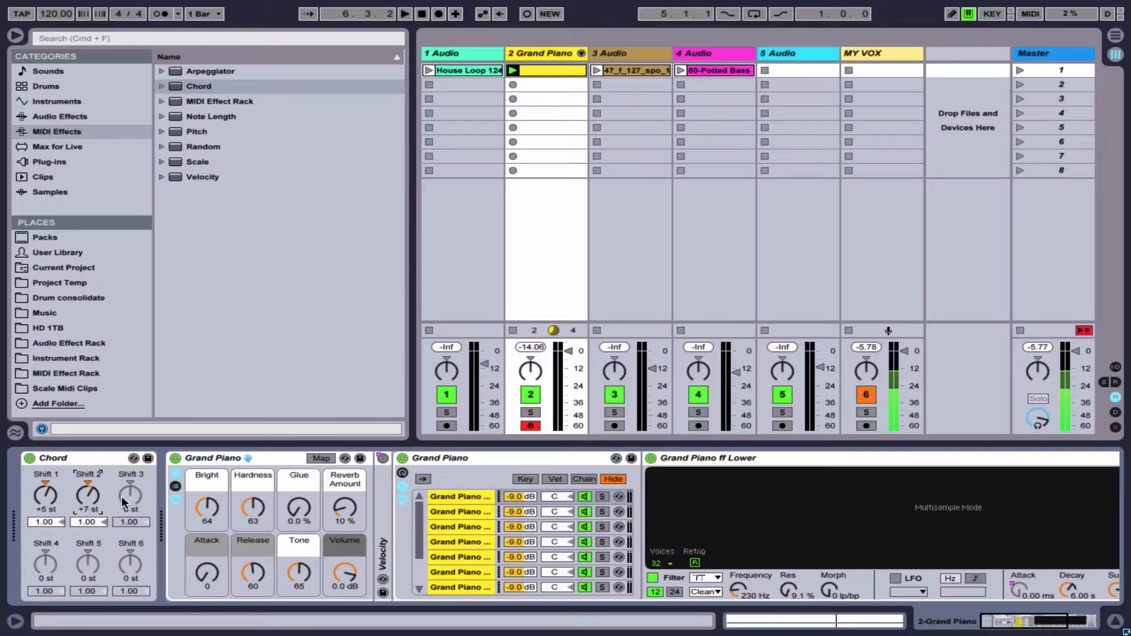
{"action": "left_click_drag", "start_coordinate": [124, 503], "coordinate": [124, 476]}
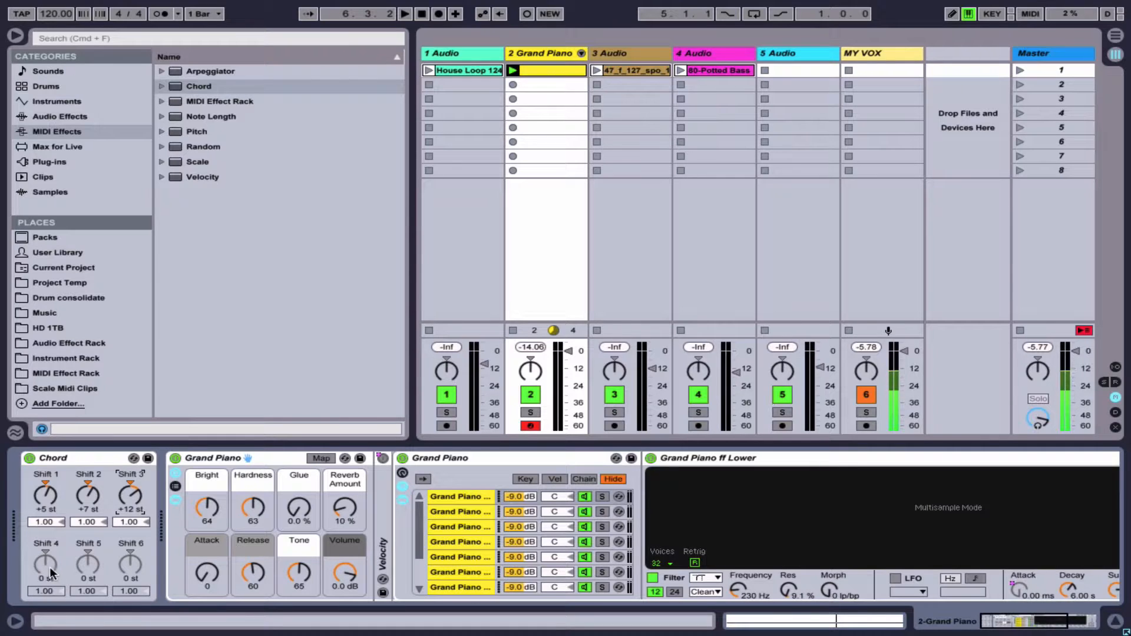
{"action": "left_click_drag", "start_coordinate": [52, 572], "coordinate": [52, 597]}
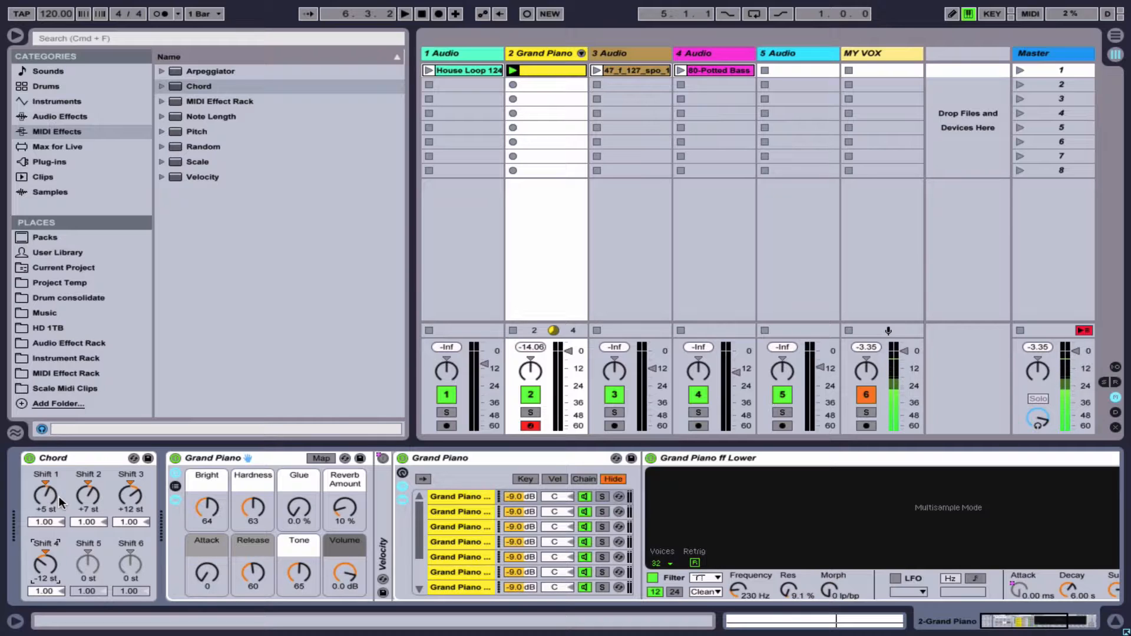
{"action": "left_click", "coordinate": [39, 504]}
Step: Play the Grand Piano clip through the Chord effect, stop playback, and compare the Chord and Grand Piano devices in the chain
{"action": "key", "text": "space"}
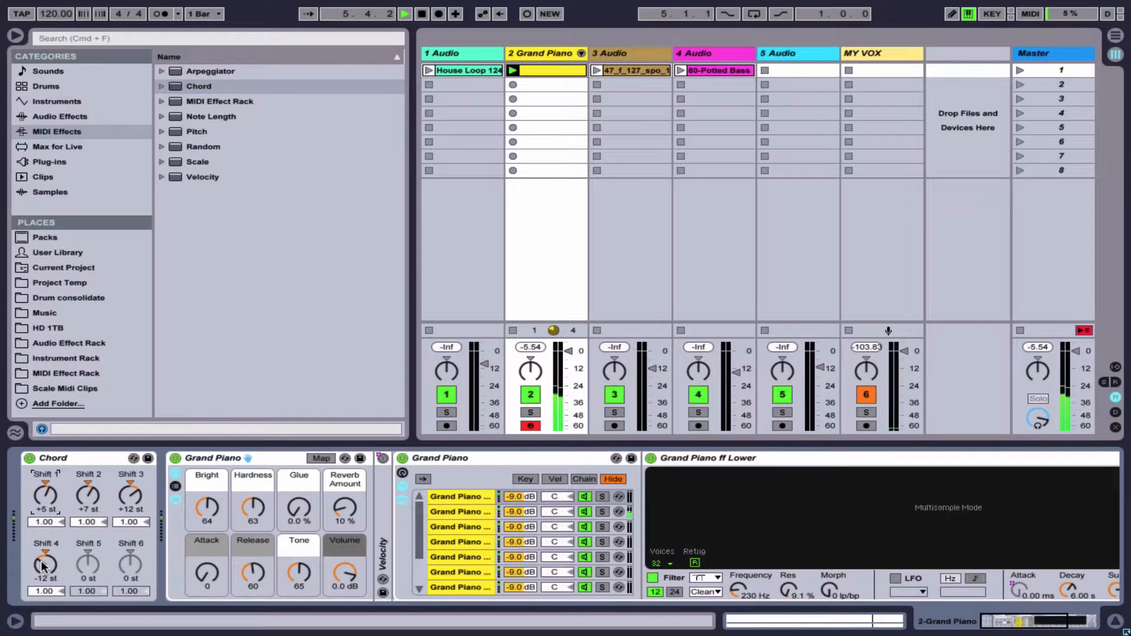
{"action": "key", "text": "space"}
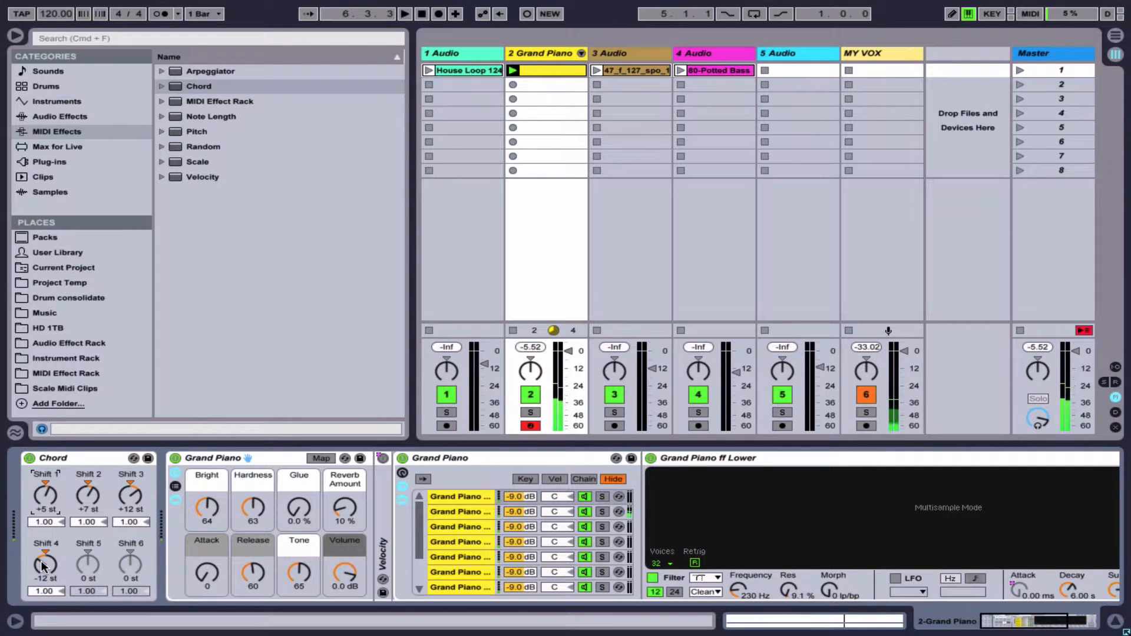
{"action": "left_click", "coordinate": [84, 466]}
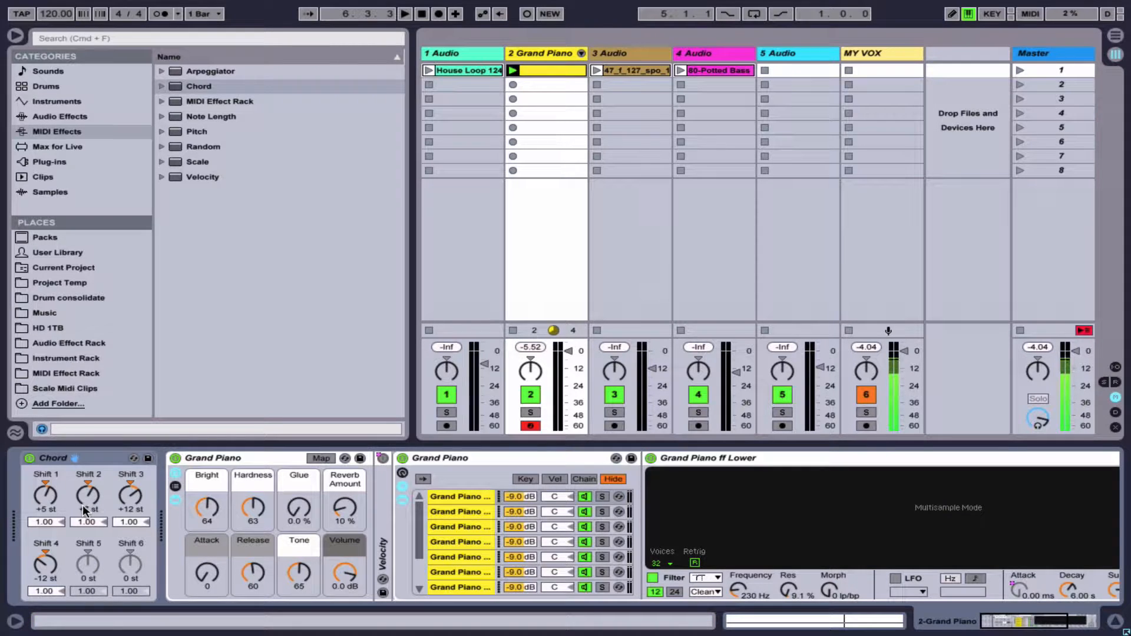
{"action": "left_click", "coordinate": [260, 455]}
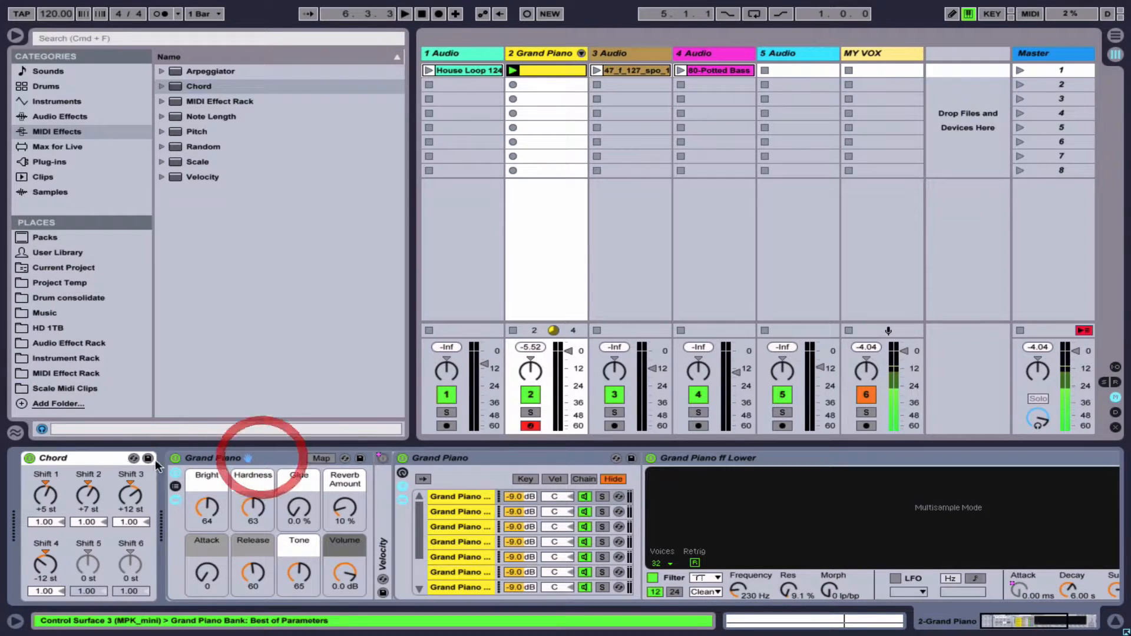
{"action": "left_click", "coordinate": [91, 455]}
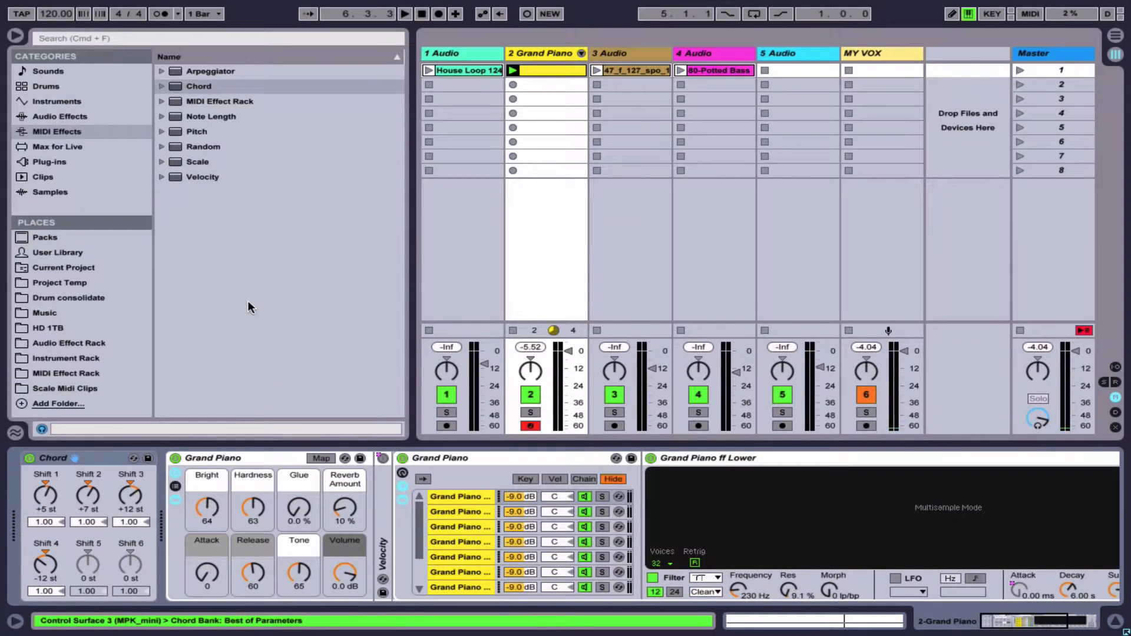
Step: Insert the C Major Scale preset between Chord and Grand Piano, and raise its Base to G while the clip plays
{"action": "left_click", "coordinate": [198, 162]}
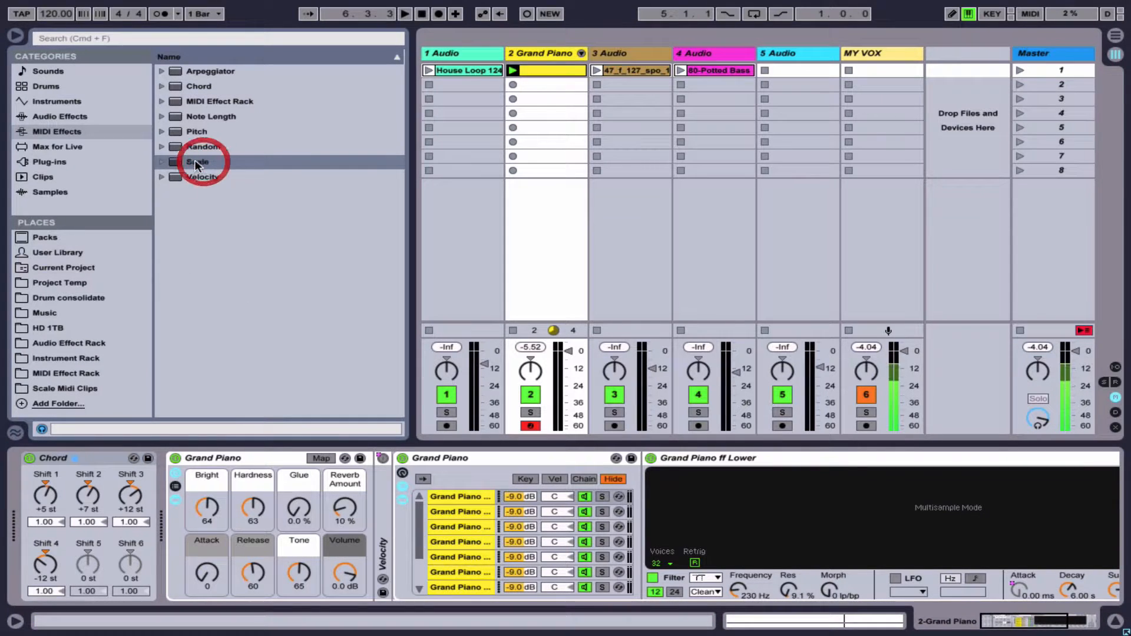
{"action": "left_click", "coordinate": [162, 162]}
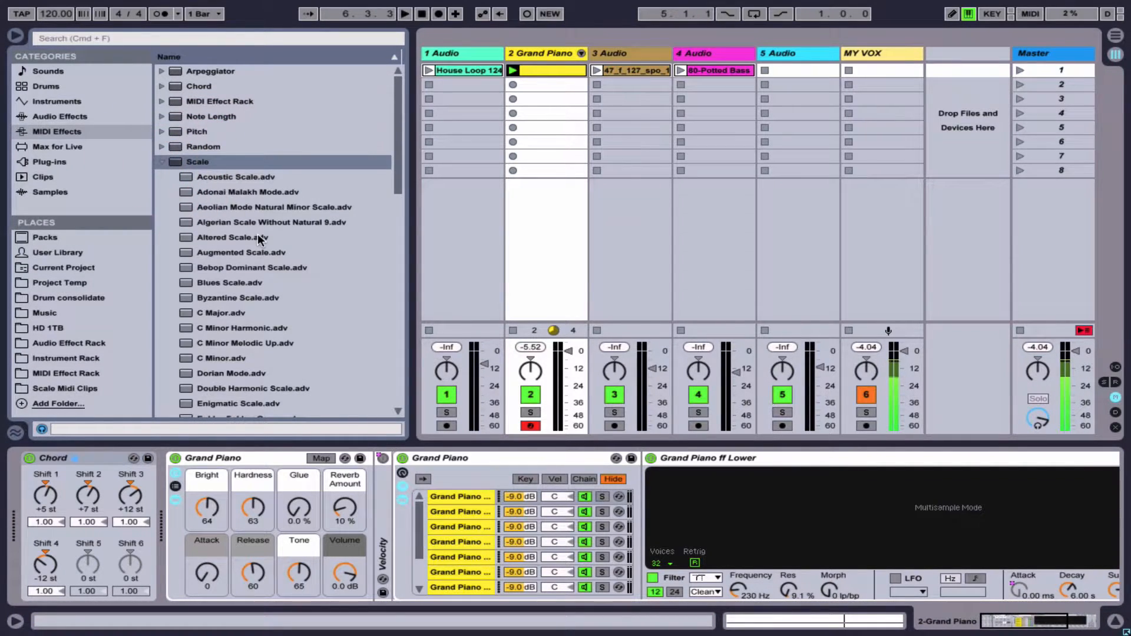
{"action": "scroll", "coordinate": [257, 234], "scroll_direction": "down", "scroll_amount": 1}
{"action": "left_click", "coordinate": [213, 297]}
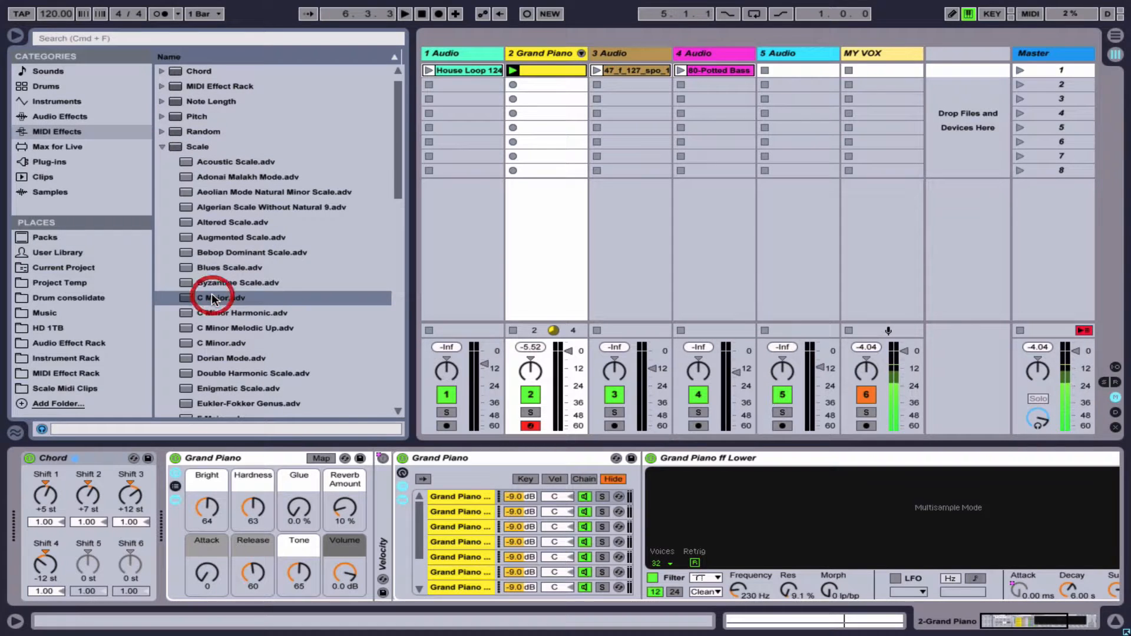
{"action": "left_click_drag", "start_coordinate": [213, 298], "coordinate": [160, 479]}
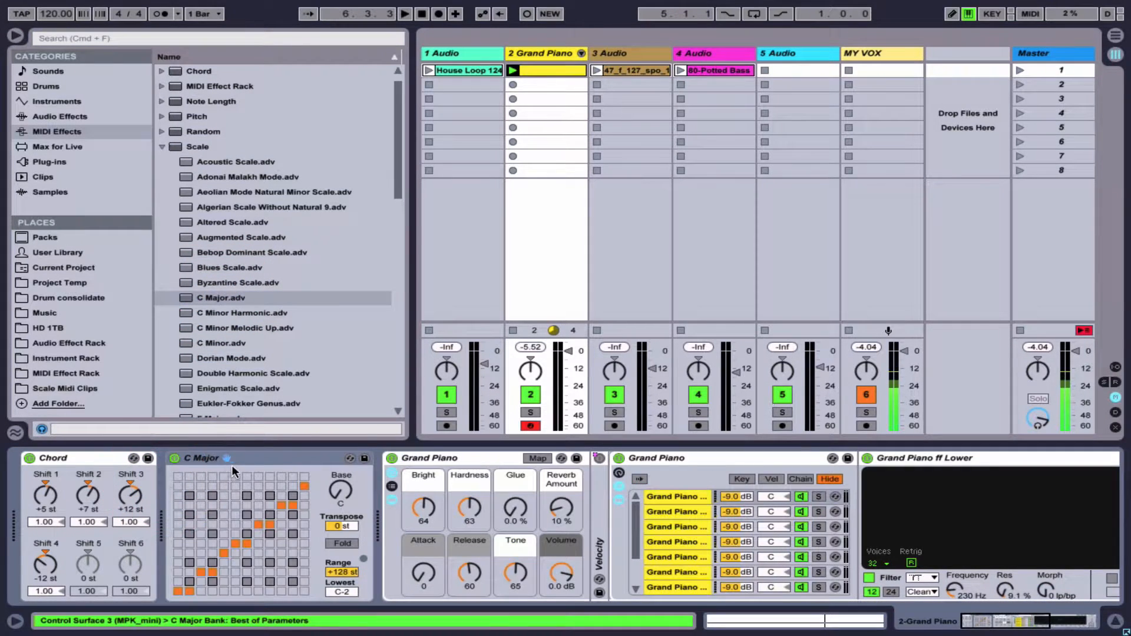
{"action": "left_click_drag", "start_coordinate": [340, 491], "coordinate": [340, 466]}
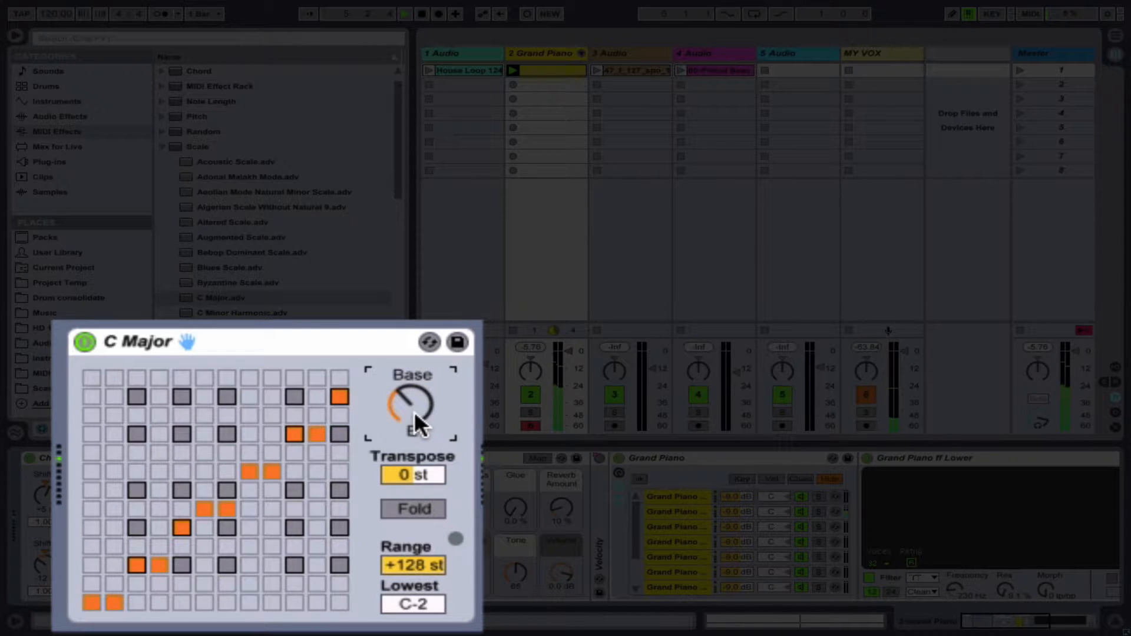
{"action": "left_click_drag", "start_coordinate": [414, 409], "coordinate": [411, 374]}
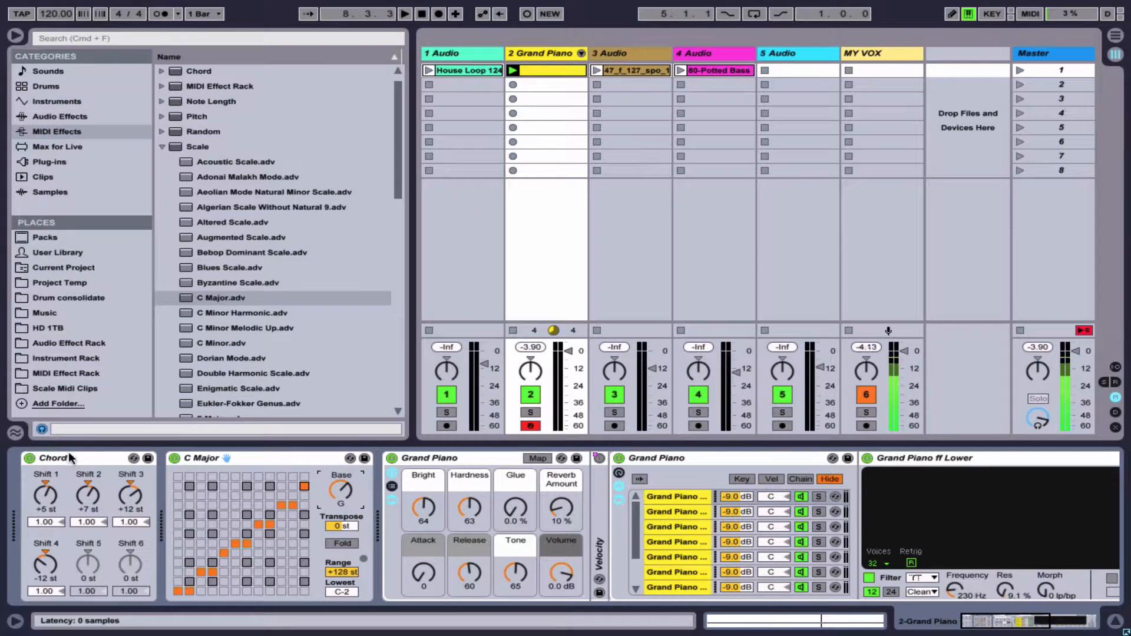
Step: Move the C Major scale device ahead of the Chord device in the Grand Piano track's chain
{"action": "left_click", "coordinate": [70, 457]}
{"action": "left_click", "coordinate": [228, 459]}
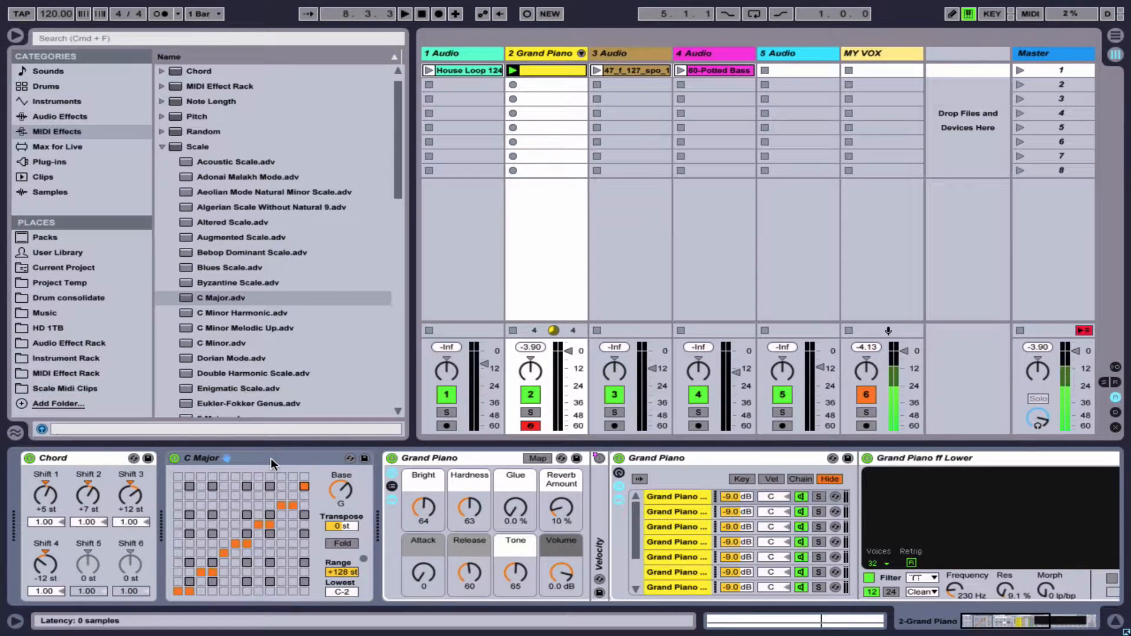
{"action": "left_click", "coordinate": [34, 457]}
{"action": "left_click_drag", "start_coordinate": [33, 458], "coordinate": [29, 473]}
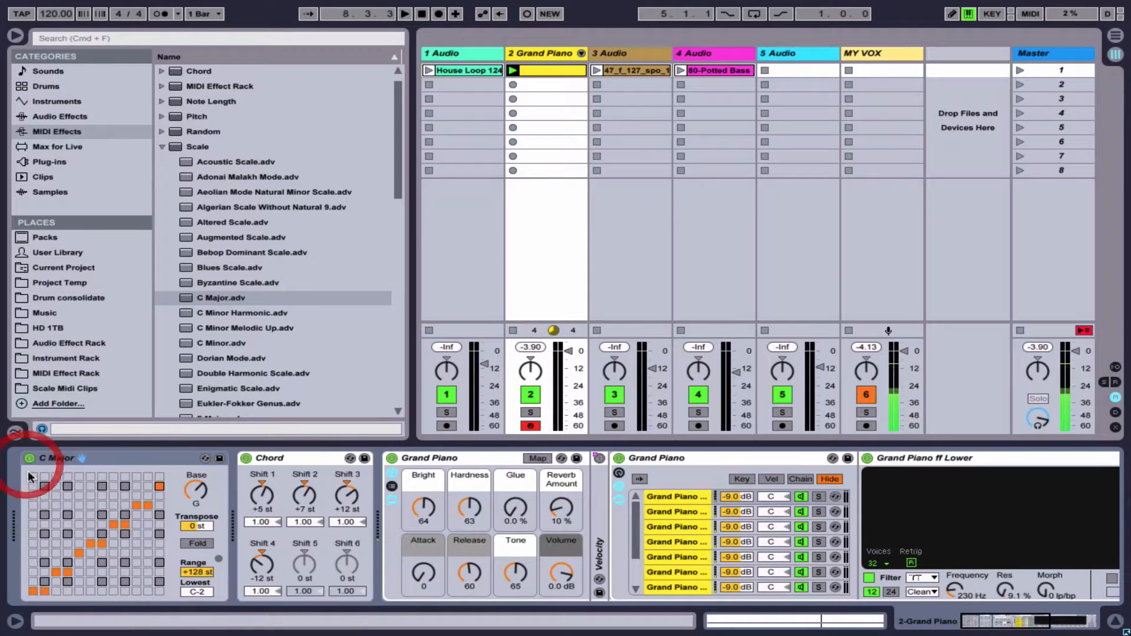
{"action": "left_click", "coordinate": [132, 457]}
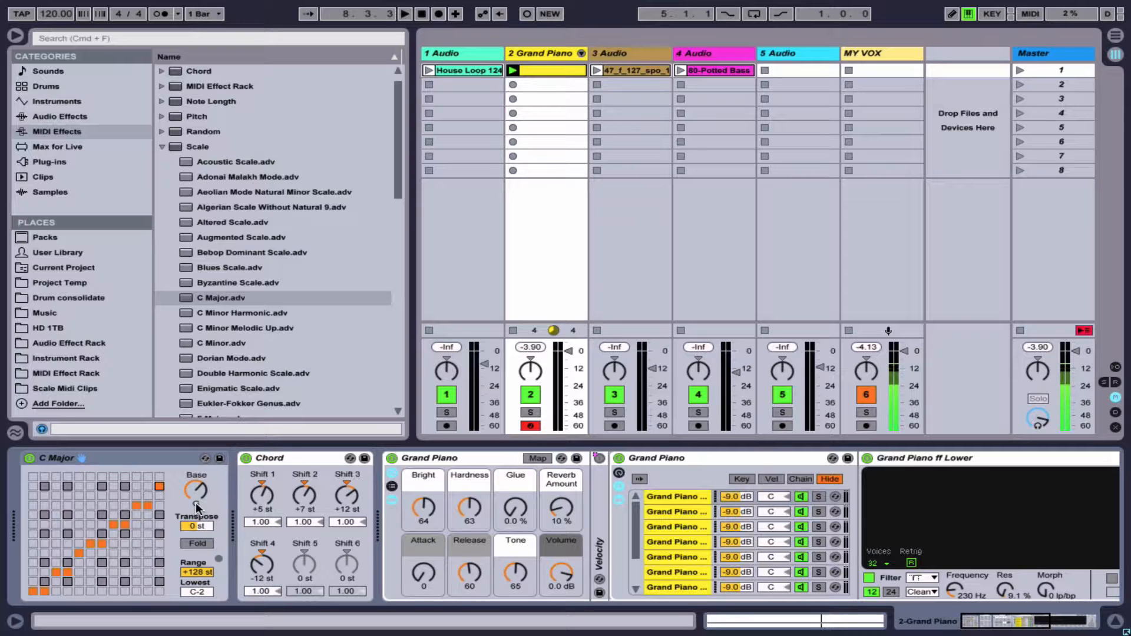
Step: Play the clip while changing the C Major device's Base through D and E to G#, and stop playback
{"action": "key", "text": "space"}
{"action": "left_click_drag", "start_coordinate": [195, 490], "coordinate": [197, 501]}
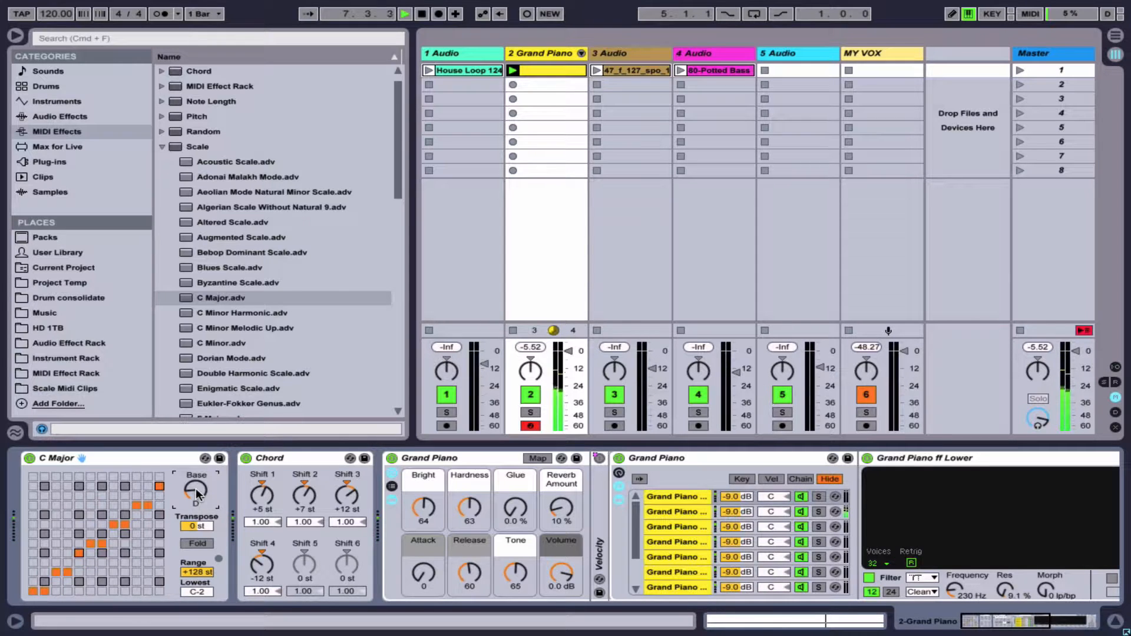
{"action": "scroll", "coordinate": [197, 492], "scroll_direction": "up", "scroll_amount": 2}
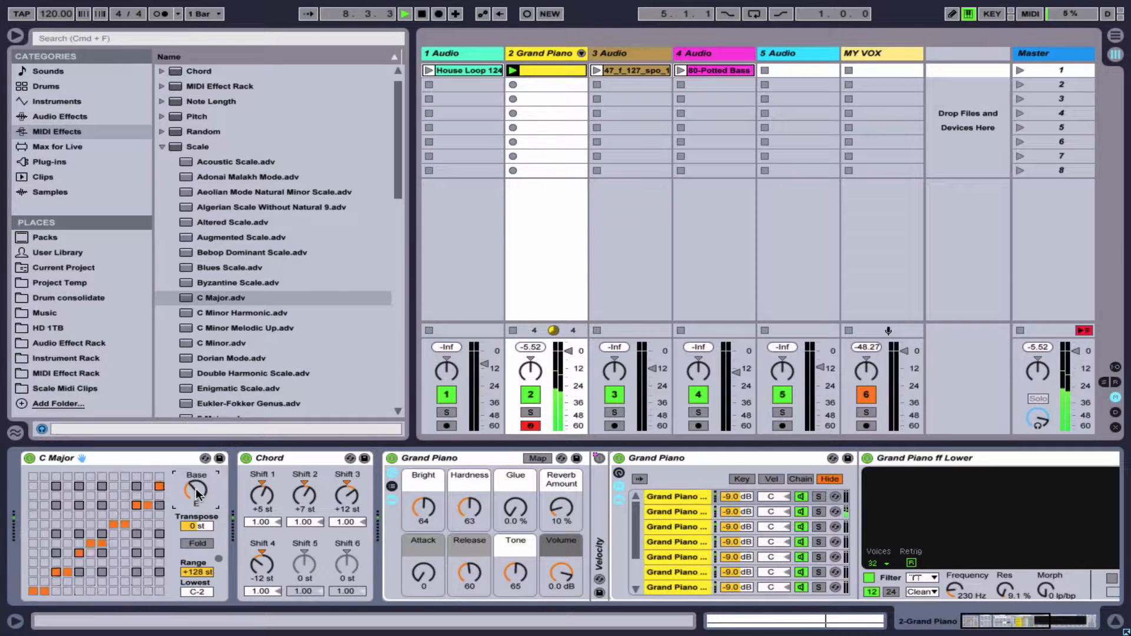
{"action": "scroll", "coordinate": [196, 487], "scroll_direction": "up", "scroll_amount": 4}
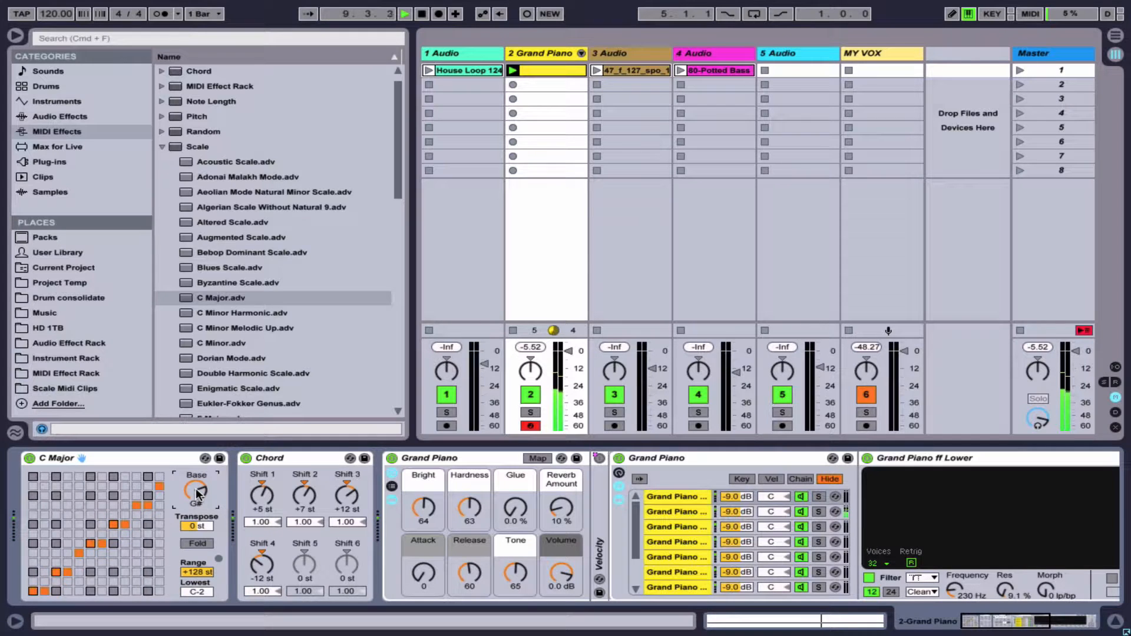
{"action": "key", "text": "space"}
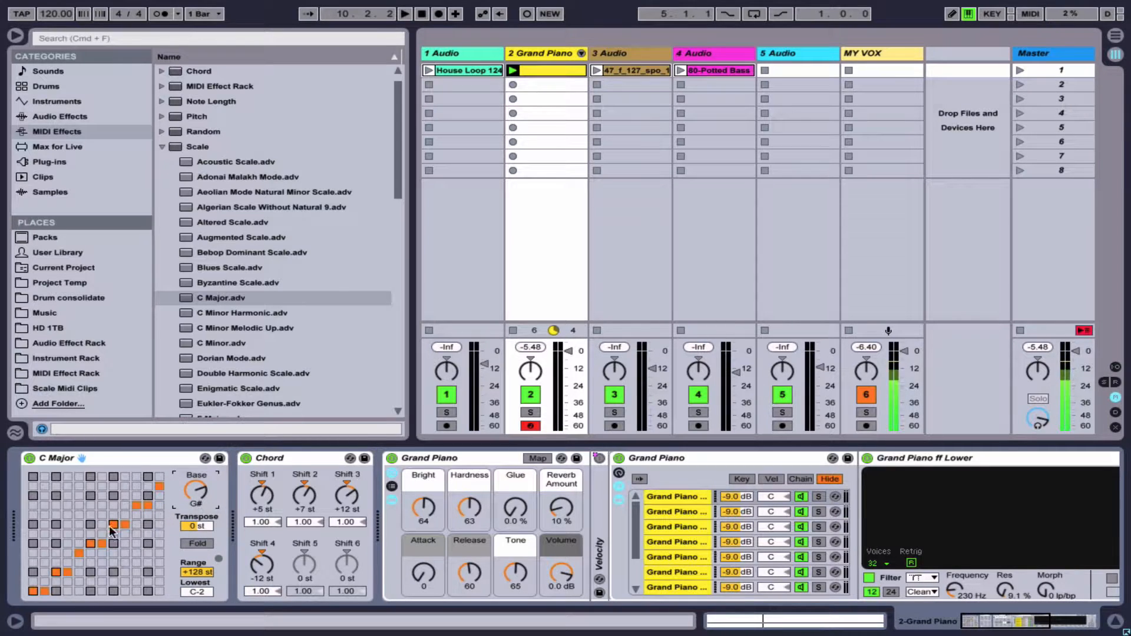
Step: Set the C Major device's Base to D# and move the Chord device back in front of it
{"action": "left_click_drag", "start_coordinate": [195, 491], "coordinate": [196, 518]}
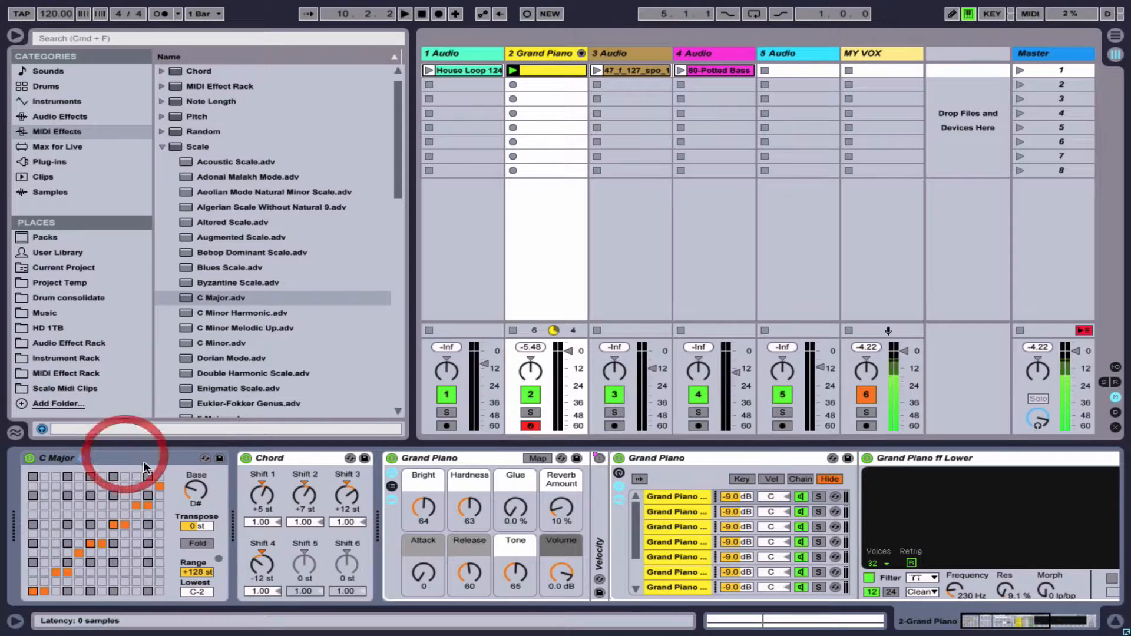
{"action": "left_click_drag", "start_coordinate": [270, 463], "coordinate": [30, 460]}
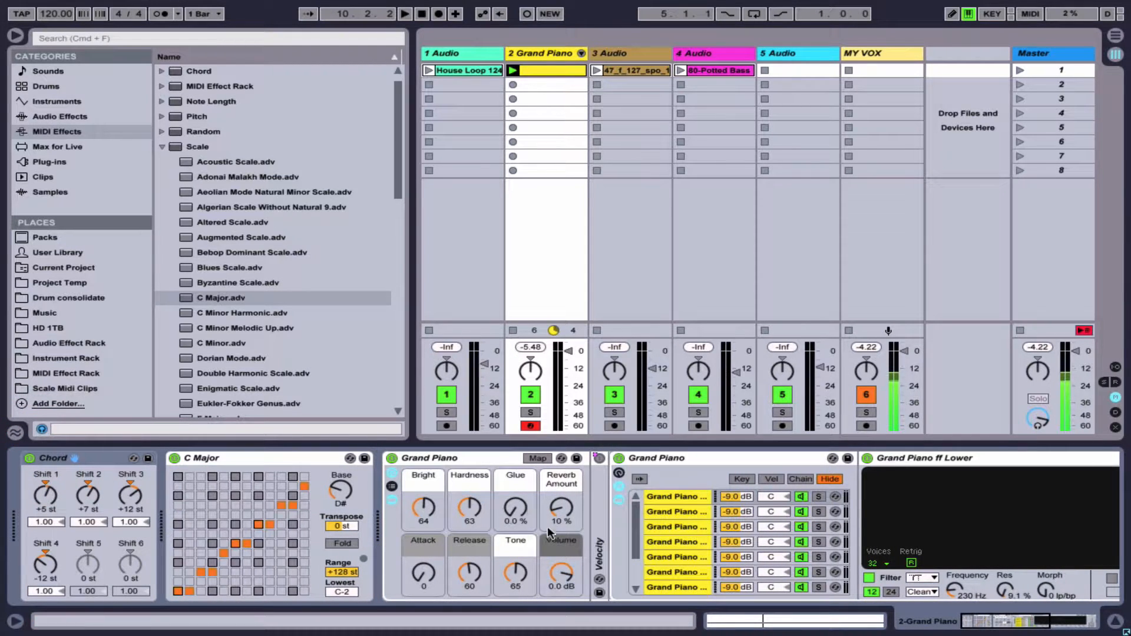
Step: Add the Compressor audio effect after the Grand Piano instrument and review the track's device chain from end to start
{"action": "left_click", "coordinate": [60, 116]}
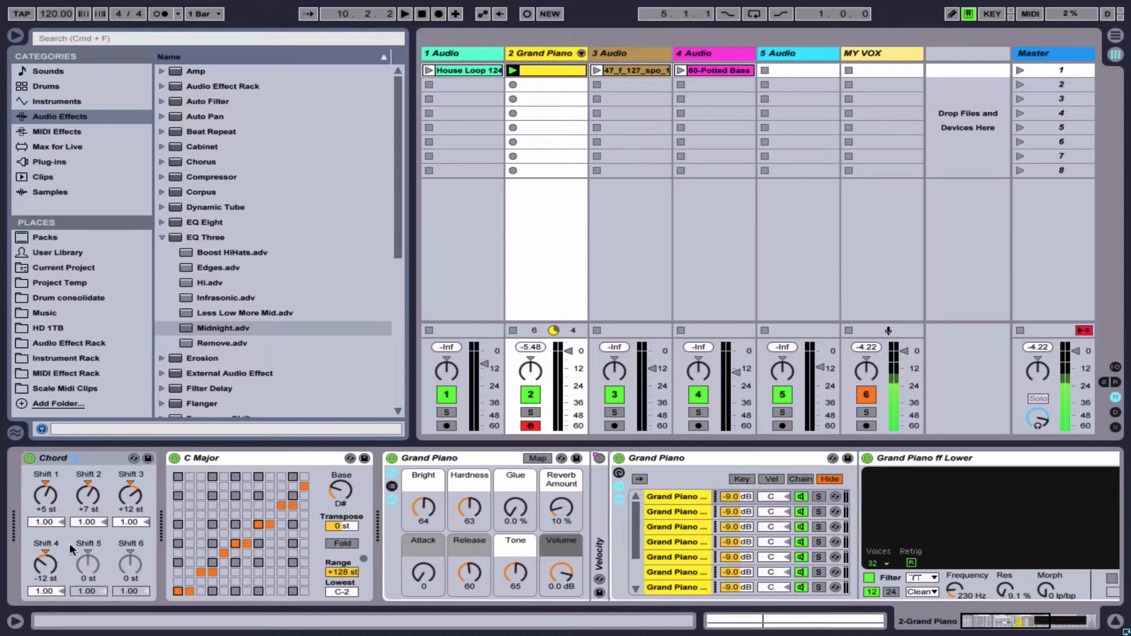
{"action": "left_click", "coordinate": [94, 458]}
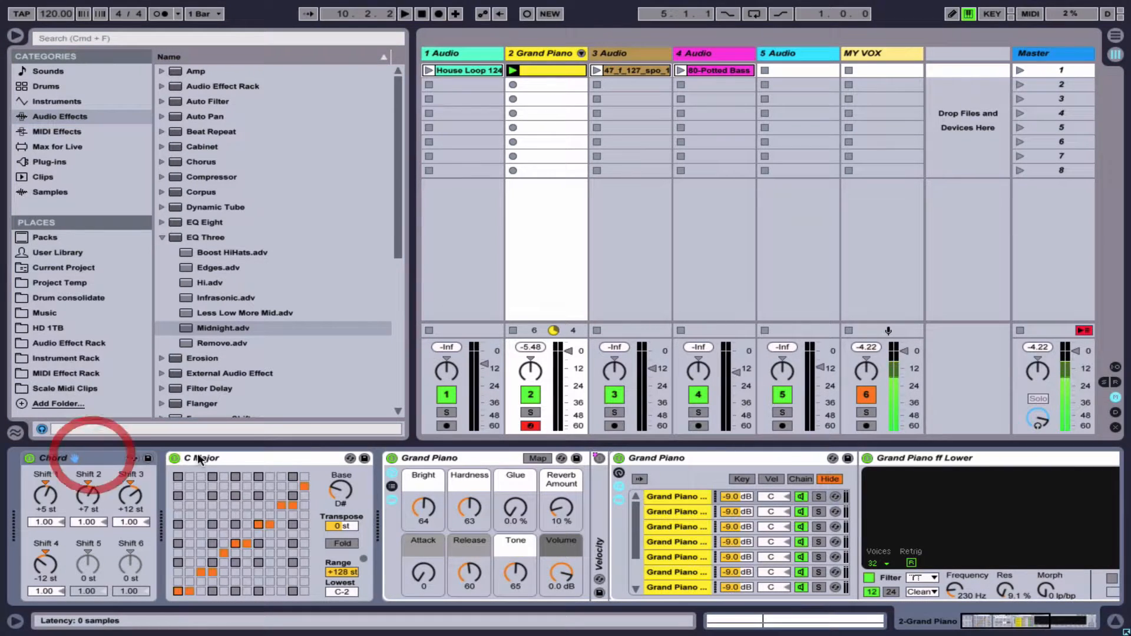
{"action": "left_click", "coordinate": [240, 458]}
{"action": "left_click", "coordinate": [454, 458]}
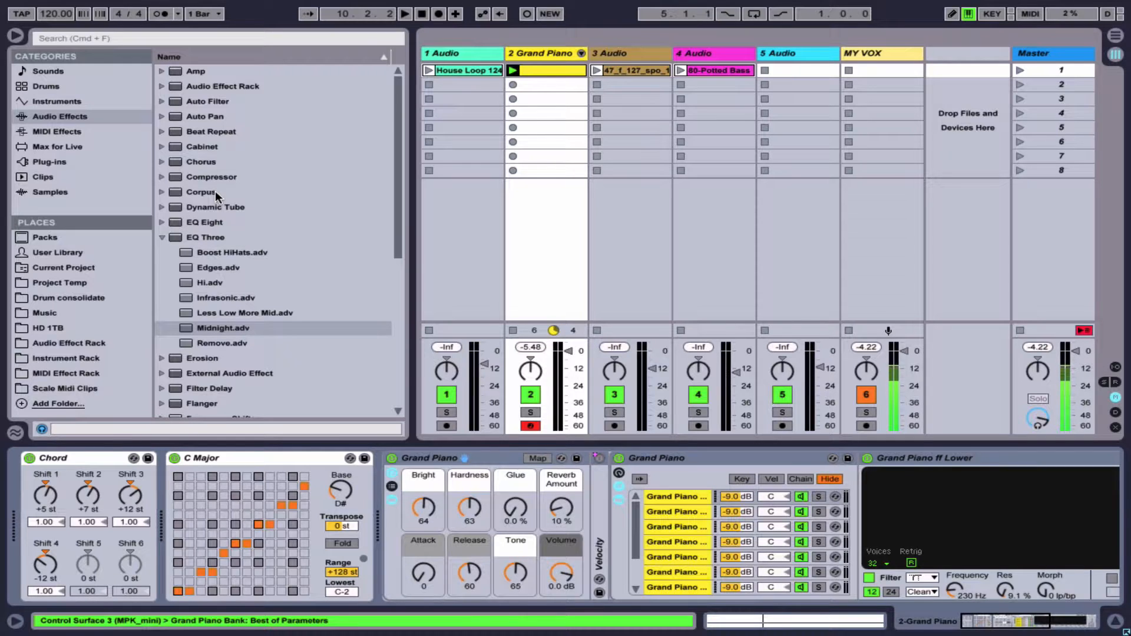
{"action": "double_click", "coordinate": [206, 177]}
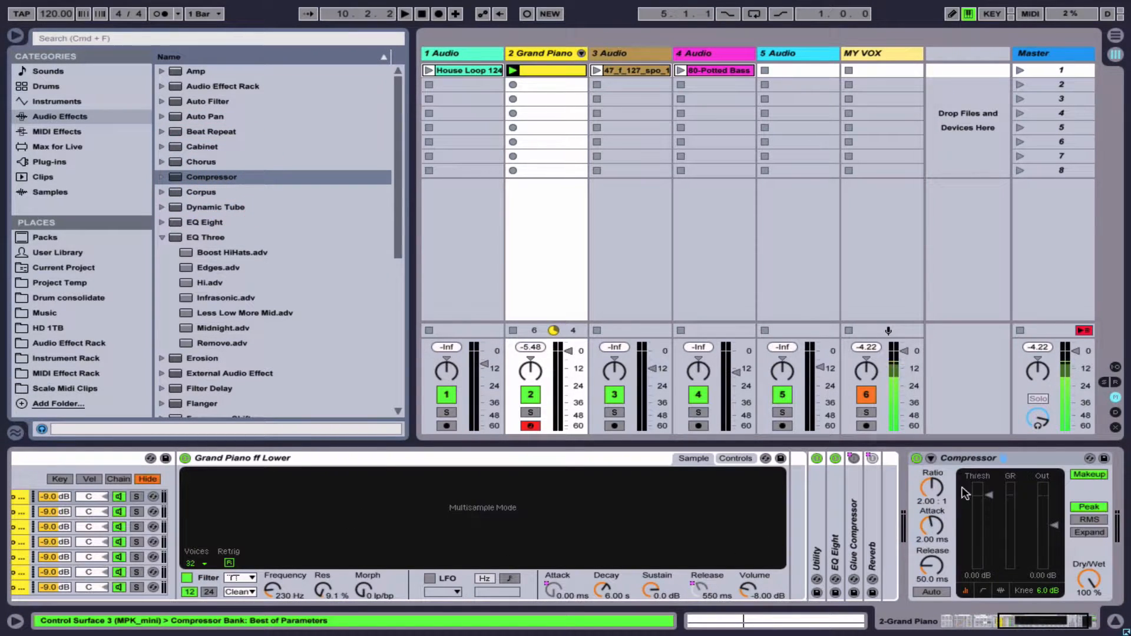
{"action": "left_click", "coordinate": [985, 458]}
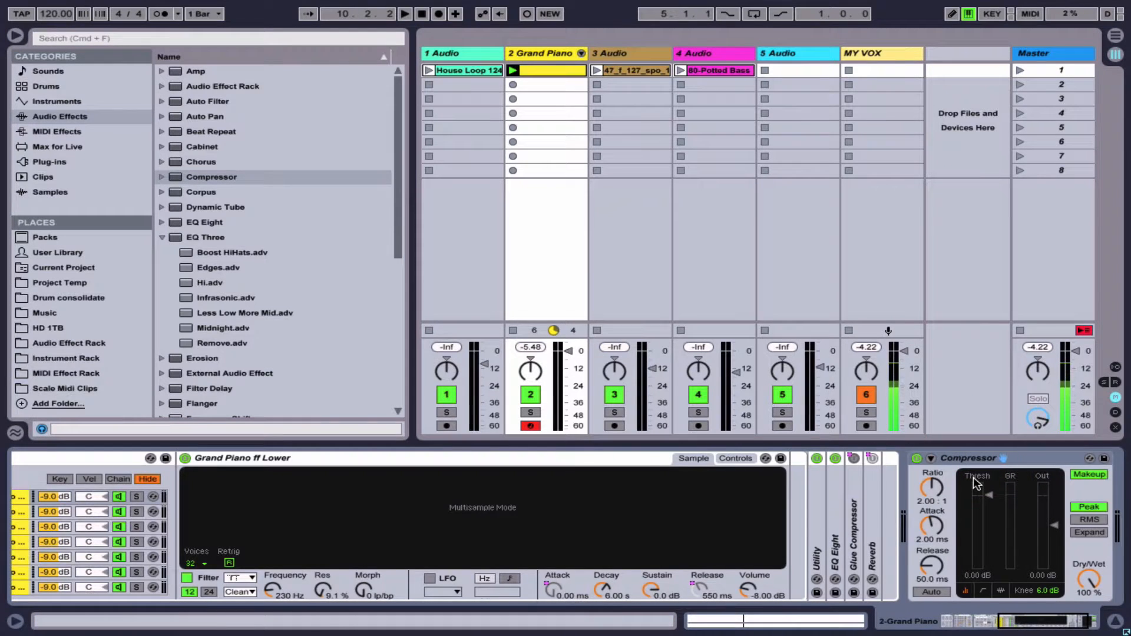
{"action": "scroll", "coordinate": [973, 477], "scroll_direction": "right", "scroll_amount": 3}
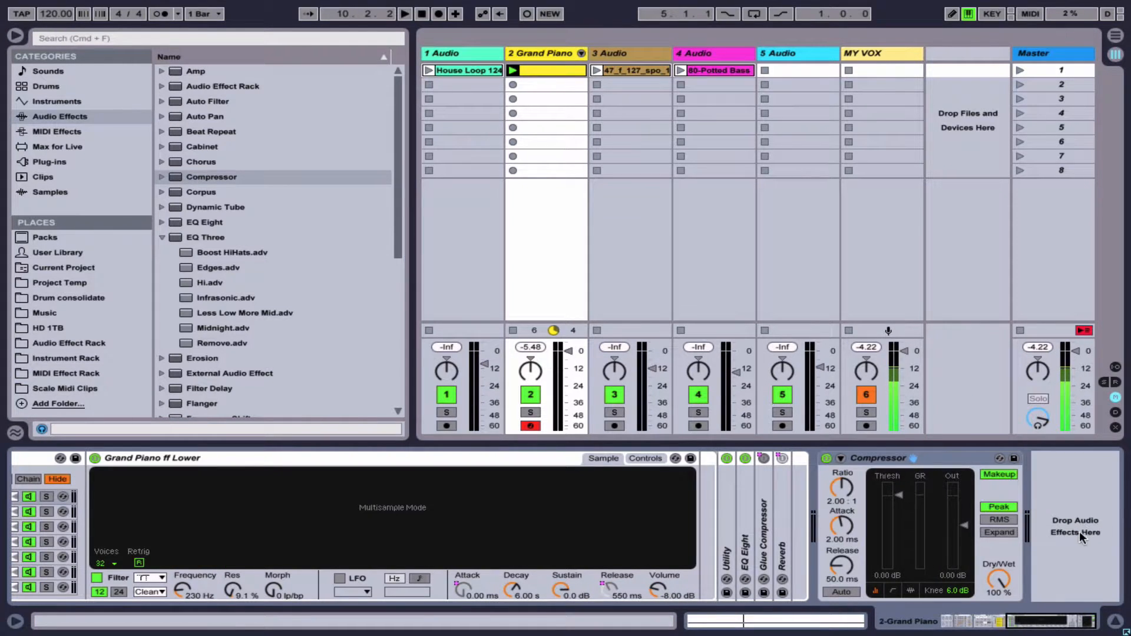
{"action": "scroll", "coordinate": [586, 488], "scroll_direction": "left", "scroll_amount": 10}
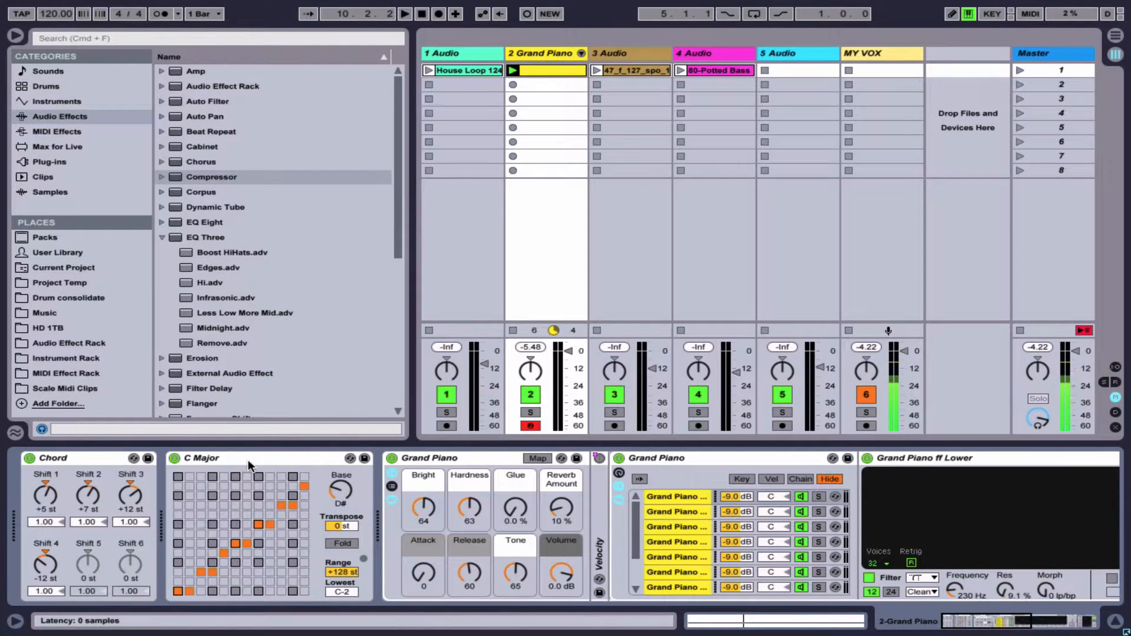
Step: Examine the Compressor at the end of the Grand Piano track's device chain
{"action": "scroll", "coordinate": [473, 515], "scroll_direction": "right", "scroll_amount": 10}
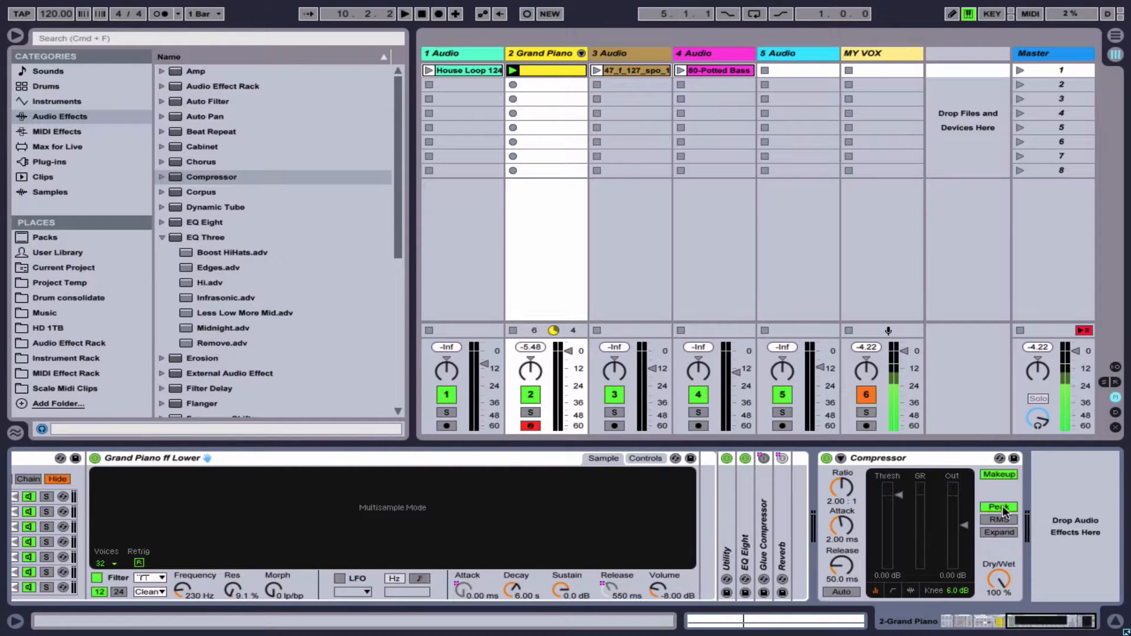
{"action": "left_click", "coordinate": [918, 458]}
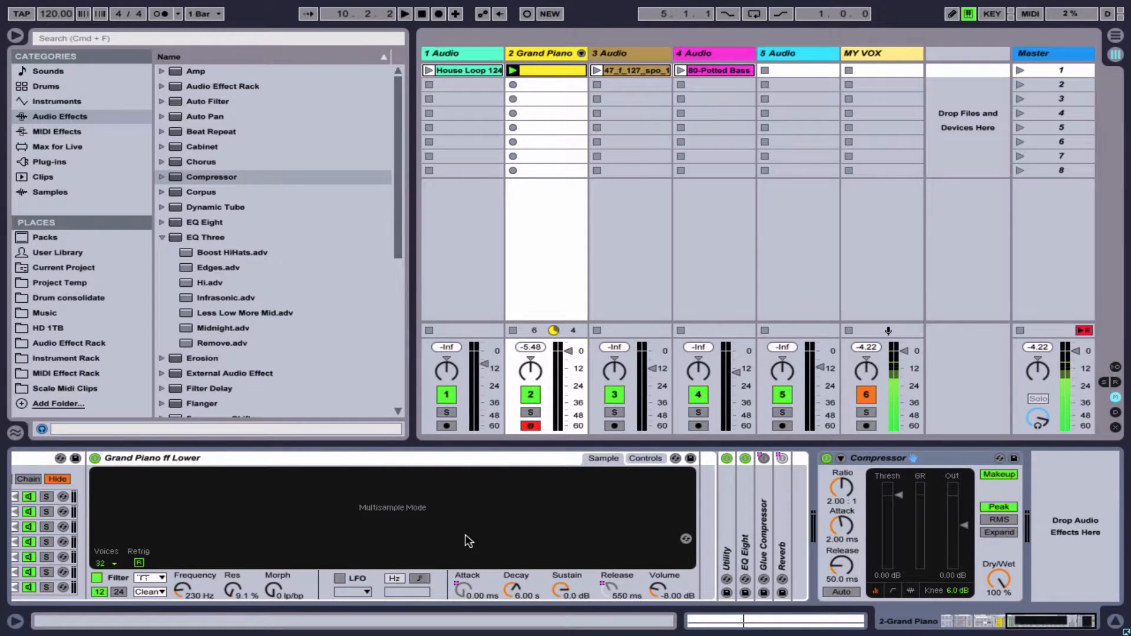
{"action": "left_click", "coordinate": [956, 463]}
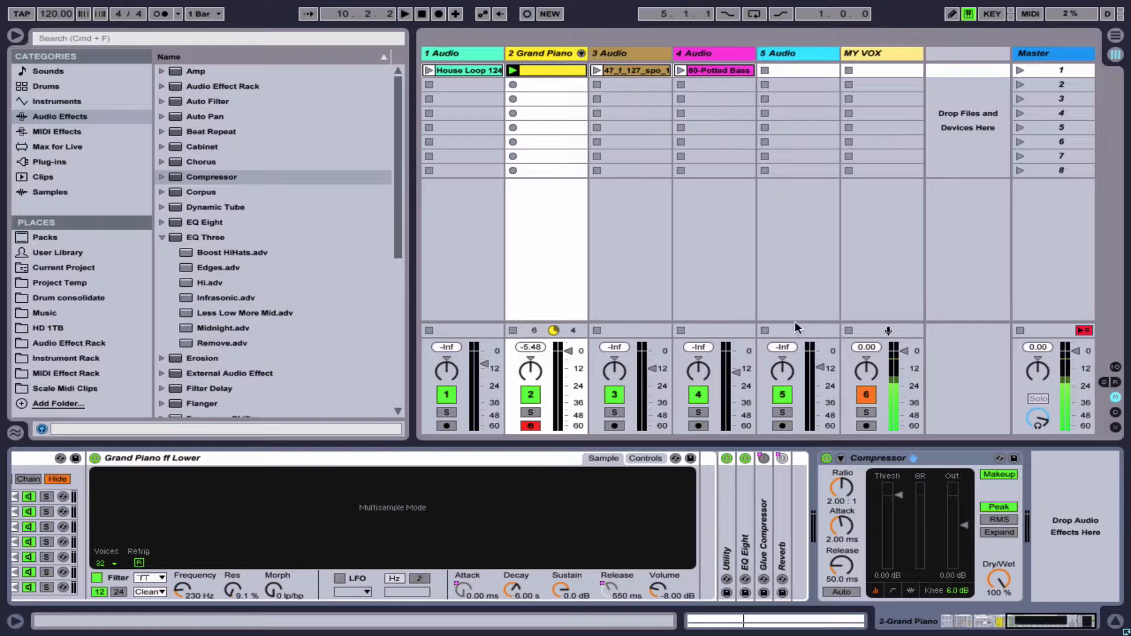
Step: Show the mixer's sends and return tracks, and view the devices on the A Reverb and B Simple Delay returns
{"action": "left_click", "coordinate": [1106, 384]}
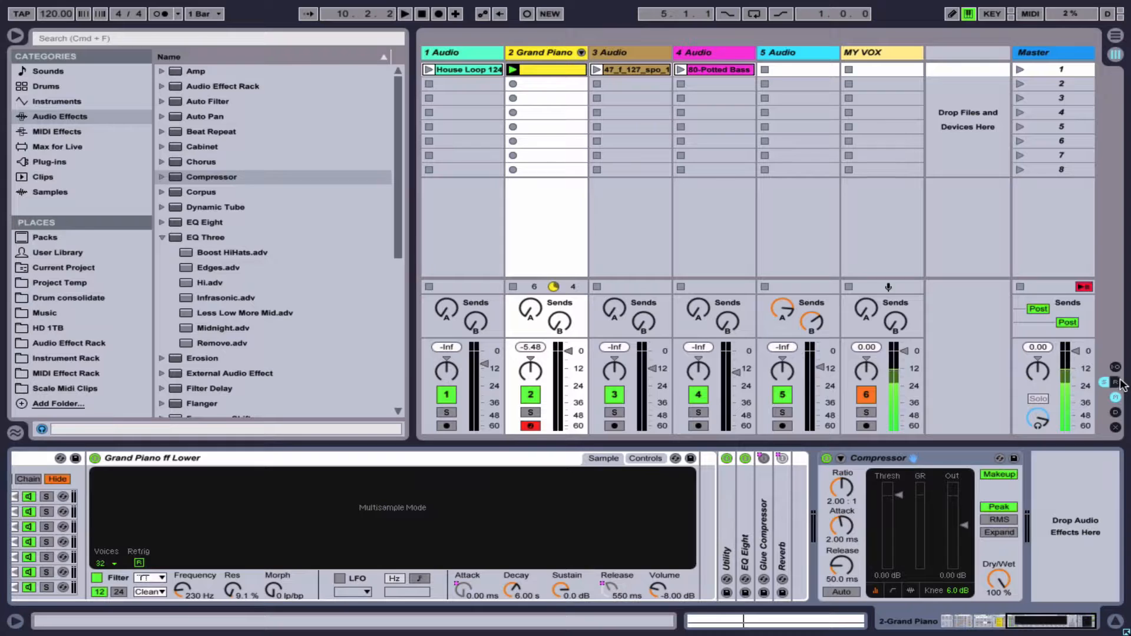
{"action": "left_click", "coordinate": [1116, 383]}
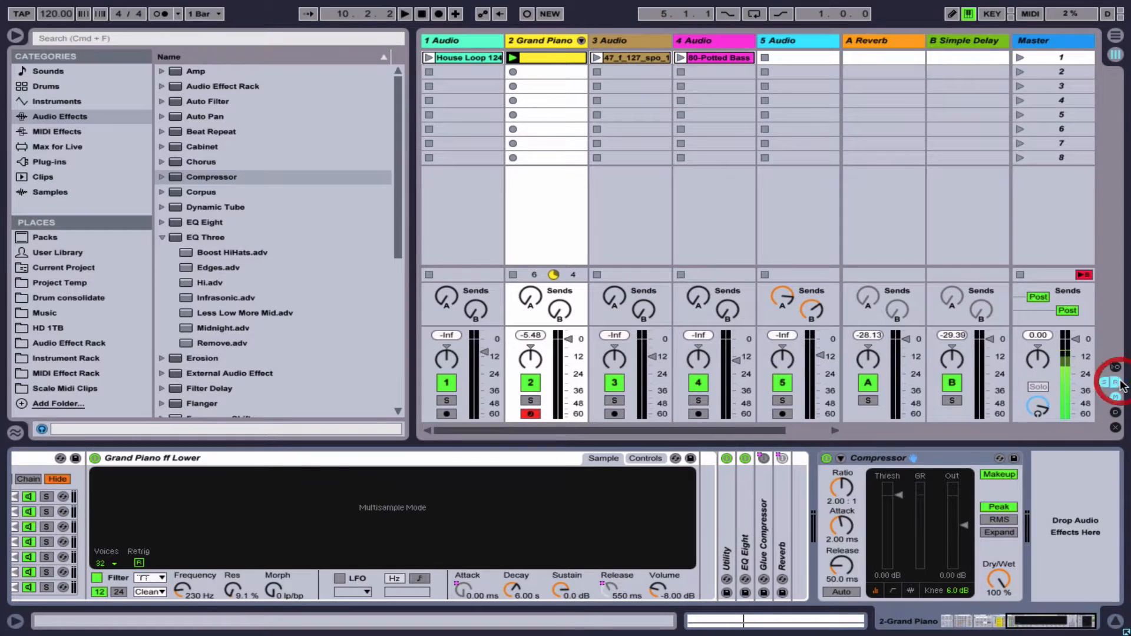
{"action": "left_click", "coordinate": [876, 37]}
{"action": "left_click", "coordinate": [956, 40]}
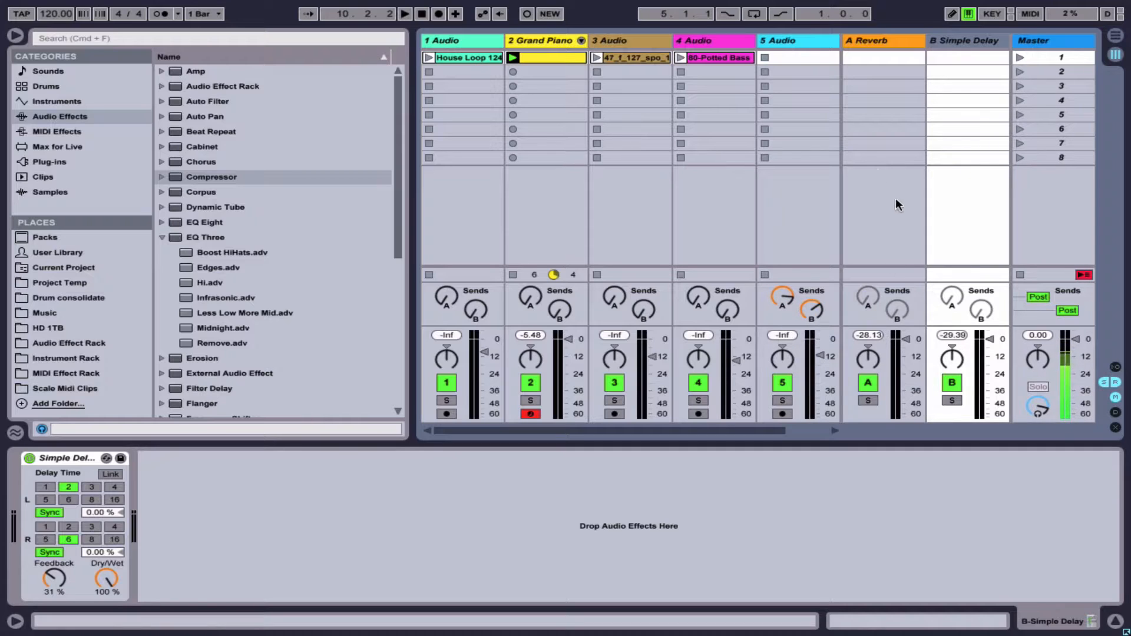
Step: Copy the 2 MY VOX clip starting at bar 9 from 5 Audio's arrangement into the track's first Session View clip slot
{"action": "left_click", "coordinate": [790, 40]}
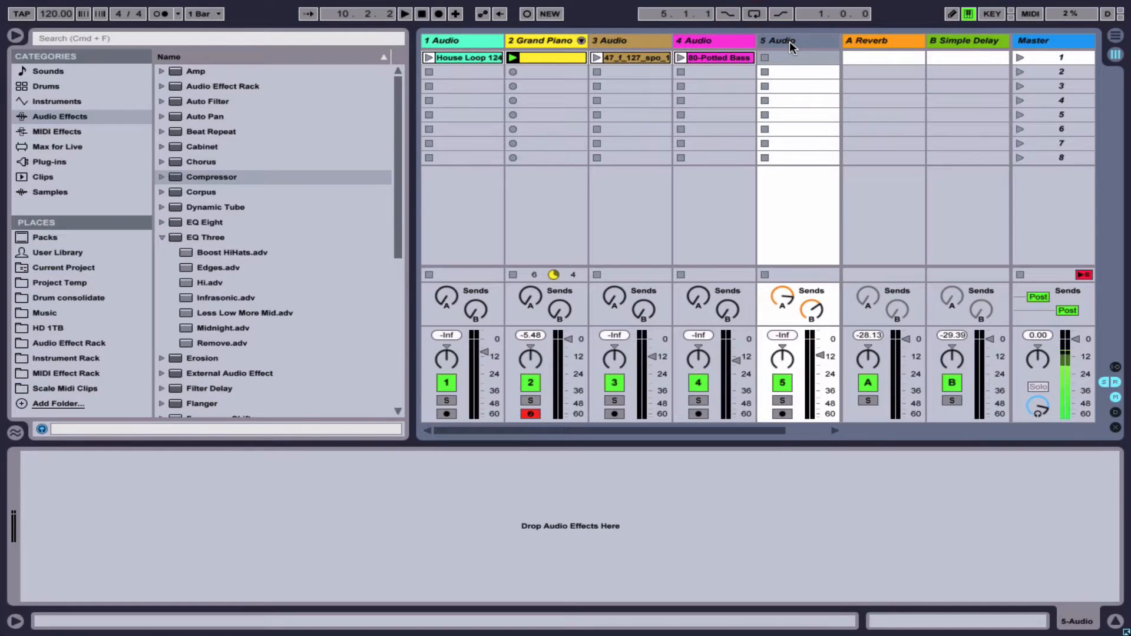
{"action": "key", "text": "Tab"}
{"action": "scroll", "coordinate": [610, 212], "scroll_direction": "down", "scroll_amount": 10}
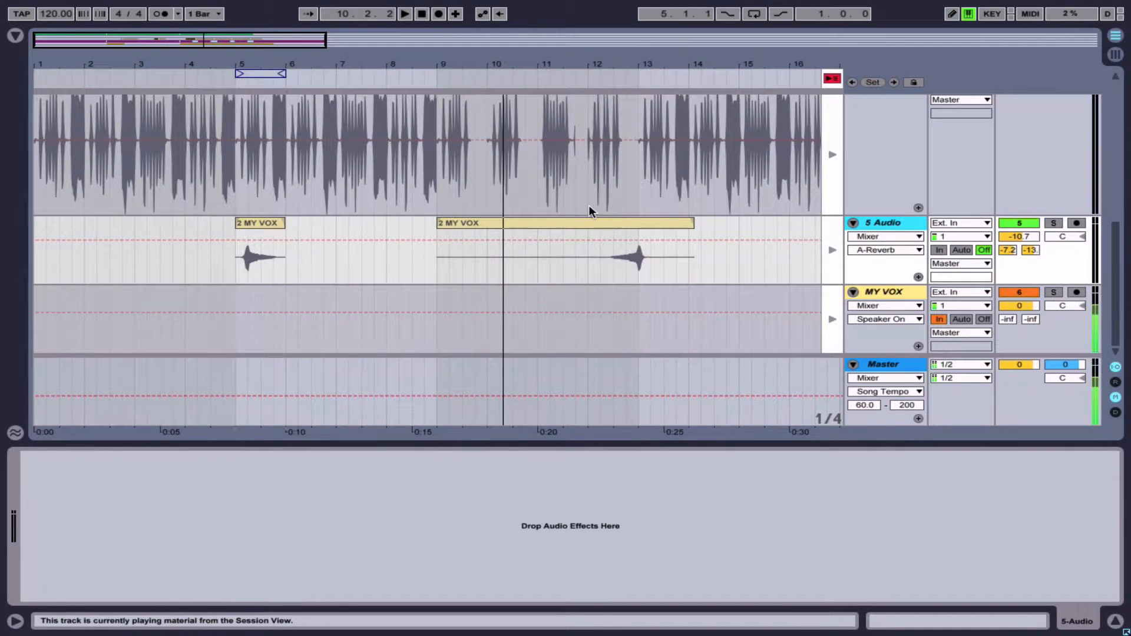
{"action": "left_click", "coordinate": [556, 223]}
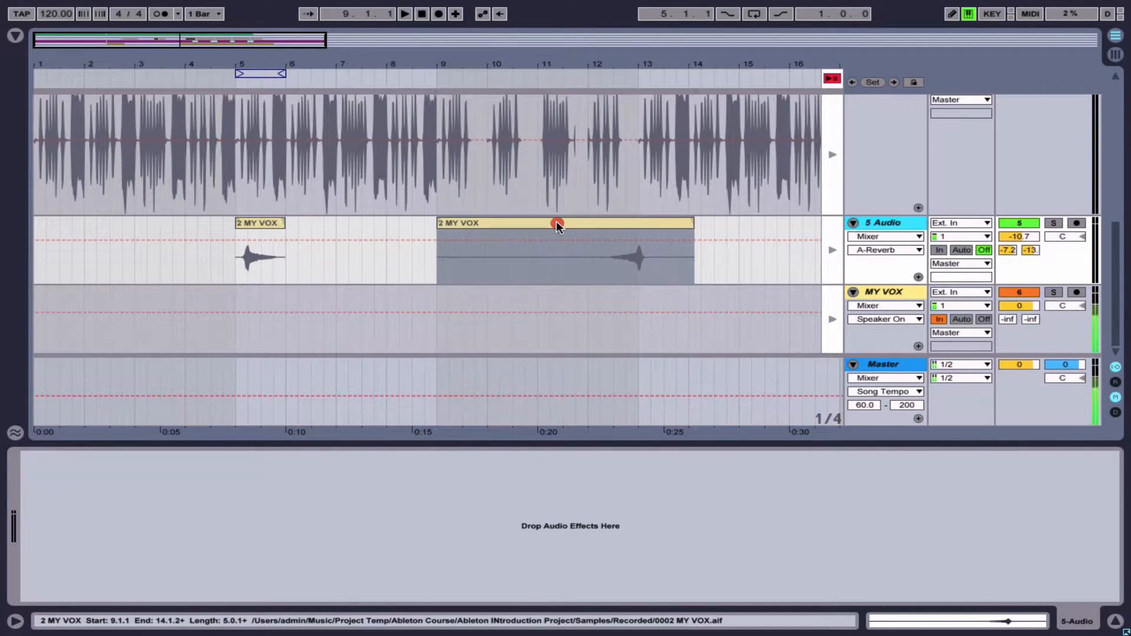
{"action": "key", "text": "Tab"}
{"action": "left_click_drag", "start_coordinate": [557, 224], "coordinate": [730, 55]}
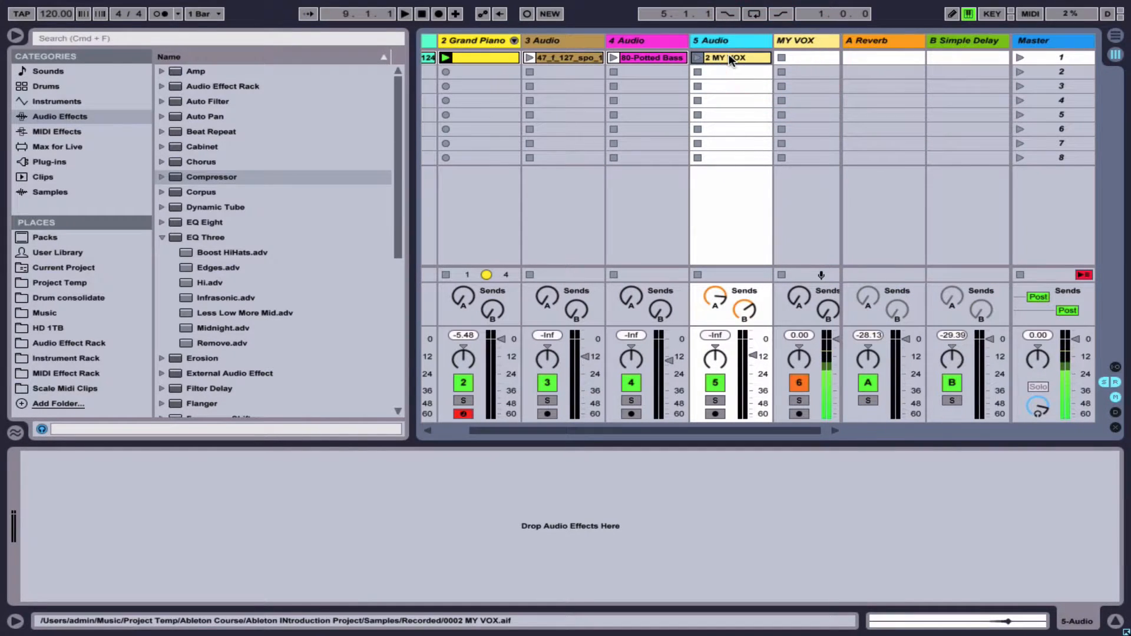
Step: Compare 5 Audio's A-Reverb send in the Arrangement and Session views, and try turning it down
{"action": "key", "text": "Tab"}
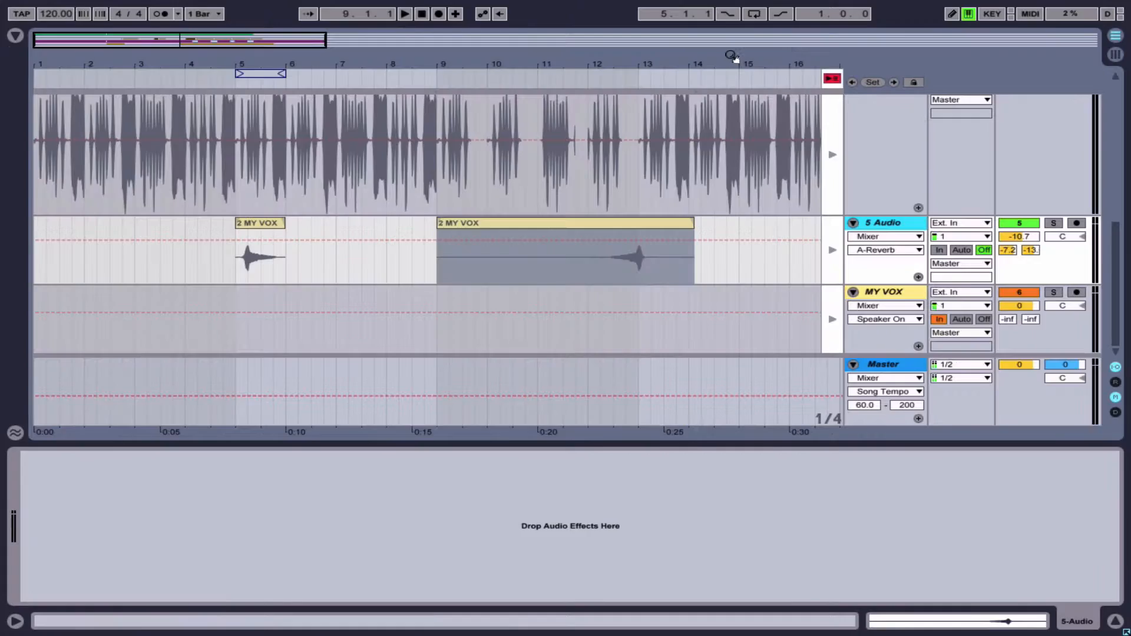
{"action": "key", "text": "Tab"}
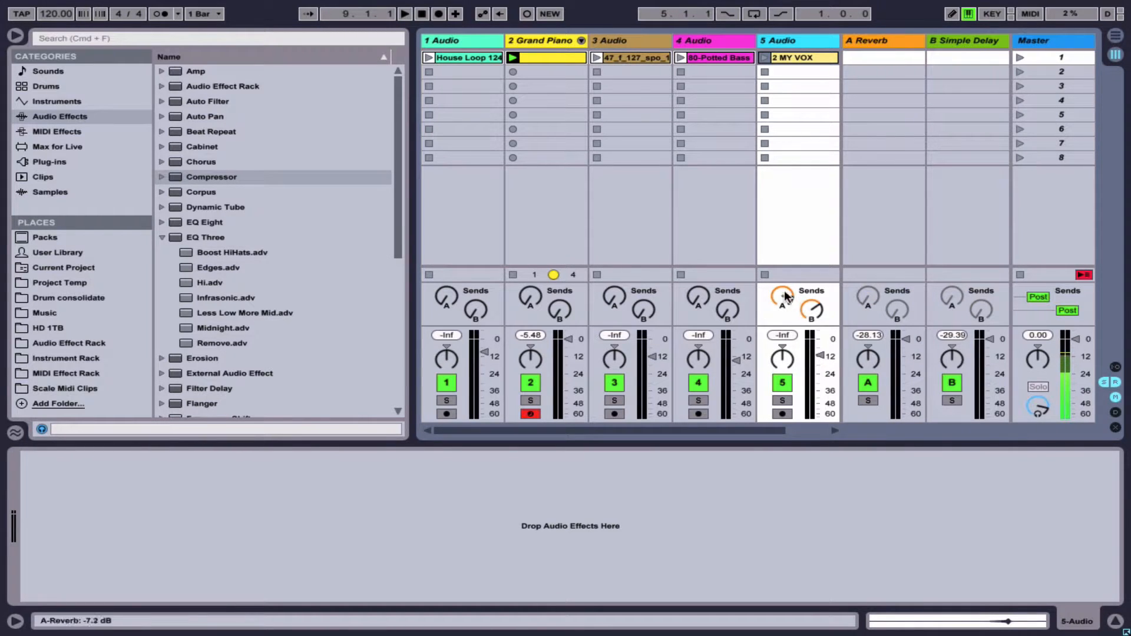
{"action": "key", "text": "Tab"}
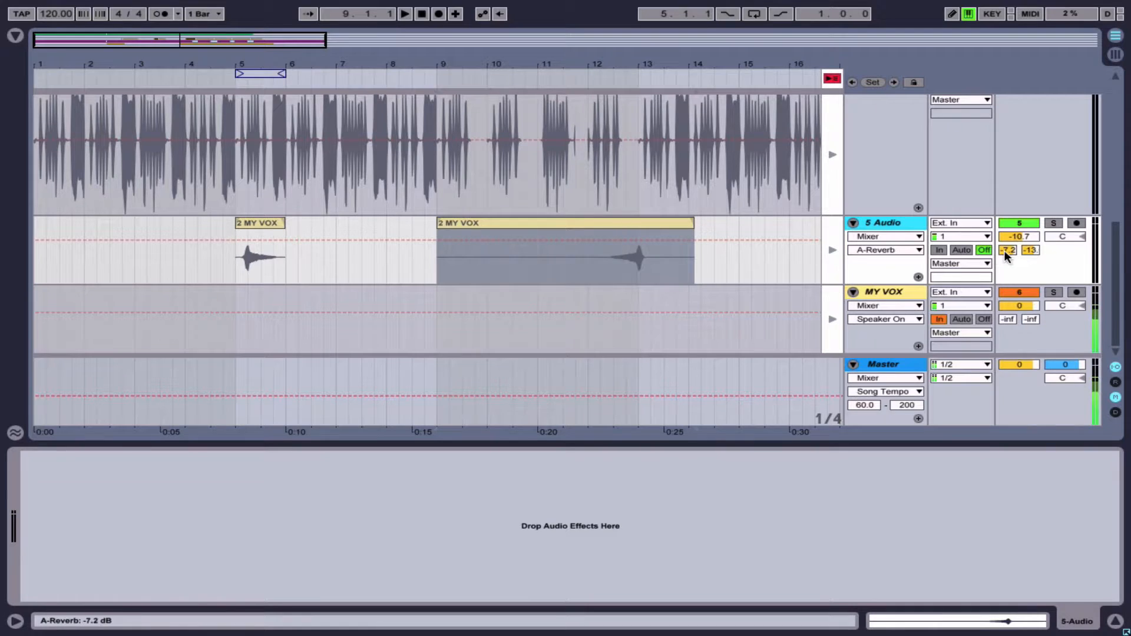
{"action": "key", "text": "Tab"}
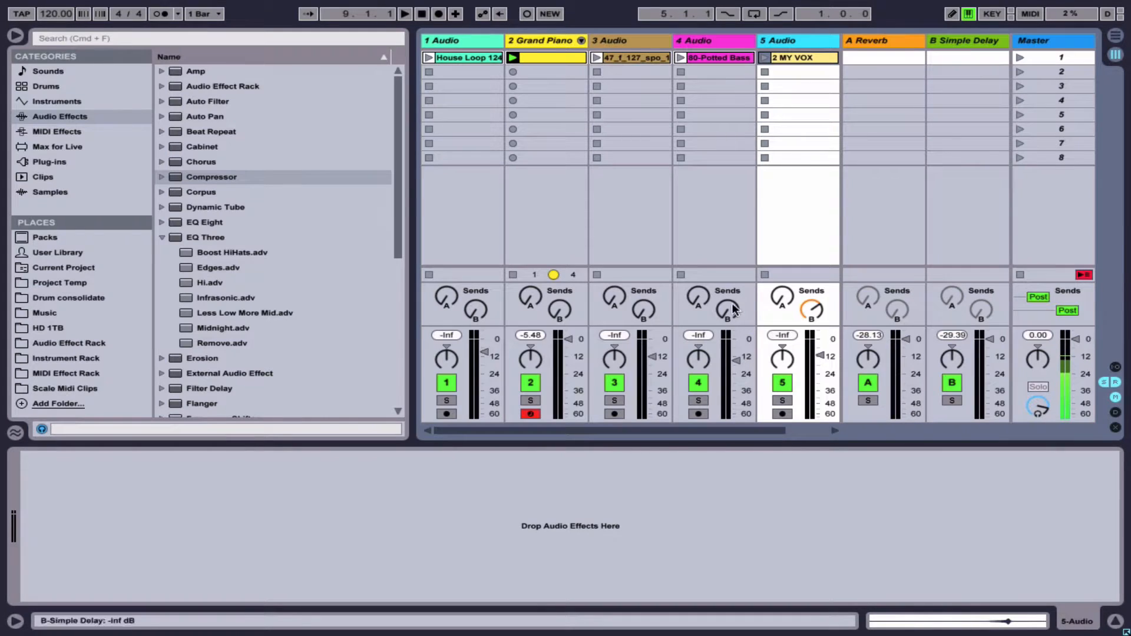
{"action": "left_click_drag", "start_coordinate": [782, 298], "coordinate": [776, 313]}
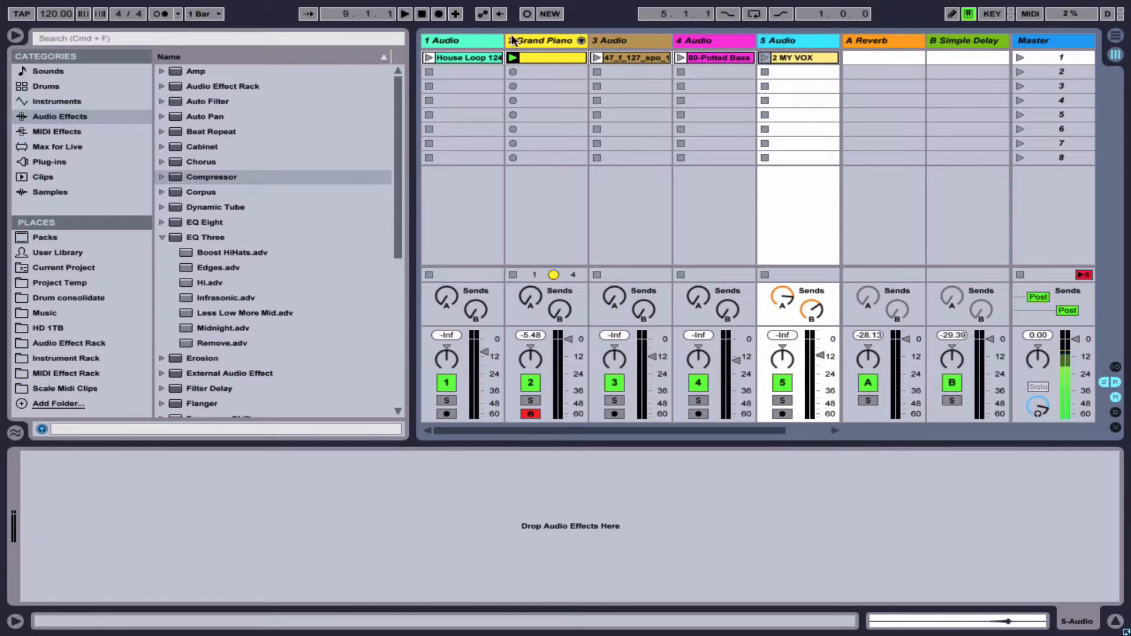
{"action": "left_click", "coordinate": [476, 43]}
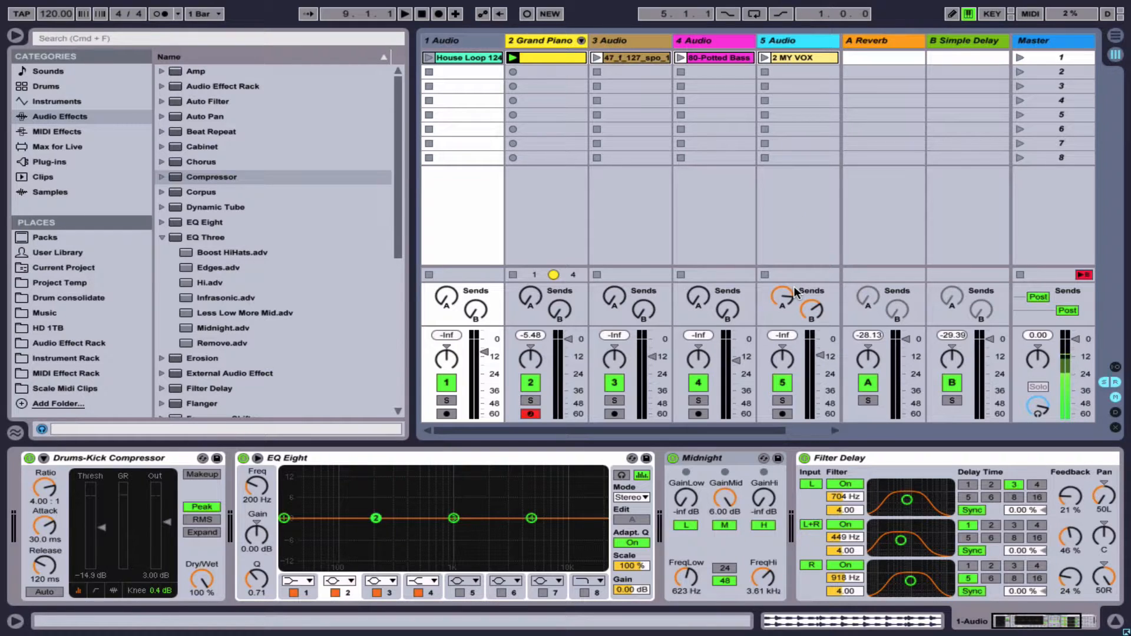
{"action": "left_click", "coordinate": [783, 299]}
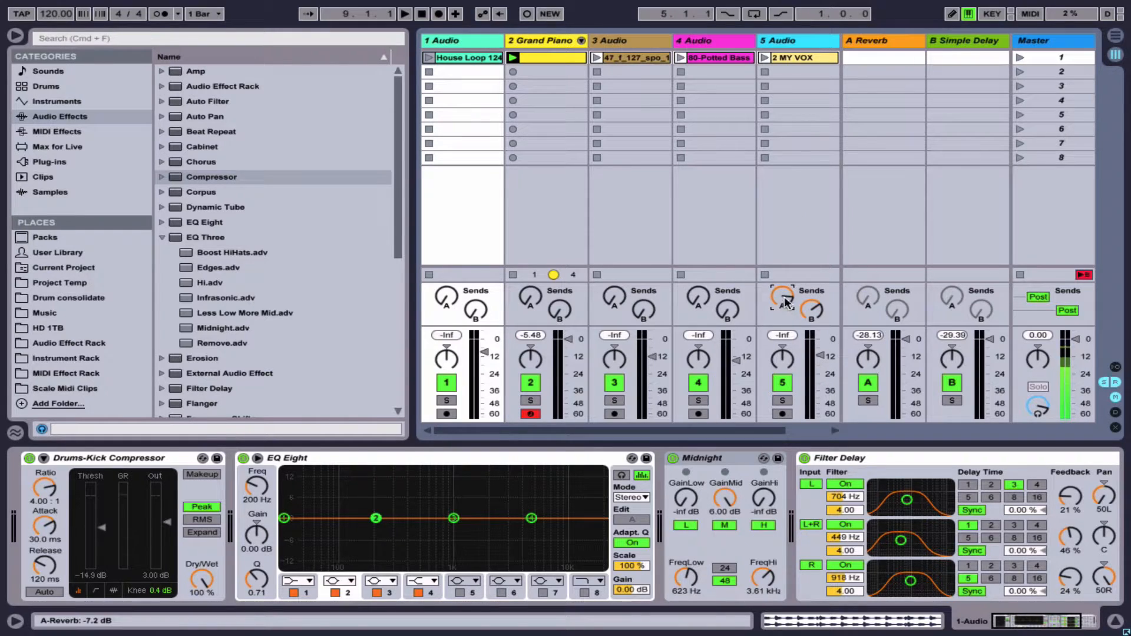
{"action": "double_click", "coordinate": [797, 58]}
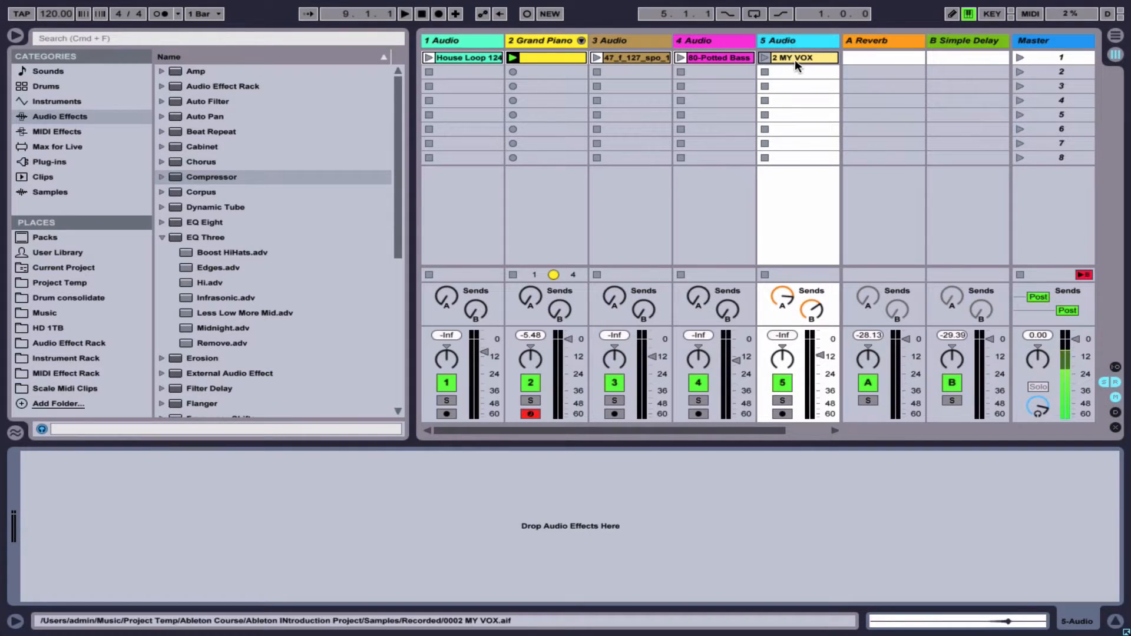
{"action": "left_click", "coordinate": [891, 41]}
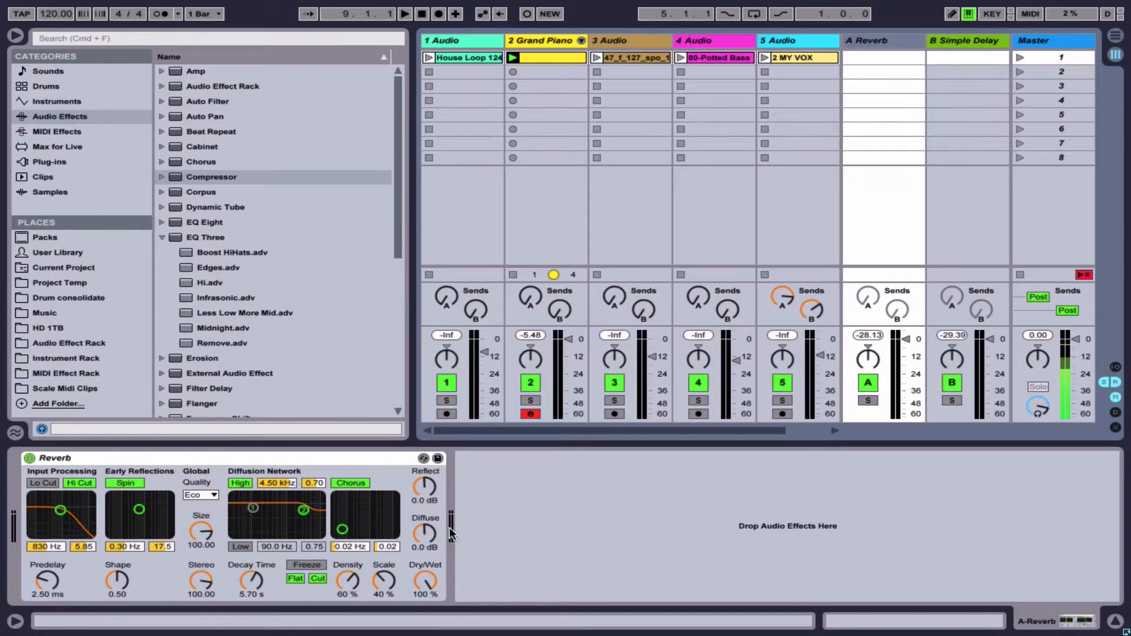
Step: Turn both of 5 Audio's sends fully down and loop the 2 MY VOX clip from 4.2.1 to 5.4.1
{"action": "left_click_drag", "start_coordinate": [784, 305], "coordinate": [784, 332]}
{"action": "left_click", "coordinate": [812, 310]}
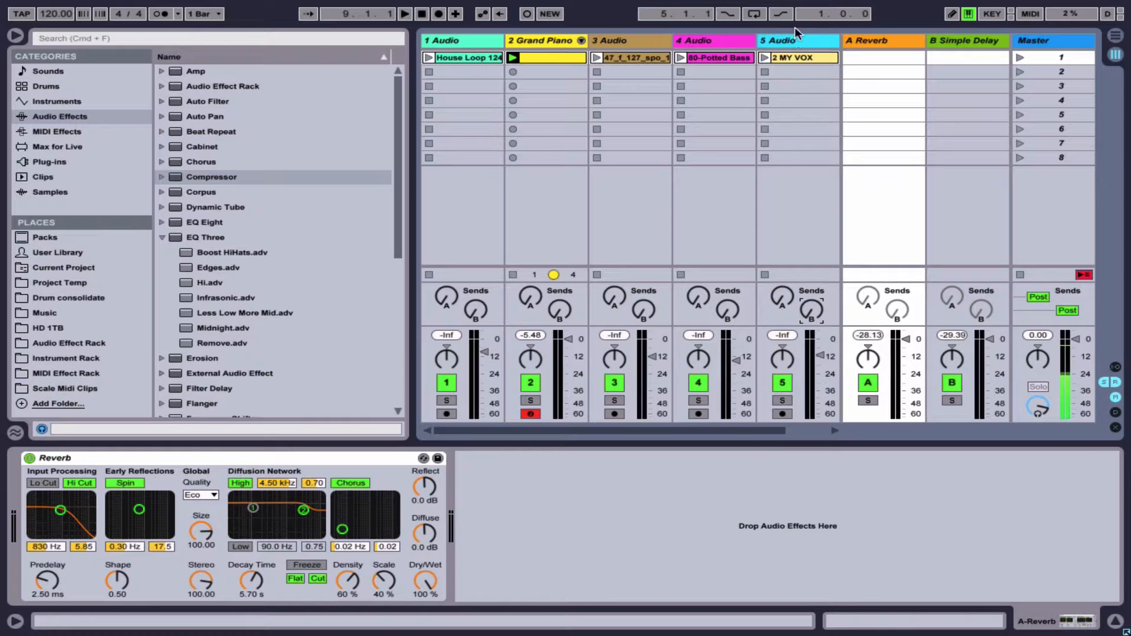
{"action": "double_click", "coordinate": [800, 58]}
{"action": "left_click_drag", "start_coordinate": [814, 441], "coordinate": [1060, 454]}
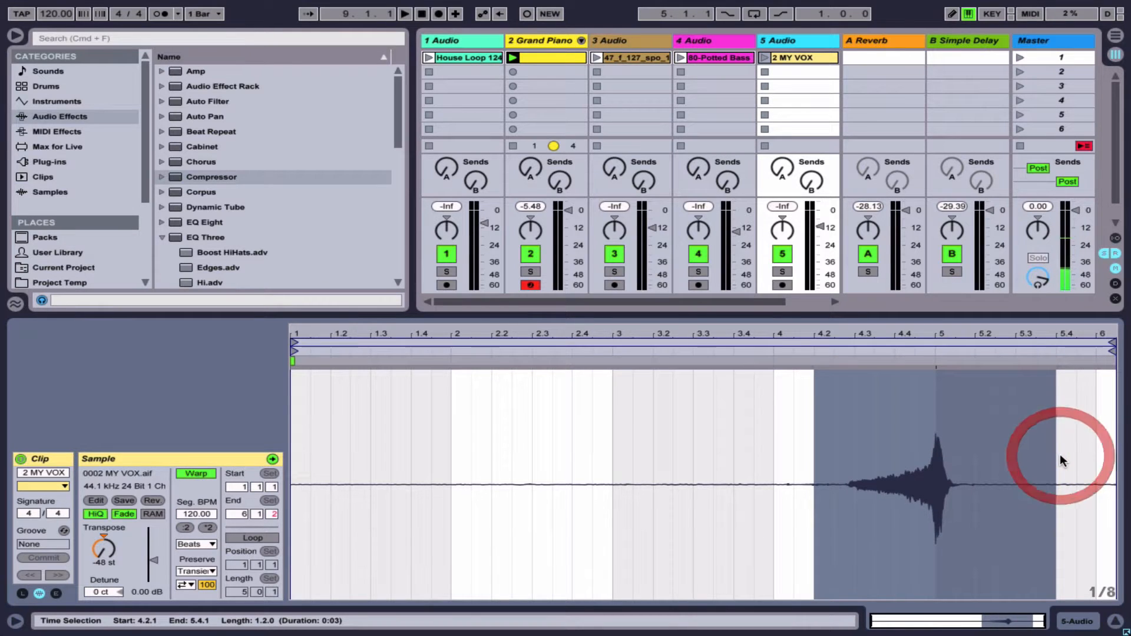
{"action": "key", "text": "super+l"}
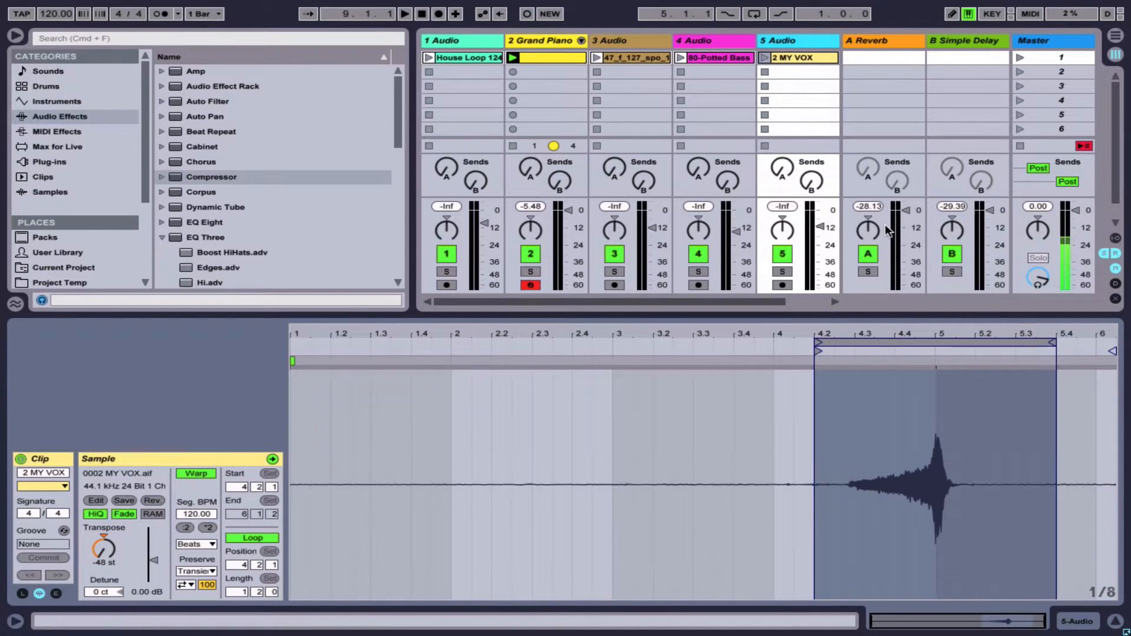
Step: Stop the Grand Piano clip and play 2 MY VOX, raising 5 Audio's A-Reverb send to 0.0 dB and returning it to -inf
{"action": "left_click", "coordinate": [514, 146]}
{"action": "left_click", "coordinate": [765, 58]}
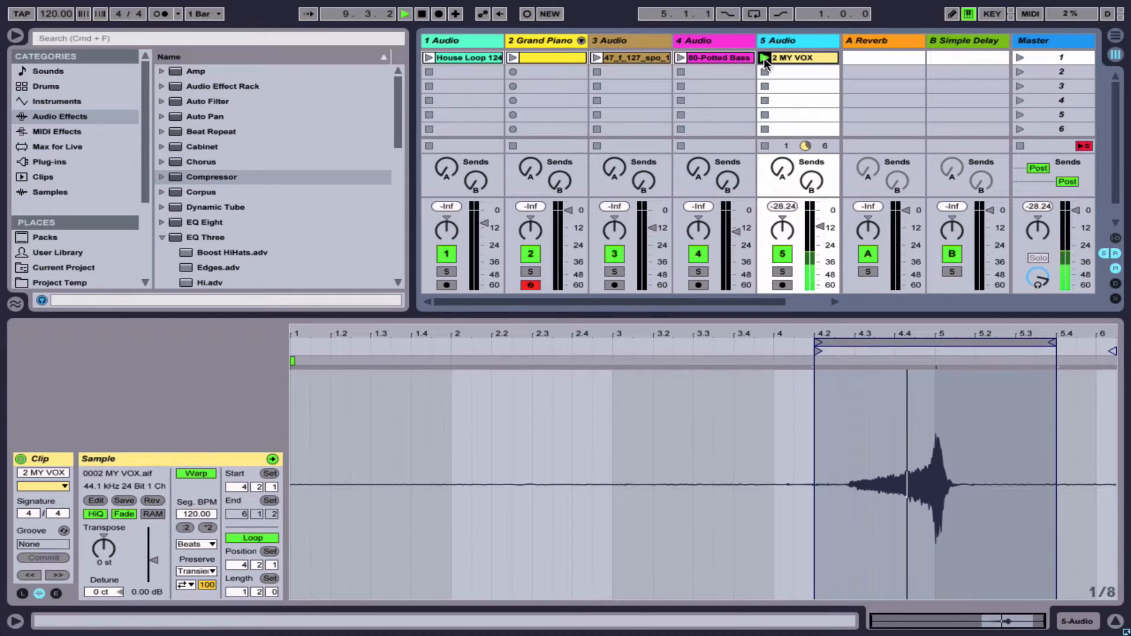
{"action": "left_click", "coordinate": [782, 168]}
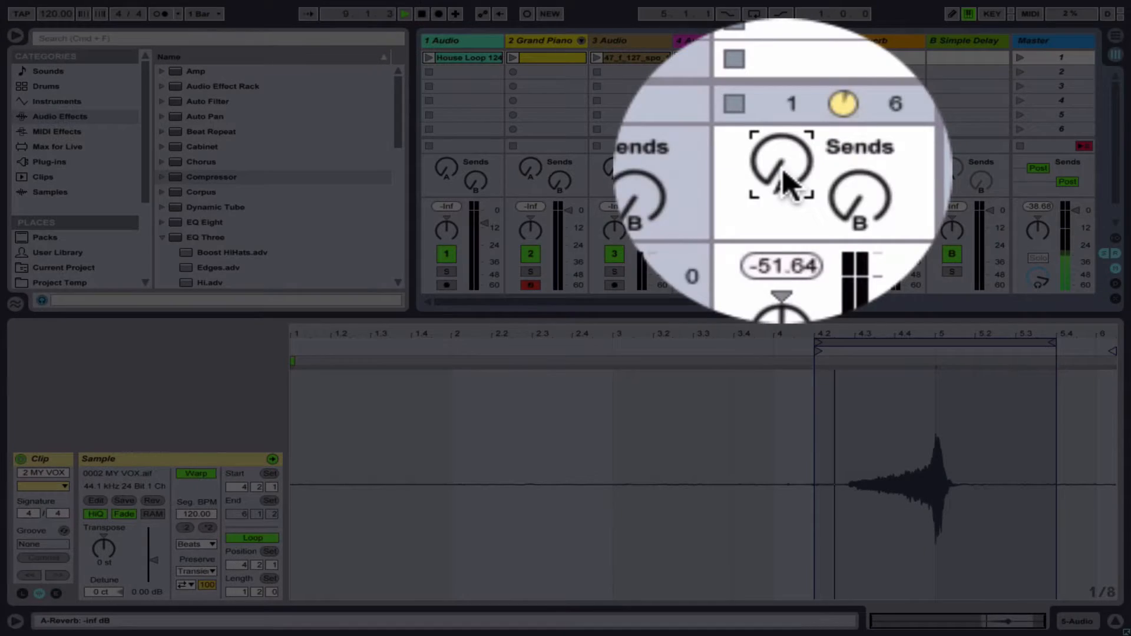
{"action": "left_click_drag", "start_coordinate": [783, 169], "coordinate": [783, 118]}
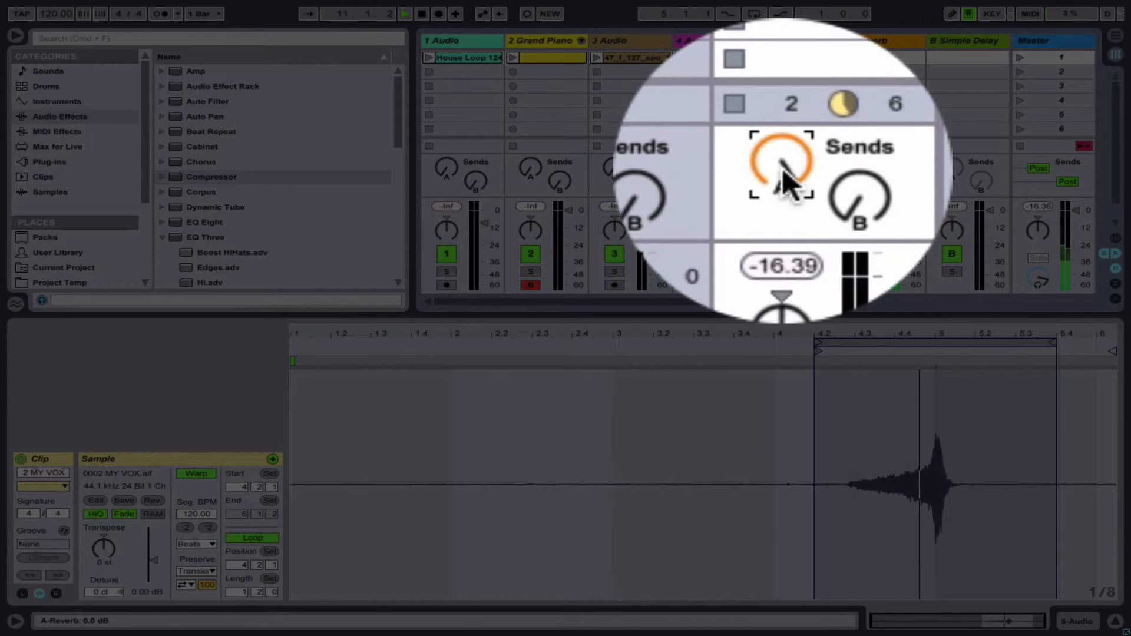
{"action": "left_click_drag", "start_coordinate": [783, 157], "coordinate": [783, 174]}
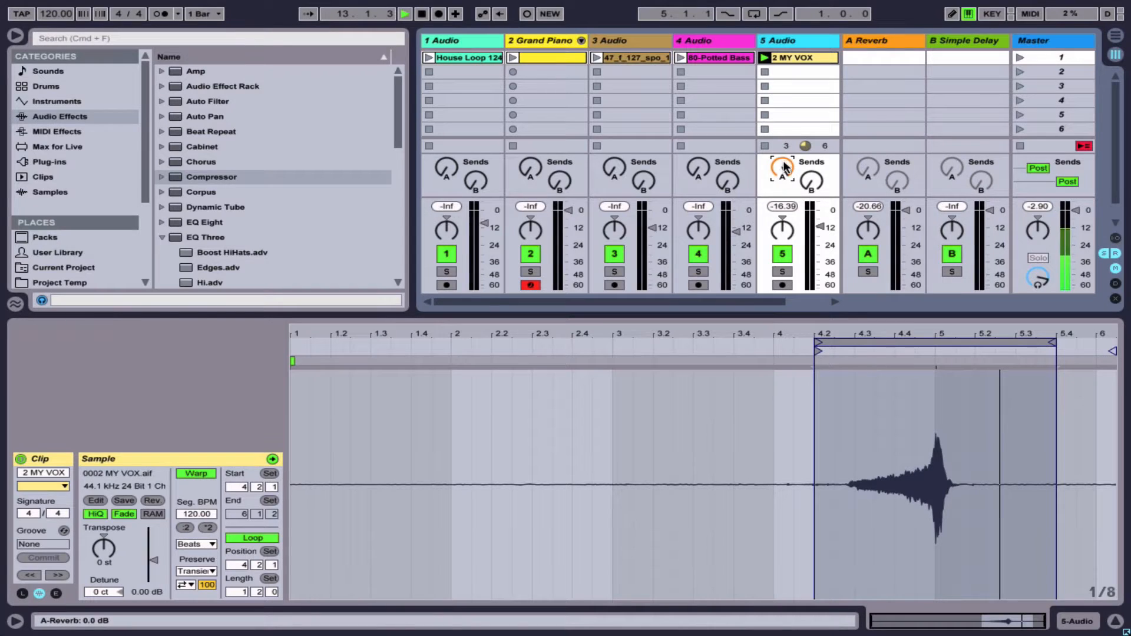
{"action": "left_click_drag", "start_coordinate": [778, 172], "coordinate": [778, 242]}
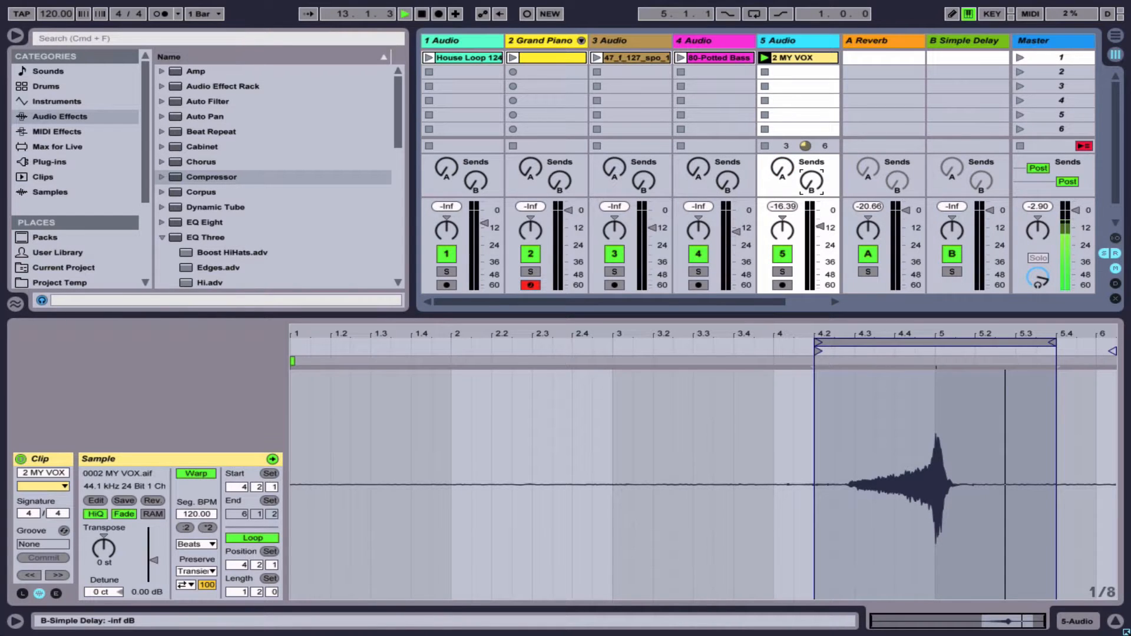
Step: Audition the 2 MY VOX clip with the B-Simple Delay send at -32.0 dB and 0.0 dB, and return the send to -inf
{"action": "key", "text": "space"}
{"action": "left_click", "coordinate": [813, 186]}
{"action": "left_click_drag", "start_coordinate": [813, 187], "coordinate": [813, 184]}
{"action": "key", "text": "space"}
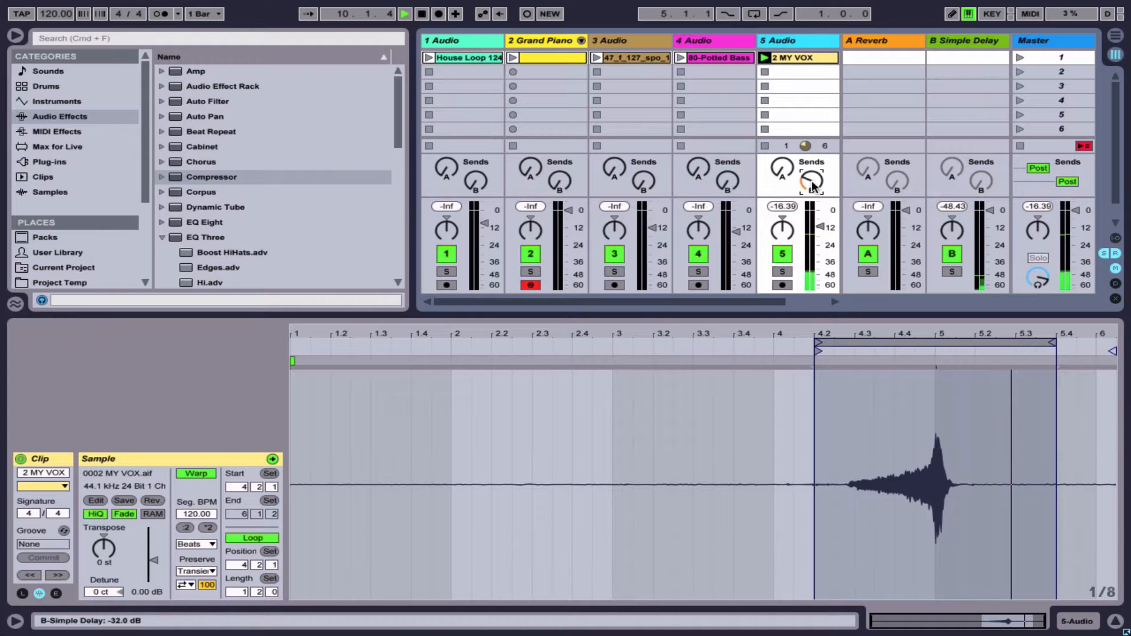
{"action": "key", "text": "space"}
{"action": "left_click_drag", "start_coordinate": [812, 180], "coordinate": [812, 163]}
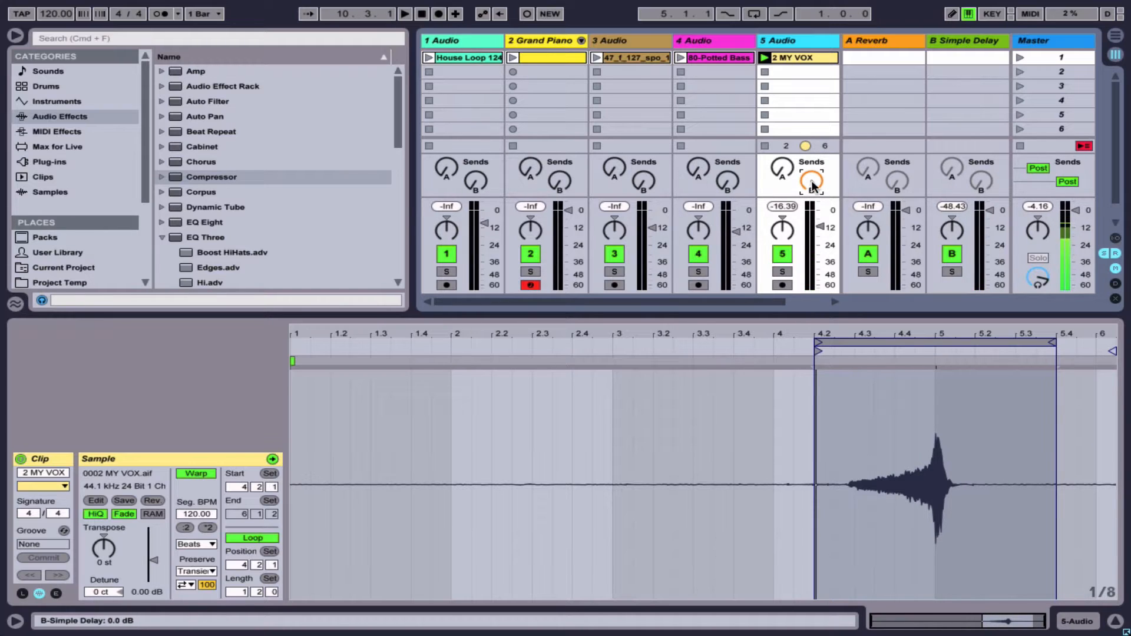
{"action": "key", "text": "space"}
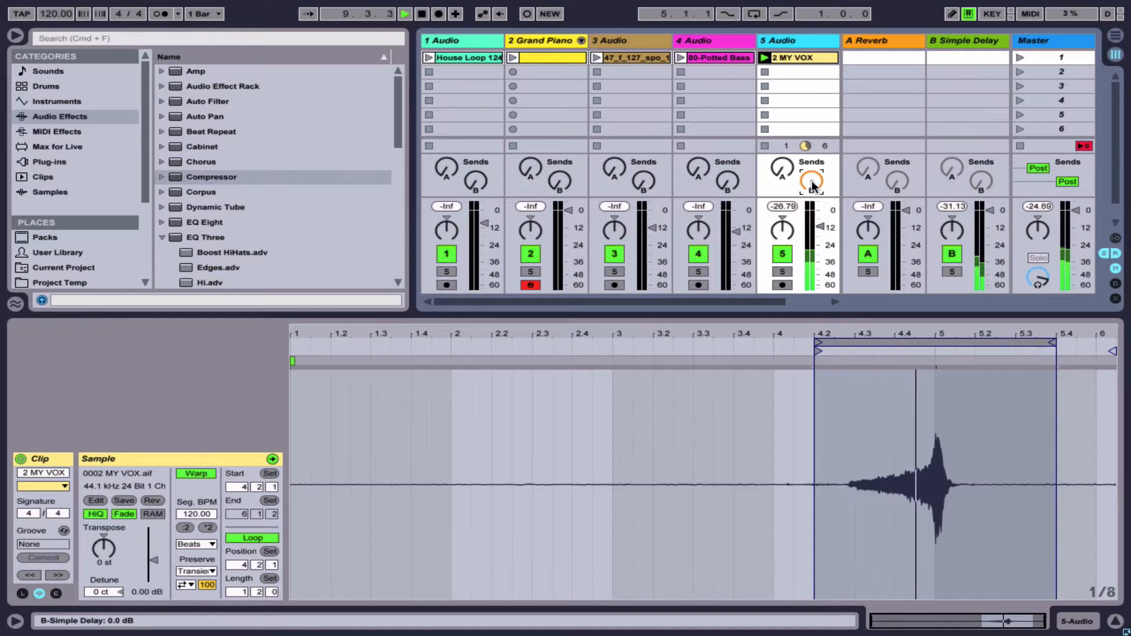
{"action": "key", "text": "space"}
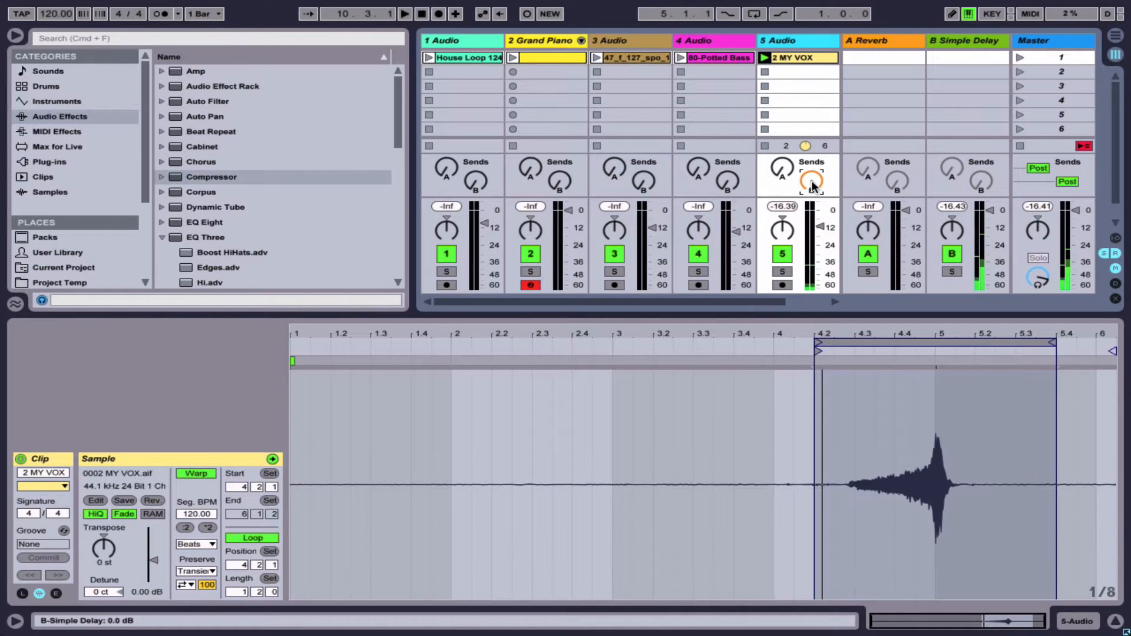
{"action": "left_click_drag", "start_coordinate": [811, 181], "coordinate": [812, 247]}
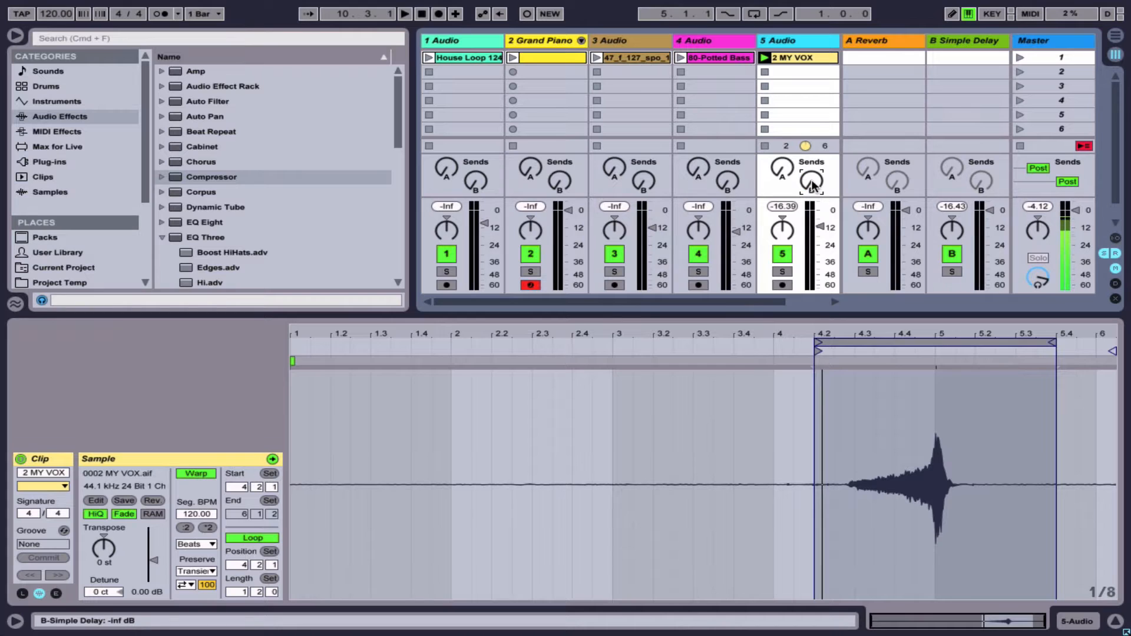
Step: Switch the detail view from the 2 MY VOX clip to the 5 Audio track's device chain
{"action": "left_click", "coordinate": [804, 58]}
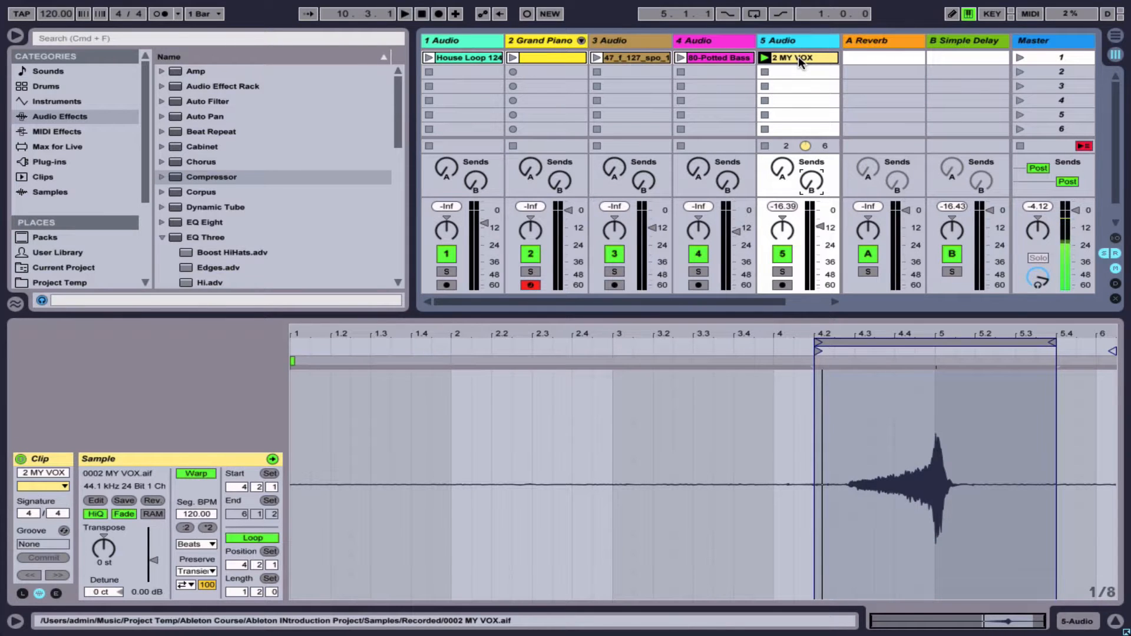
{"action": "left_click", "coordinate": [800, 39]}
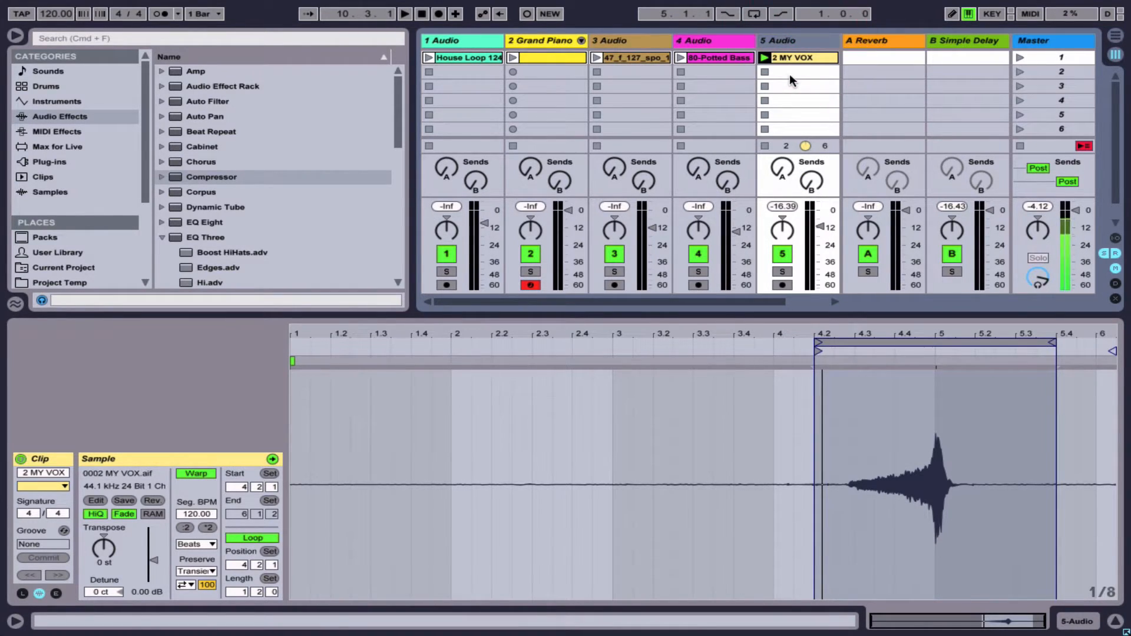
{"action": "key", "text": "shift+Tab"}
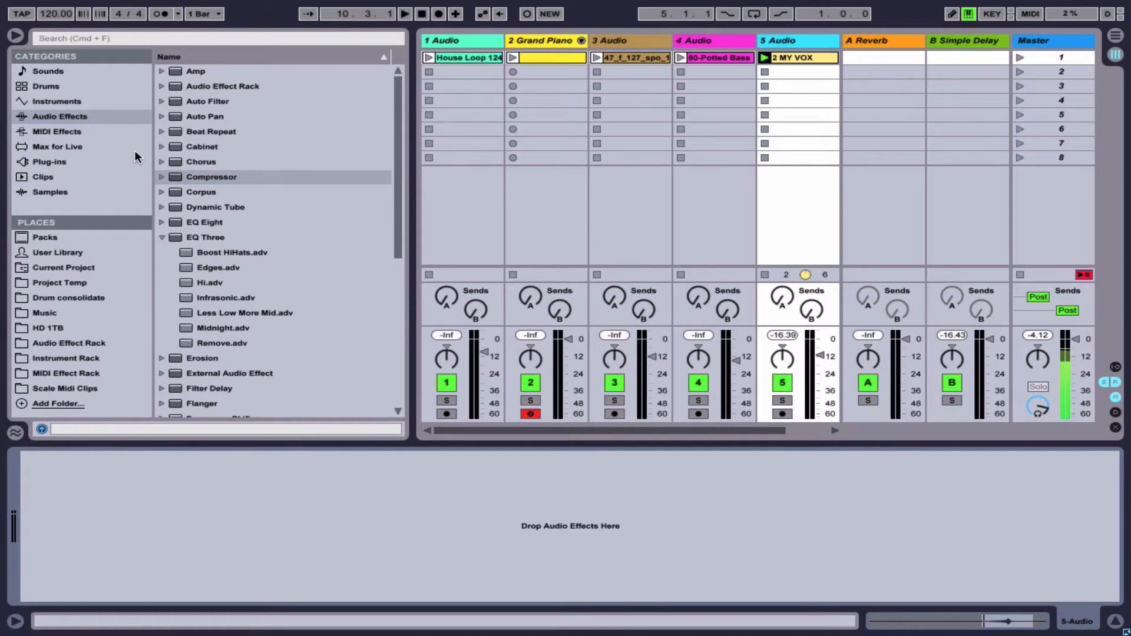
Step: Add the Cathedral hall preset of the Reverb effect to the 5 Audio track
{"action": "scroll", "coordinate": [211, 173], "scroll_direction": "down", "scroll_amount": 7}
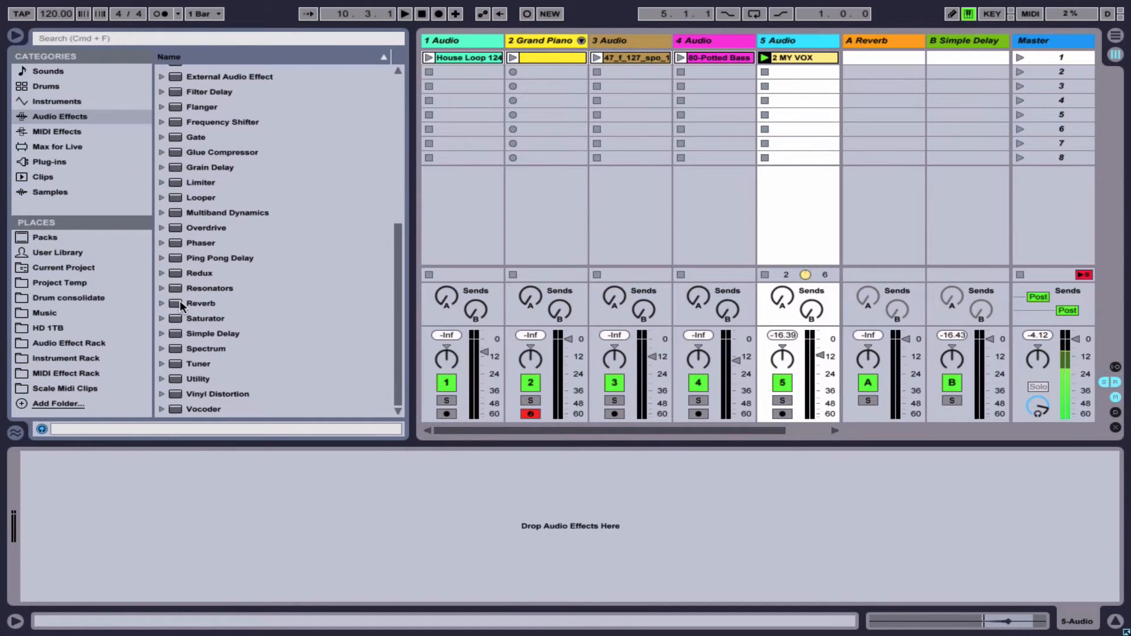
{"action": "left_click_drag", "start_coordinate": [202, 304], "coordinate": [154, 306]}
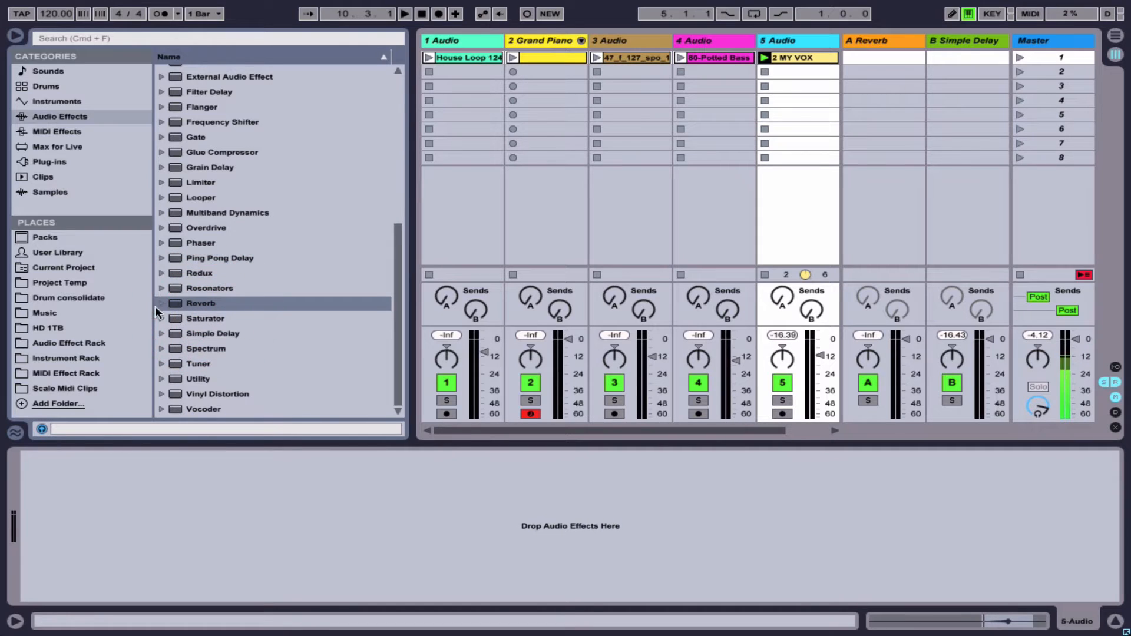
{"action": "left_click", "coordinate": [161, 303]}
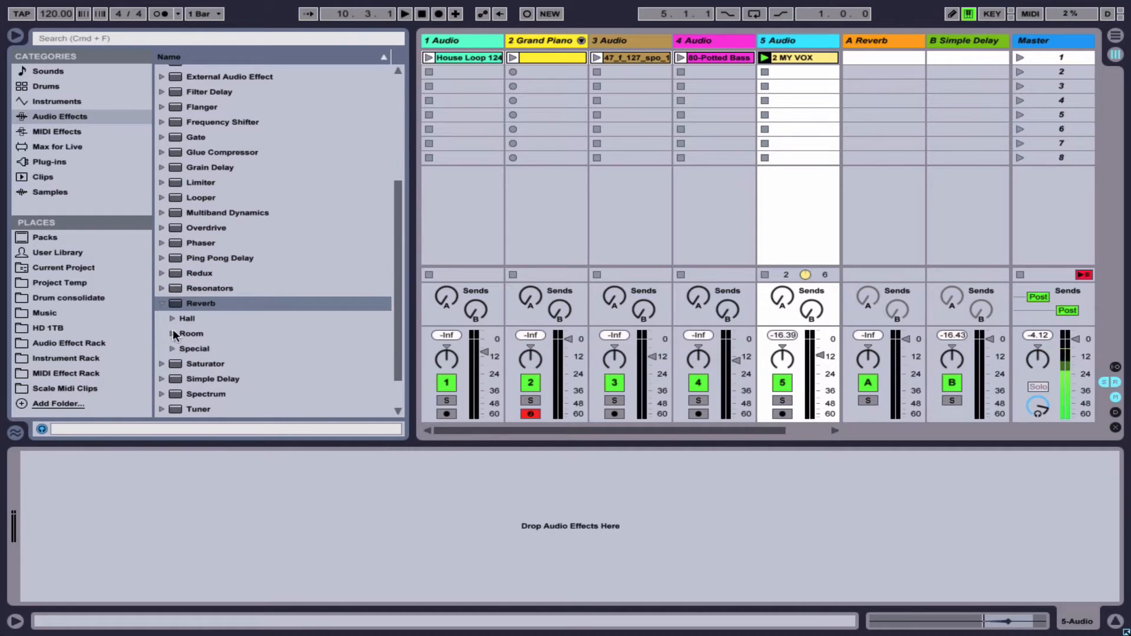
{"action": "left_click", "coordinate": [172, 319]}
{"action": "scroll", "coordinate": [214, 334], "scroll_direction": "down", "scroll_amount": 3}
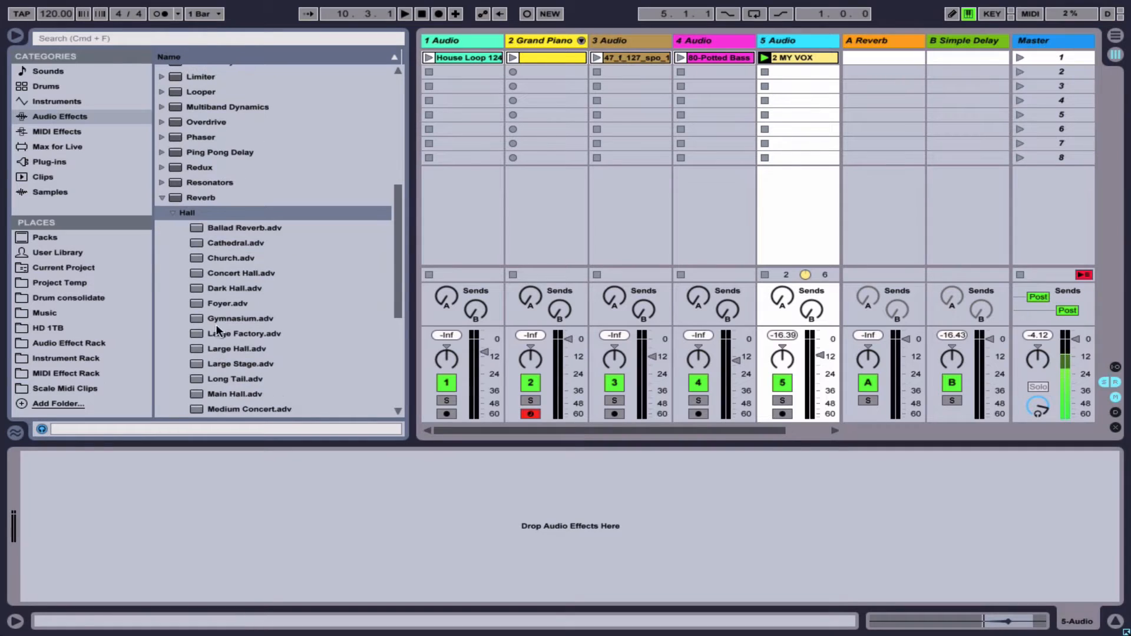
{"action": "left_click_drag", "start_coordinate": [223, 241], "coordinate": [180, 495]}
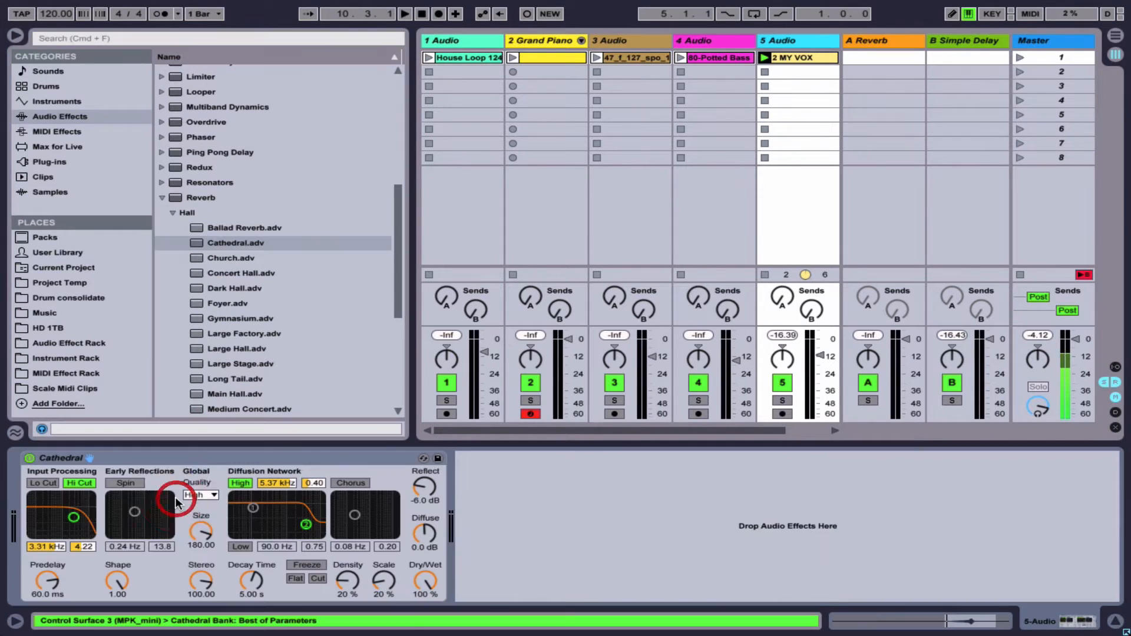
{"action": "left_click", "coordinate": [163, 198]}
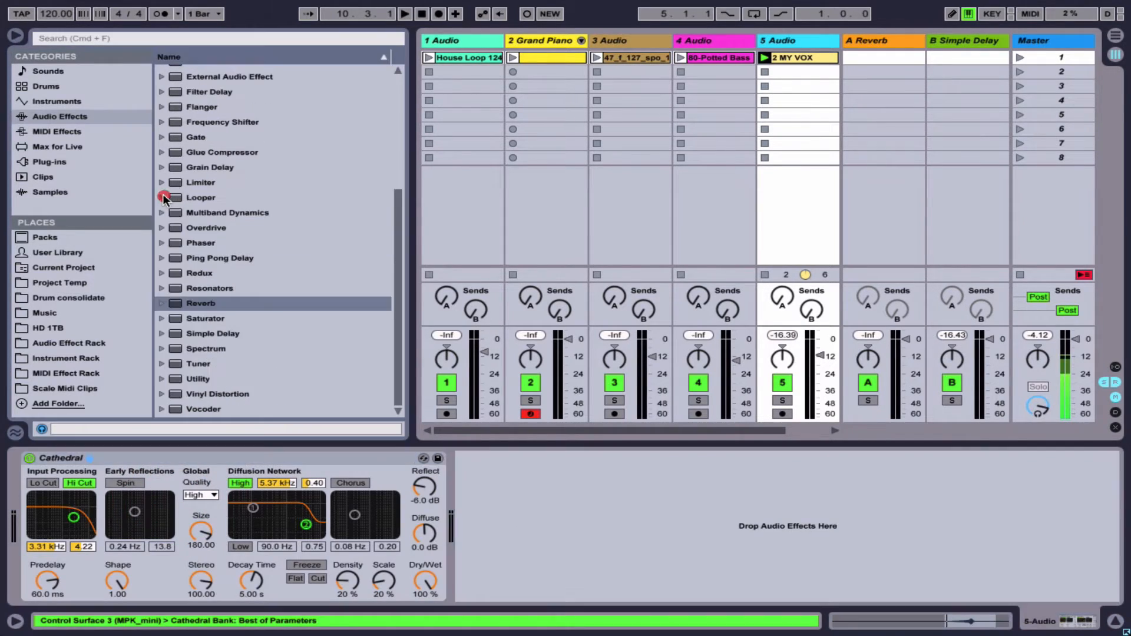
Step: Add a default Simple Delay after the Cathedral reverb on the 5 Audio track
{"action": "left_click", "coordinate": [173, 335]}
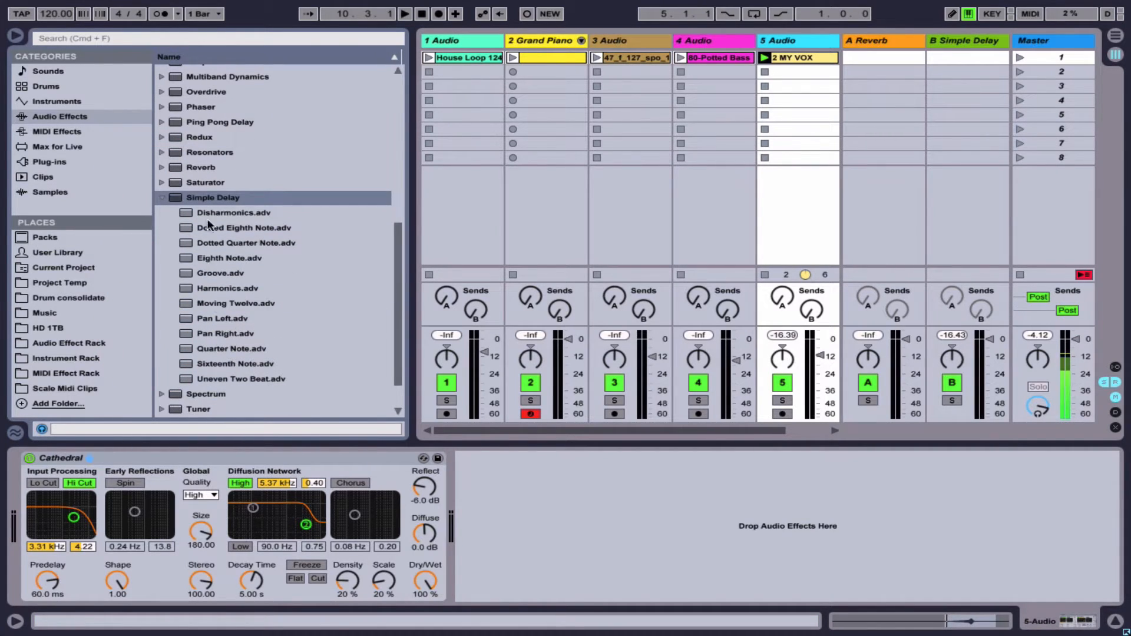
{"action": "left_click_drag", "start_coordinate": [205, 199], "coordinate": [526, 482]}
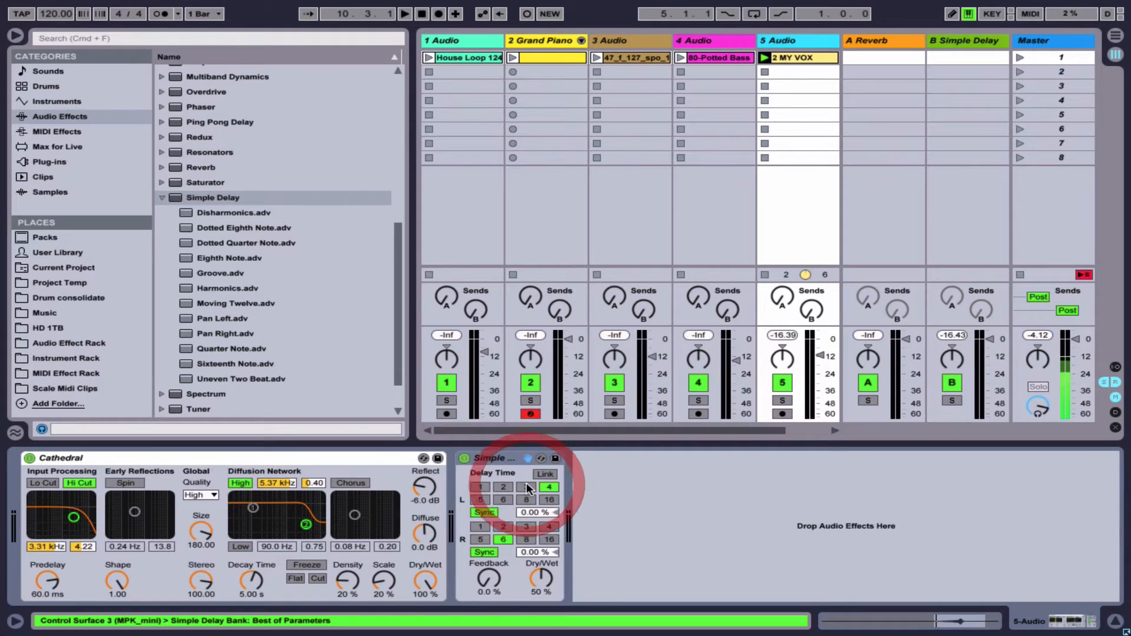
{"action": "left_click", "coordinate": [161, 199]}
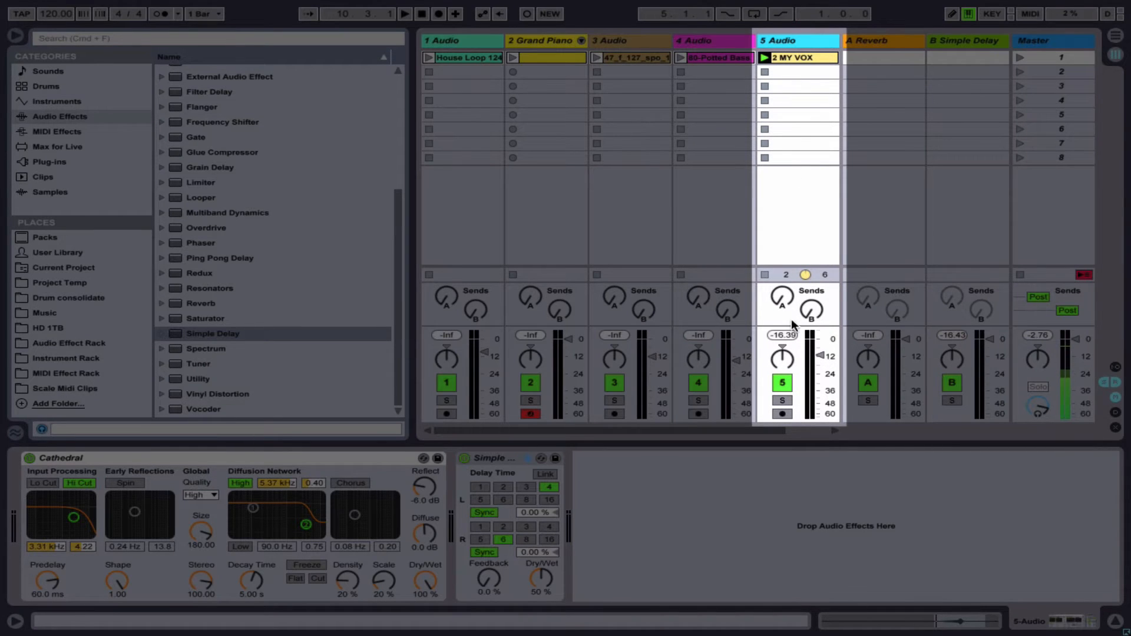
Step: Set the Simple Delay's Dry/Wet to 100 % so both insert effects on 5 Audio are fully wet
{"action": "left_click", "coordinate": [783, 298]}
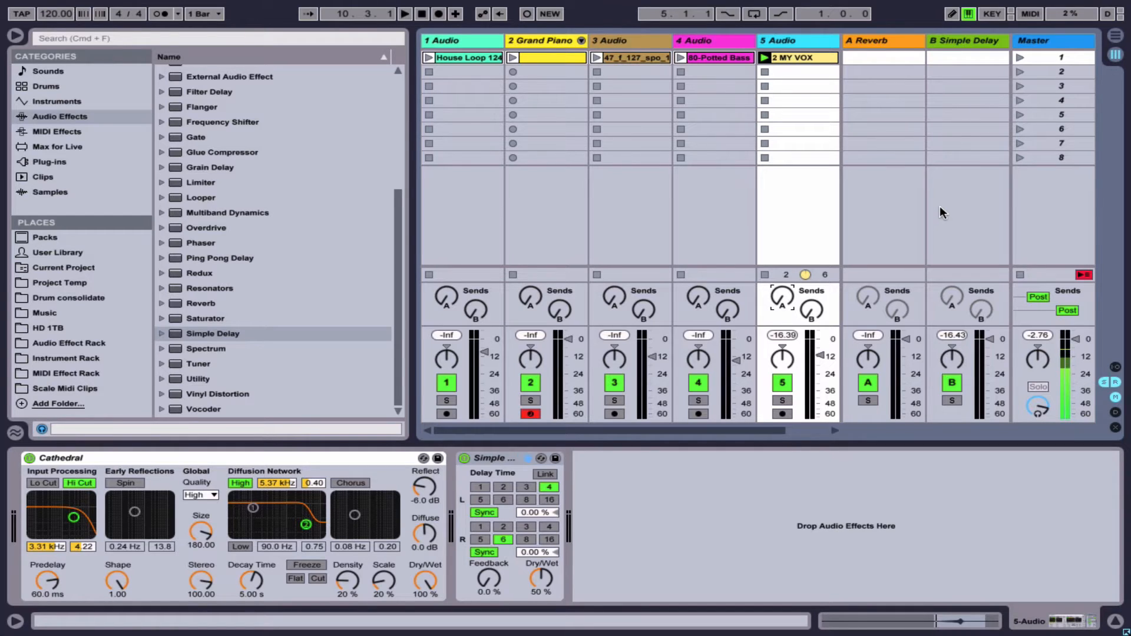
{"action": "left_click", "coordinate": [250, 457]}
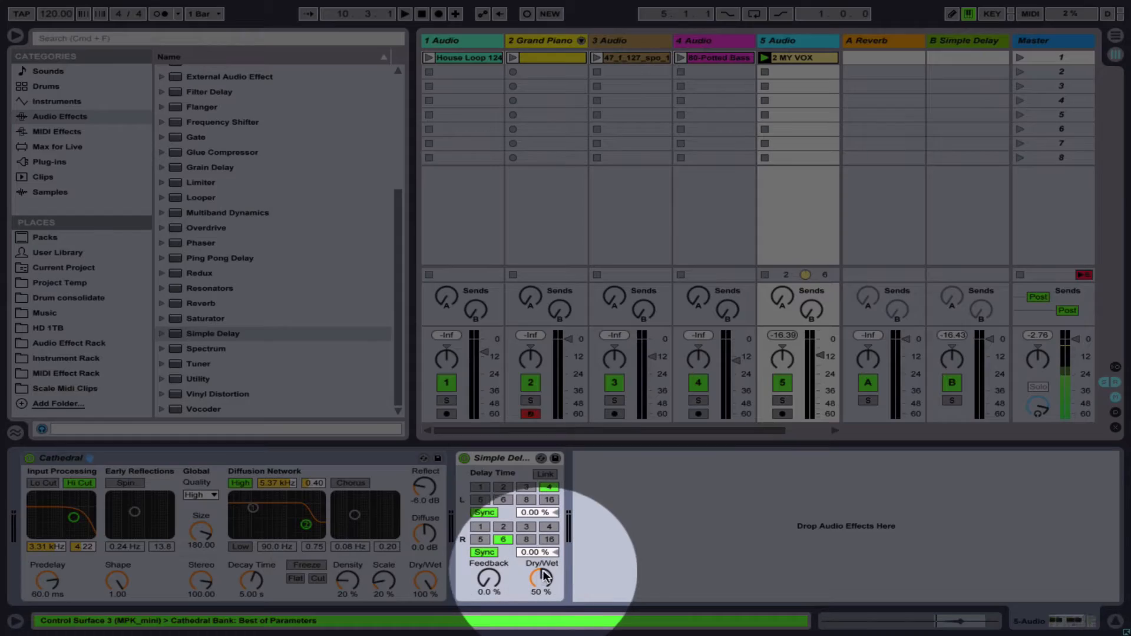
{"action": "left_click", "coordinate": [542, 575]}
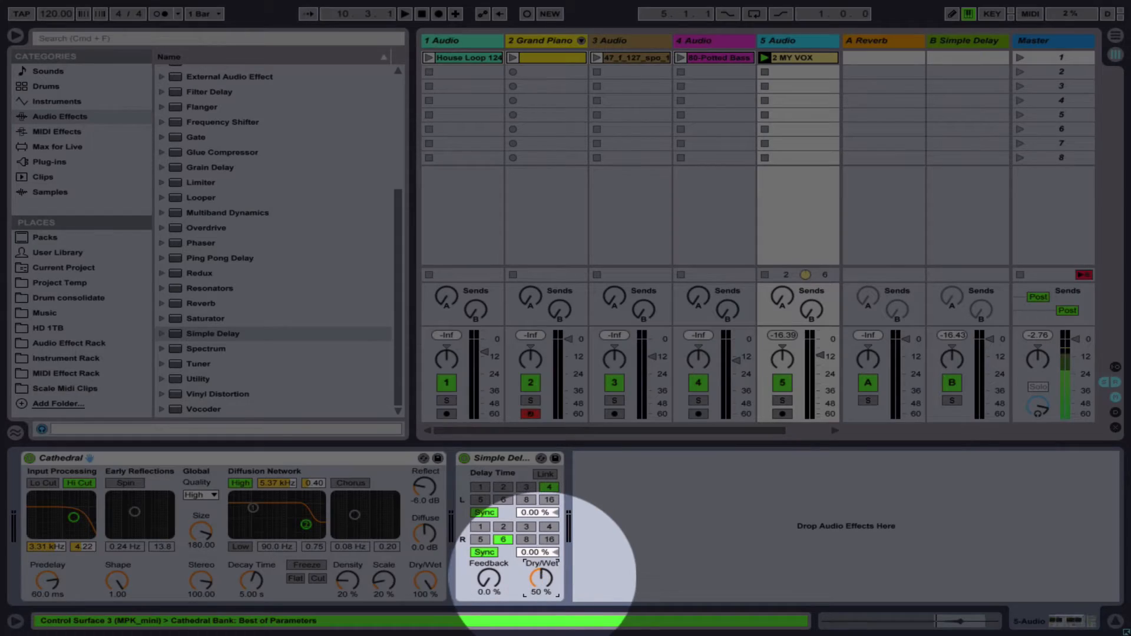
{"action": "left_click_drag", "start_coordinate": [541, 580], "coordinate": [541, 521]}
{"action": "left_click", "coordinate": [426, 581]}
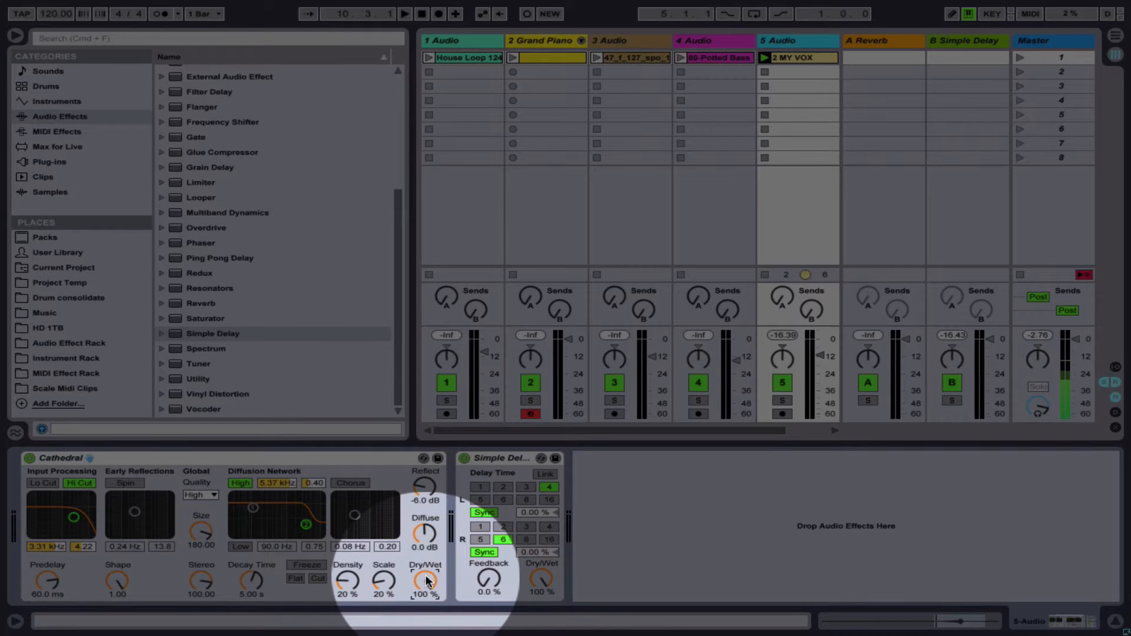
{"action": "left_click", "coordinate": [538, 581]}
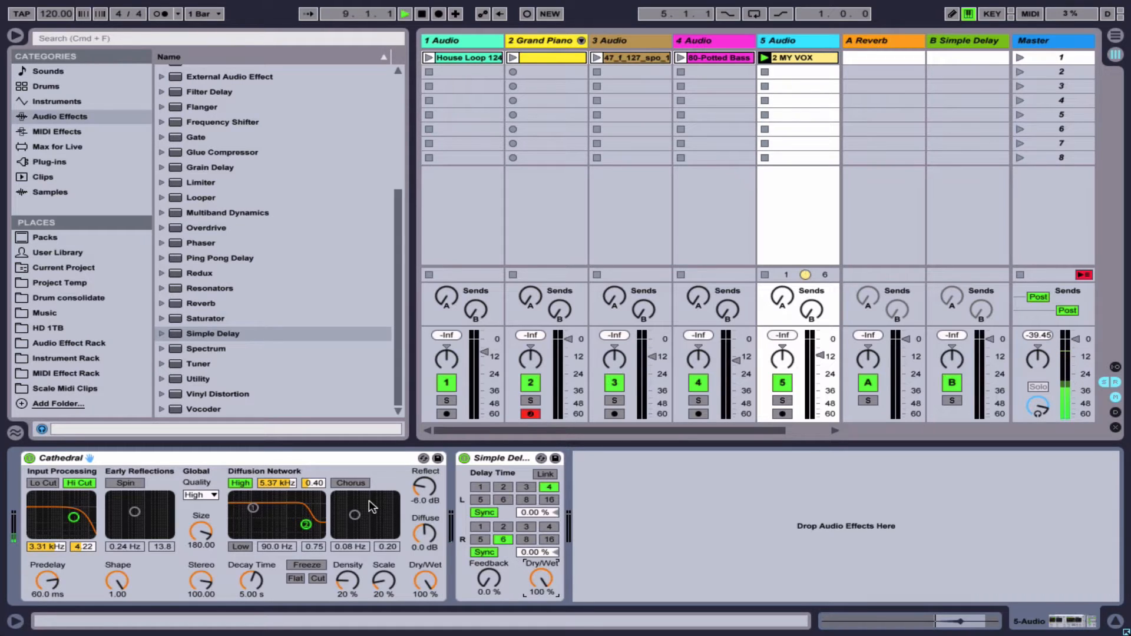
Step: Audition 2 MY VOX through the fully wet inserts, compare it with the clip's waveform, and return to the device chain
{"action": "key", "text": "space"}
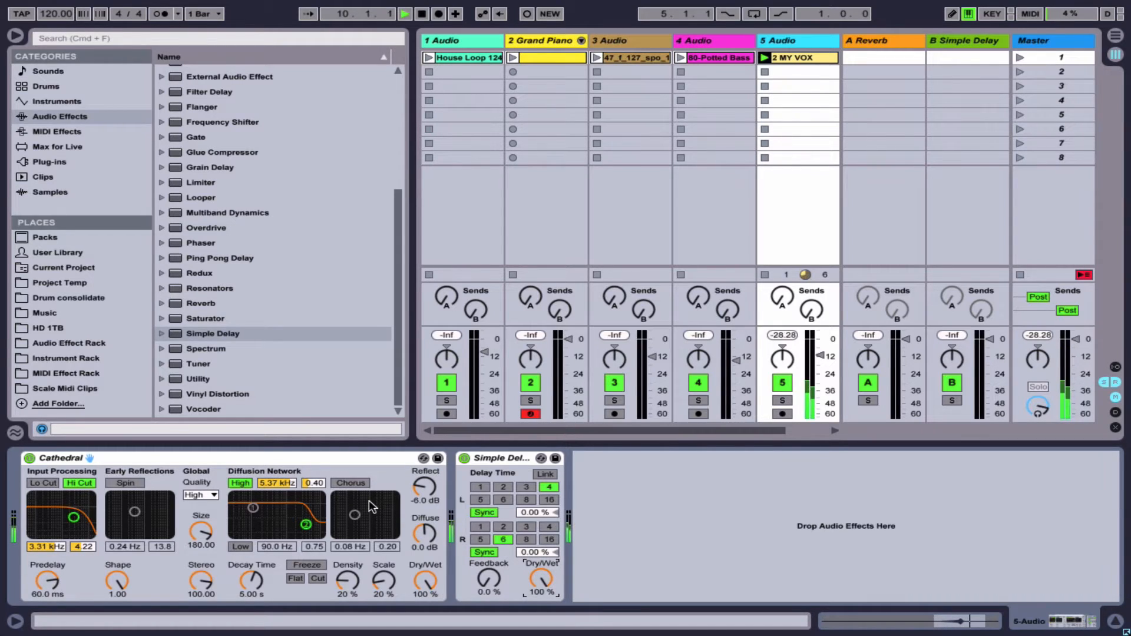
{"action": "key", "text": "space"}
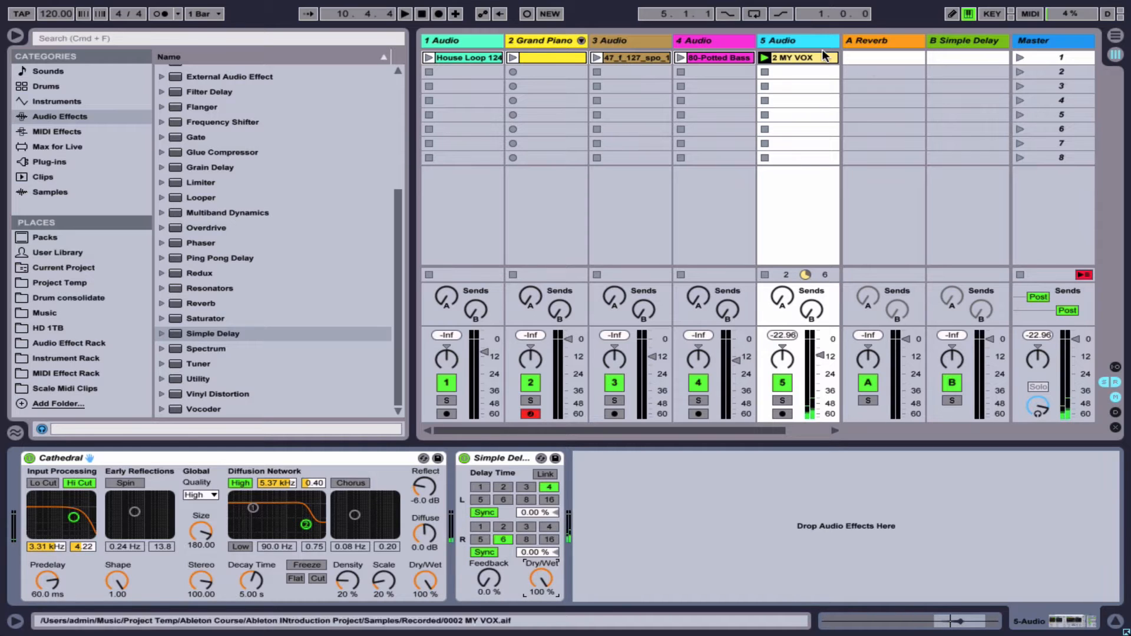
{"action": "double_click", "coordinate": [806, 56]}
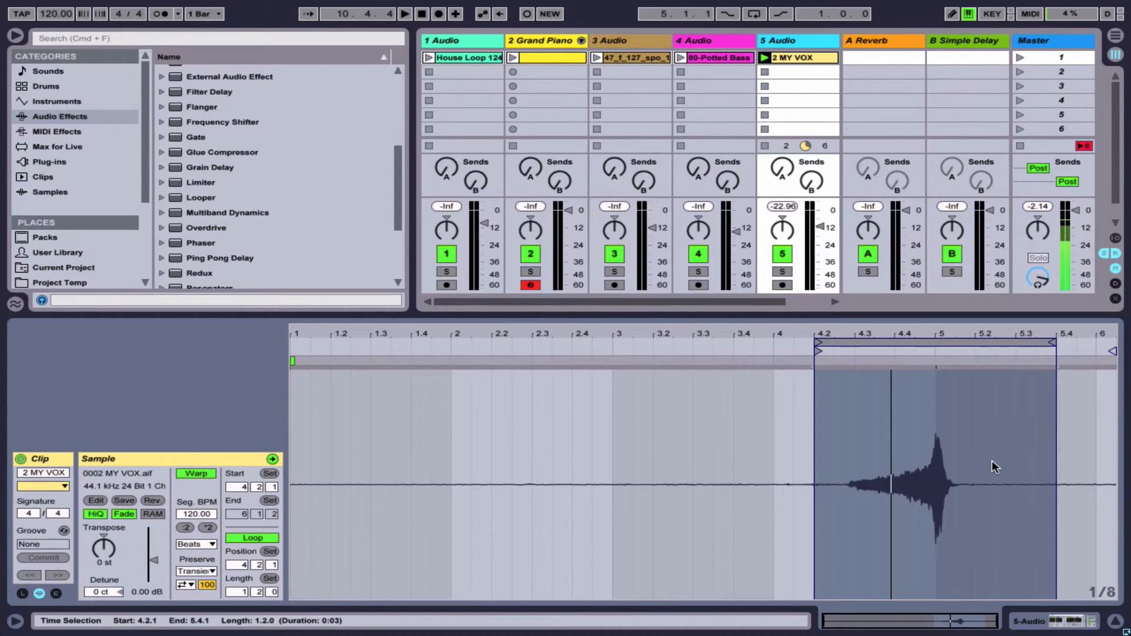
{"action": "key", "text": "space"}
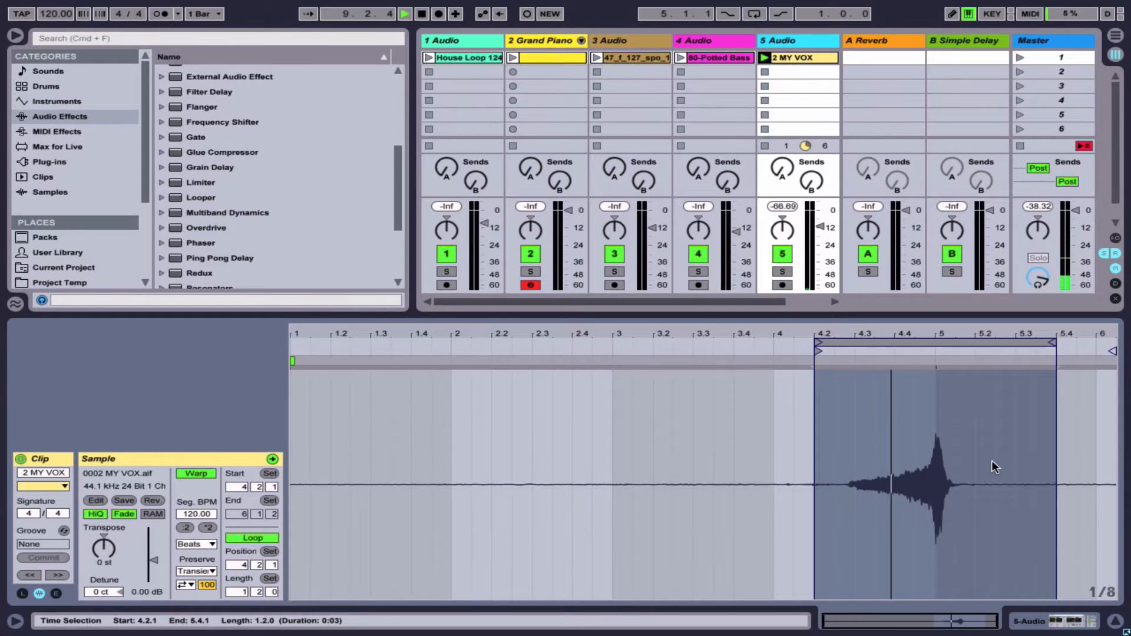
{"action": "key", "text": "space"}
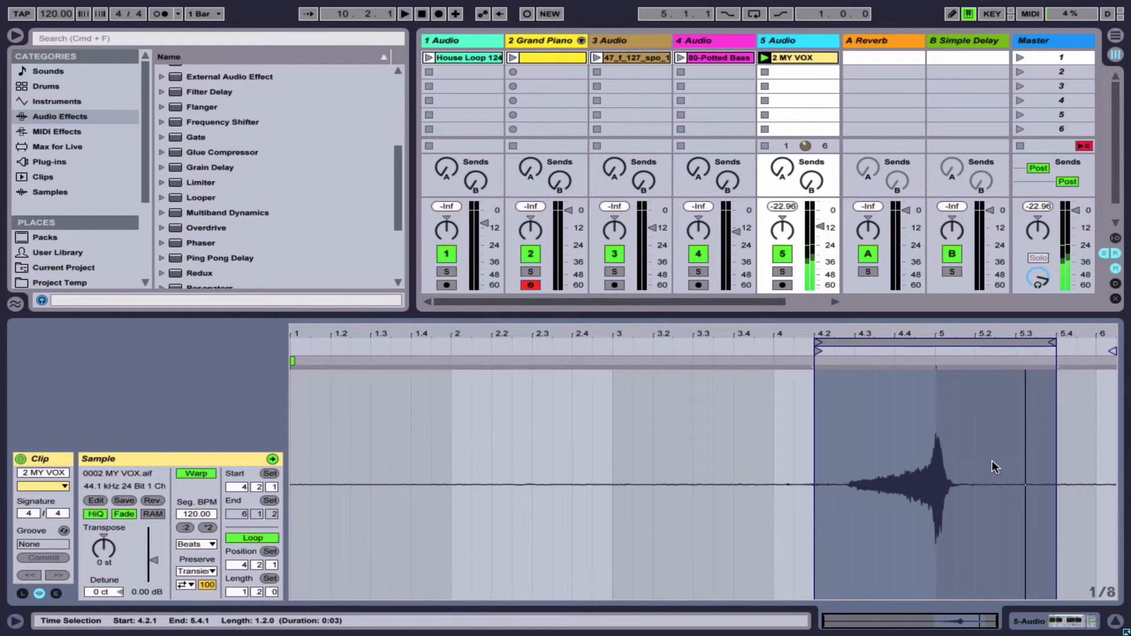
{"action": "key", "text": "shift+Tab"}
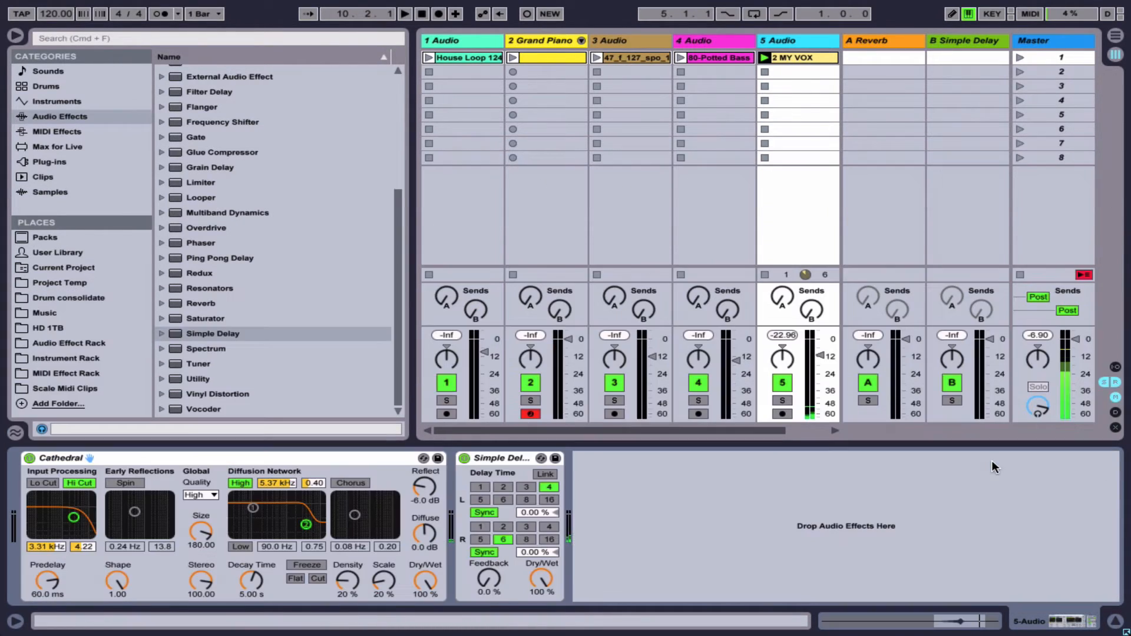
Step: Set Dry/Wet to 0 % on both Cathedral and Simple Delay and audition 2 MY VOX dry
{"action": "mouse_move", "coordinate": [428, 578]}
{"action": "left_mouse_down"}
{"action": "mouse_move", "coordinate": [428, 607]}
{"action": "mouse_move", "coordinate": [429, 581]}
{"action": "left_mouse_up"}
{"action": "left_click_drag", "start_coordinate": [541, 580], "coordinate": [541, 607]}
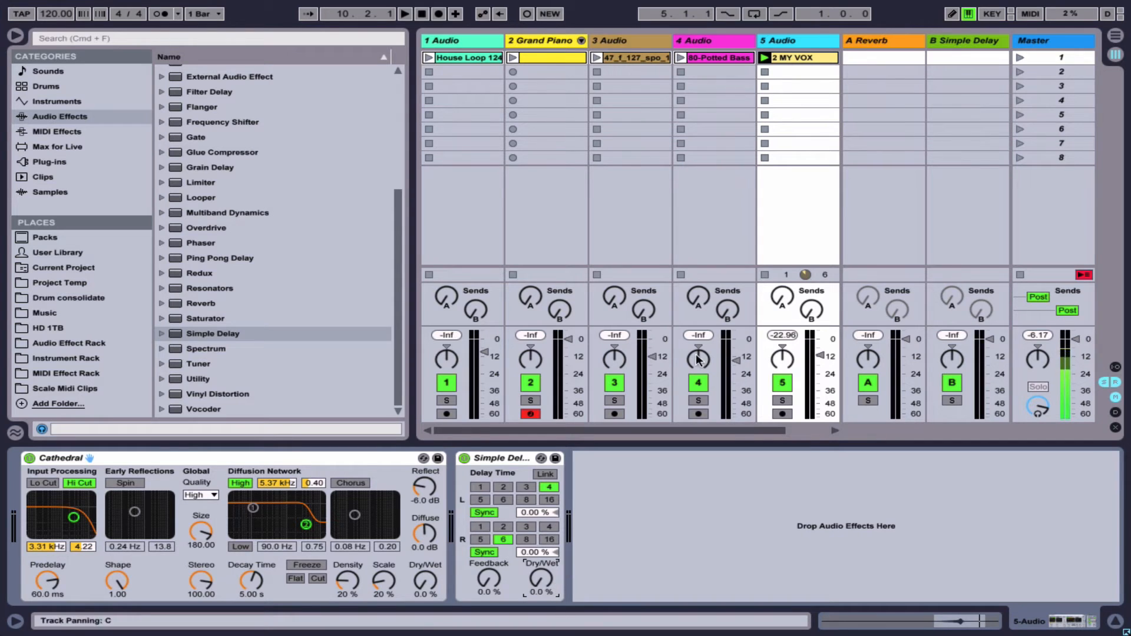
{"action": "left_click", "coordinate": [790, 299]}
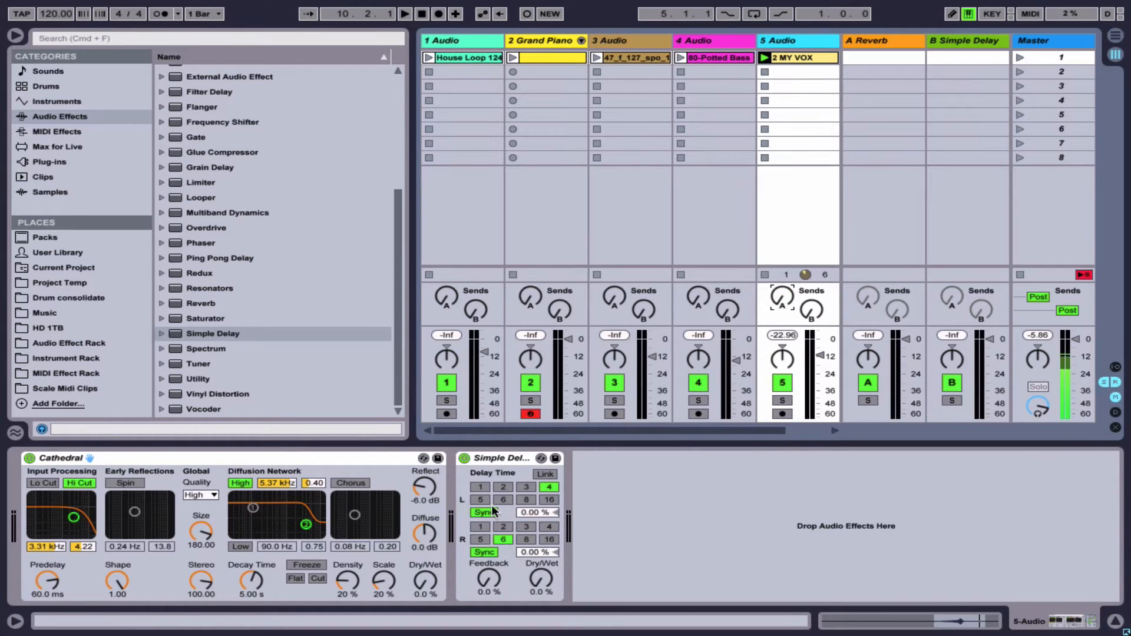
{"action": "left_click", "coordinate": [426, 579]}
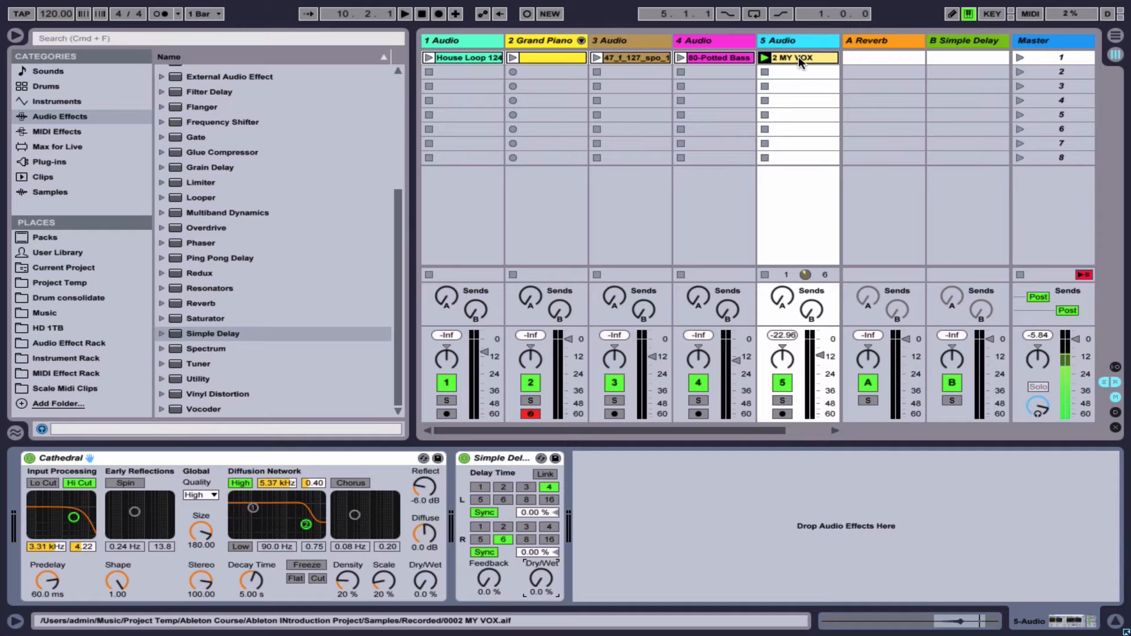
{"action": "key", "text": "space"}
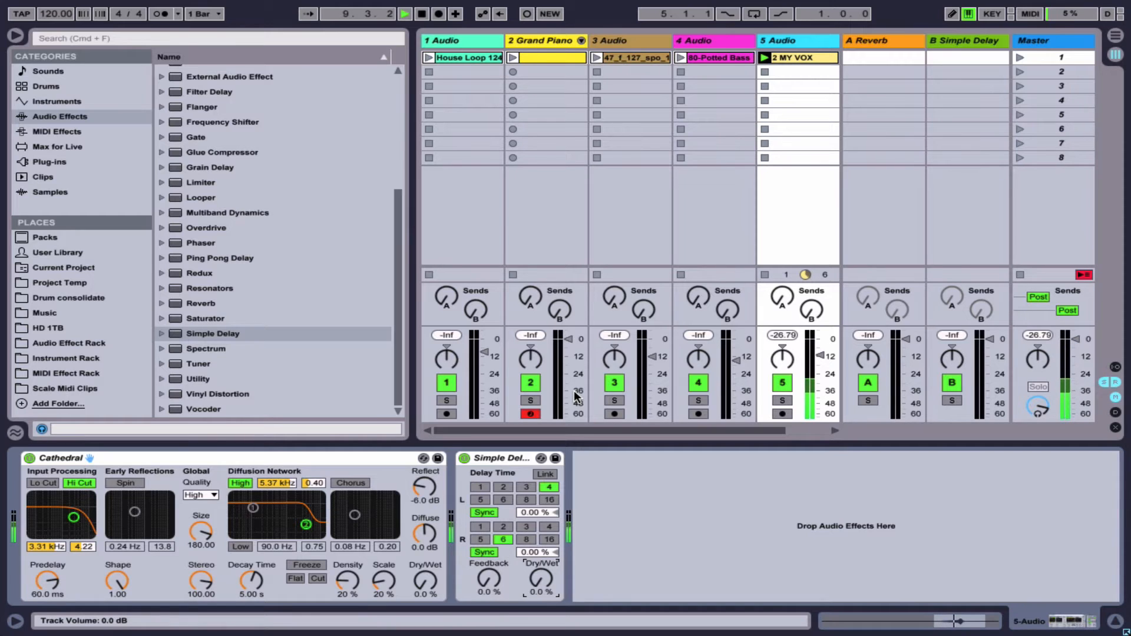
{"action": "key", "text": "space"}
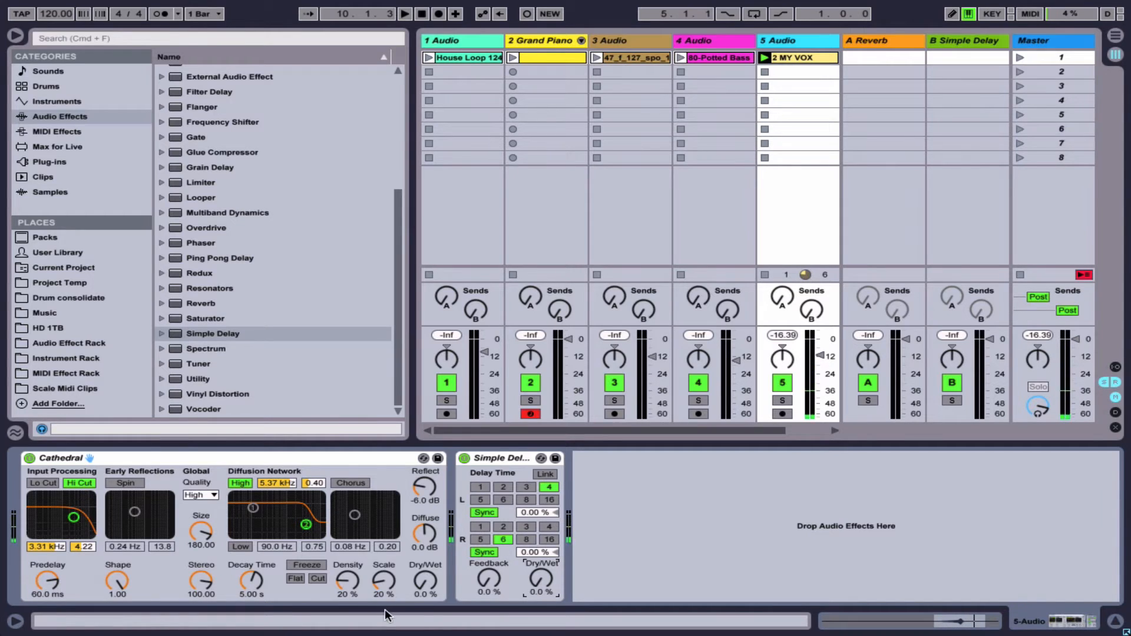
Step: Set the Dry/Wet of Cathedral to 50 % and of Simple Delay to 51 %
{"action": "left_click_drag", "start_coordinate": [425, 581], "coordinate": [425, 539]}
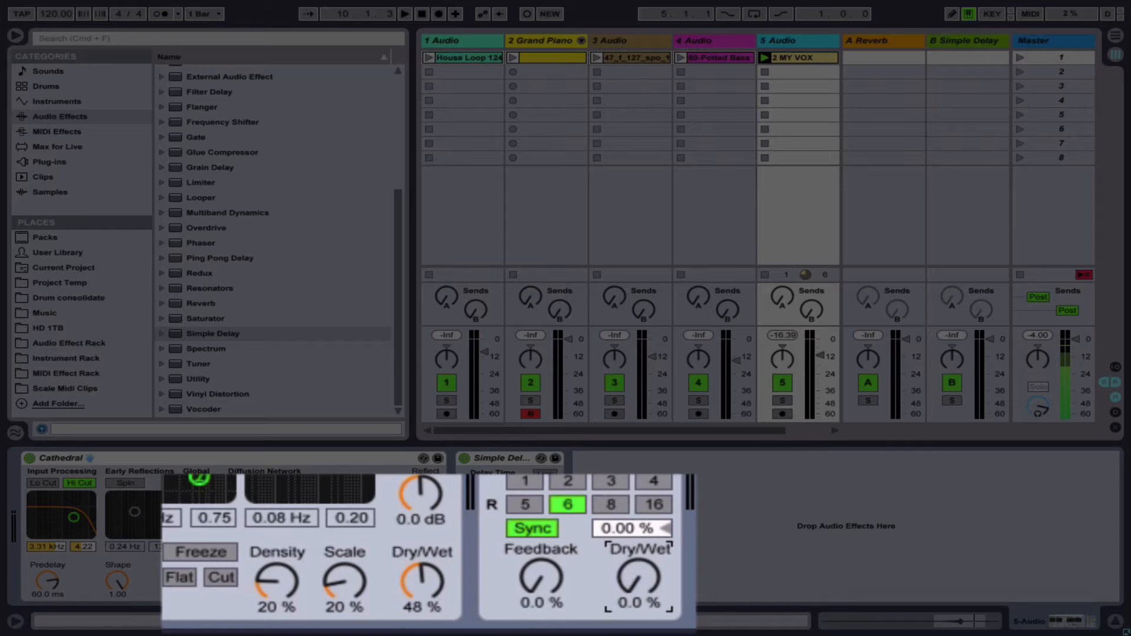
{"action": "left_click_drag", "start_coordinate": [639, 581], "coordinate": [638, 562]}
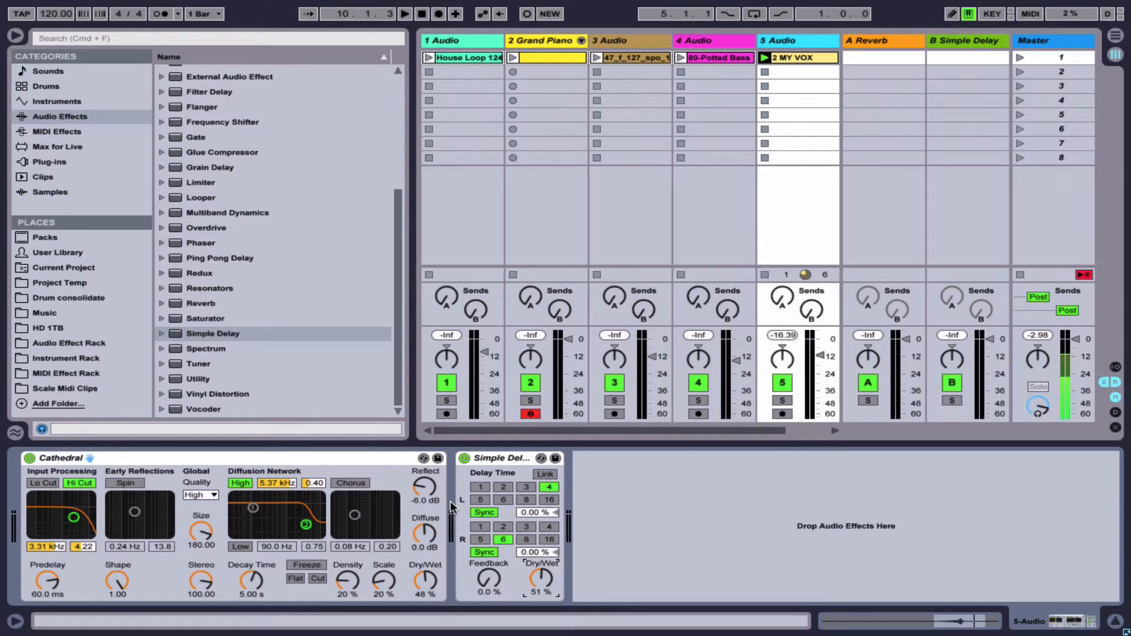
{"action": "left_click", "coordinate": [372, 459]}
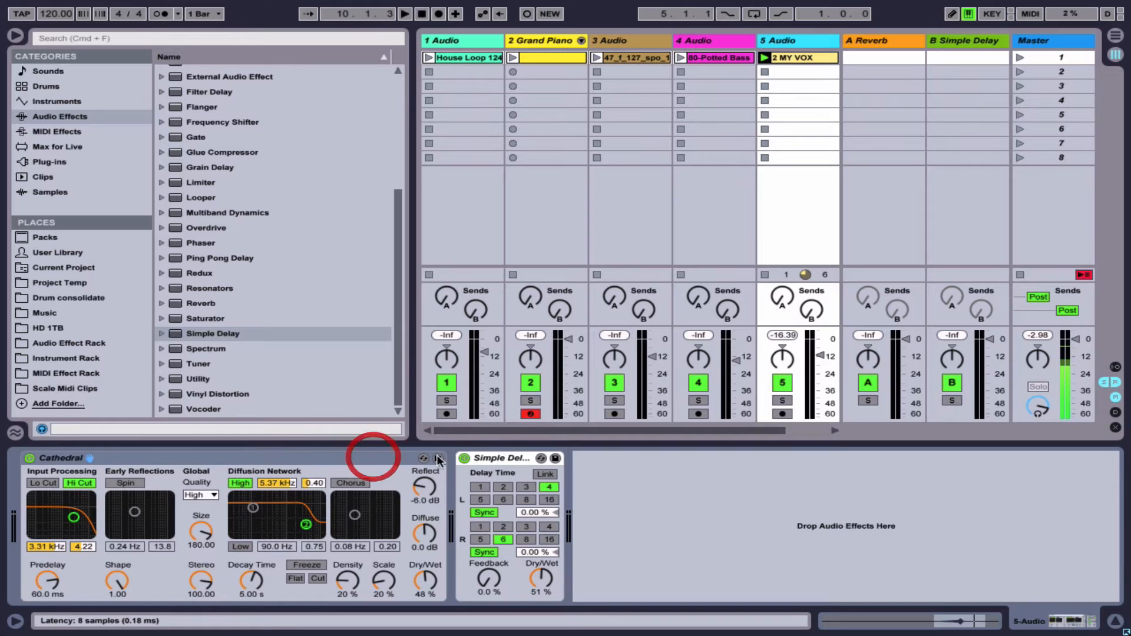
{"action": "left_click", "coordinate": [512, 458]}
{"action": "left_click", "coordinate": [794, 49]}
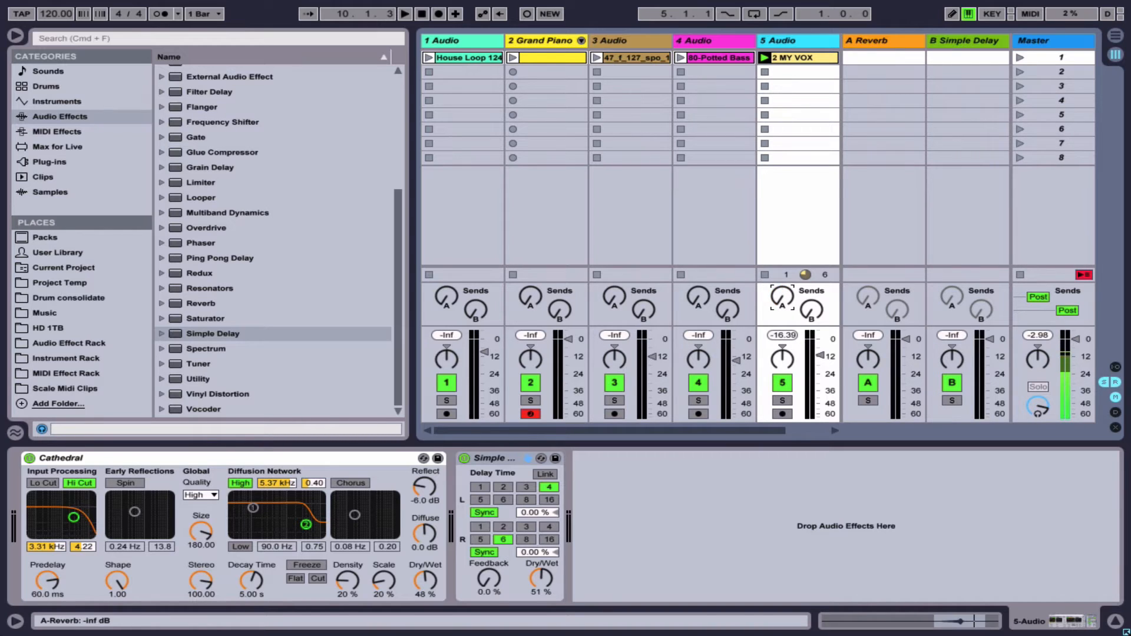
{"action": "left_click", "coordinate": [808, 249]}
{"action": "left_click", "coordinate": [311, 461]}
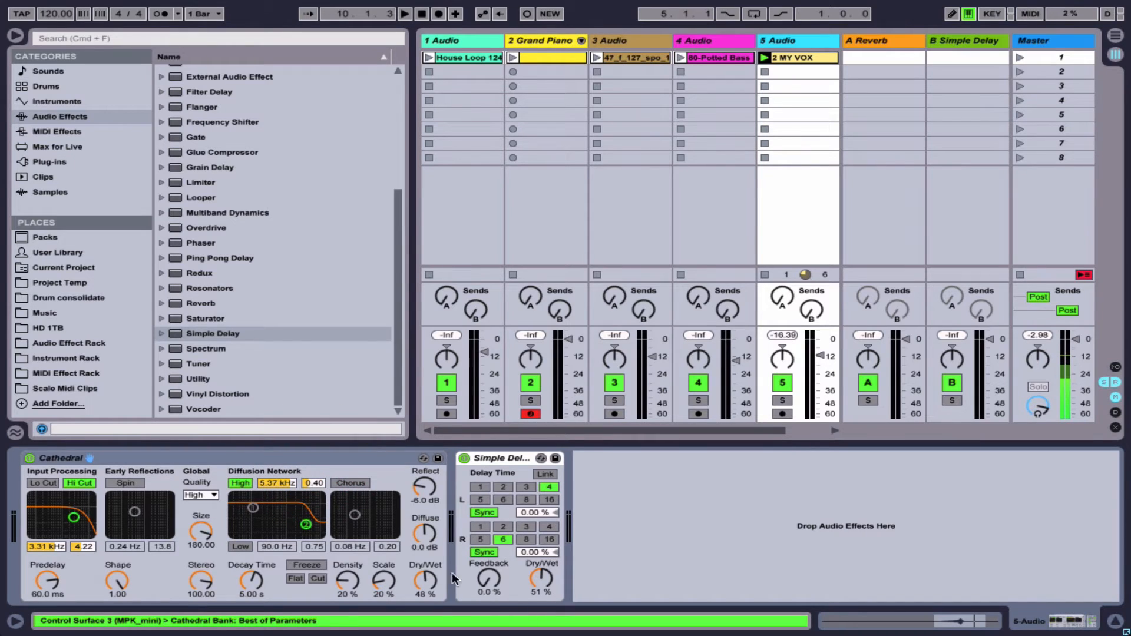
{"action": "left_click_drag", "start_coordinate": [420, 575], "coordinate": [421, 573]}
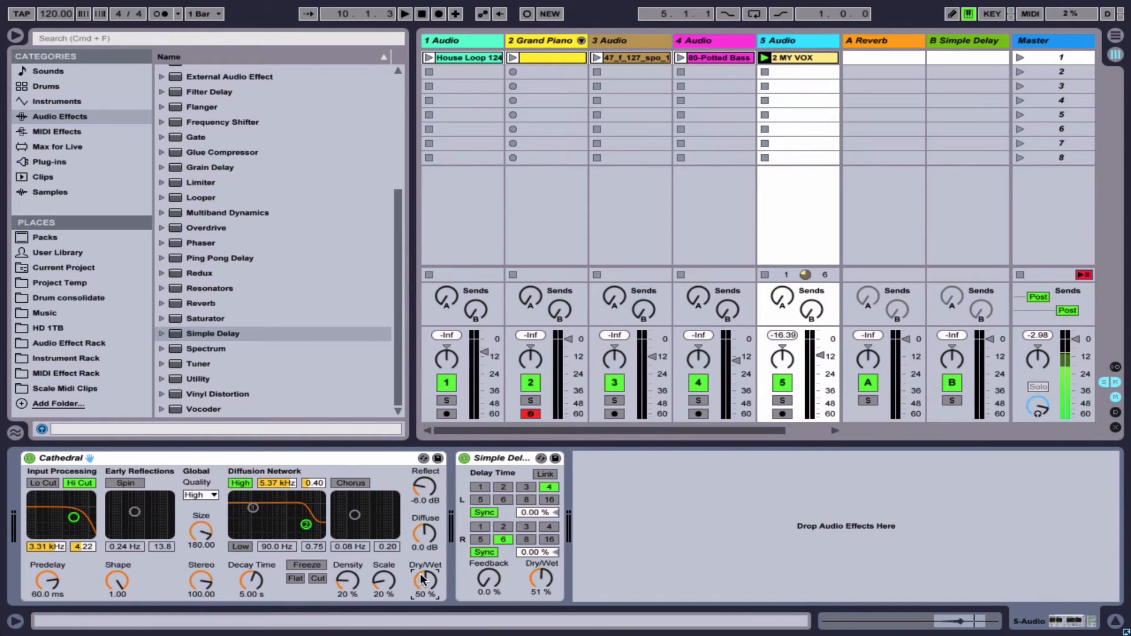
Step: Audition 2 MY VOX with both inserts about half wet, and review the Cathedral and Simple Delay devices in chain order
{"action": "key", "text": "space"}
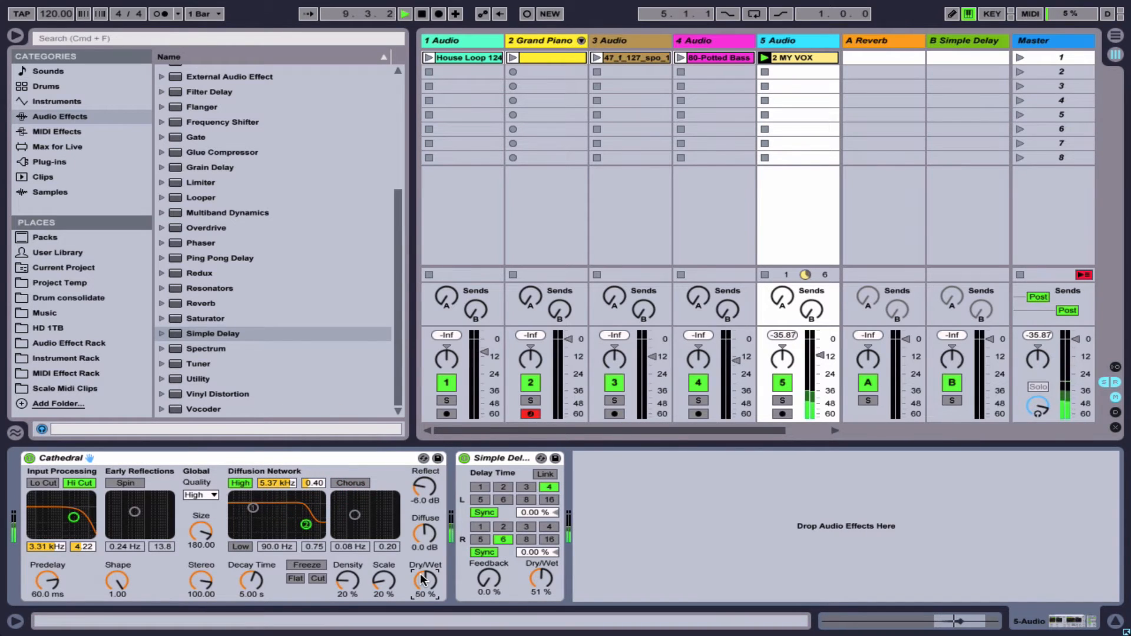
{"action": "key", "text": "space"}
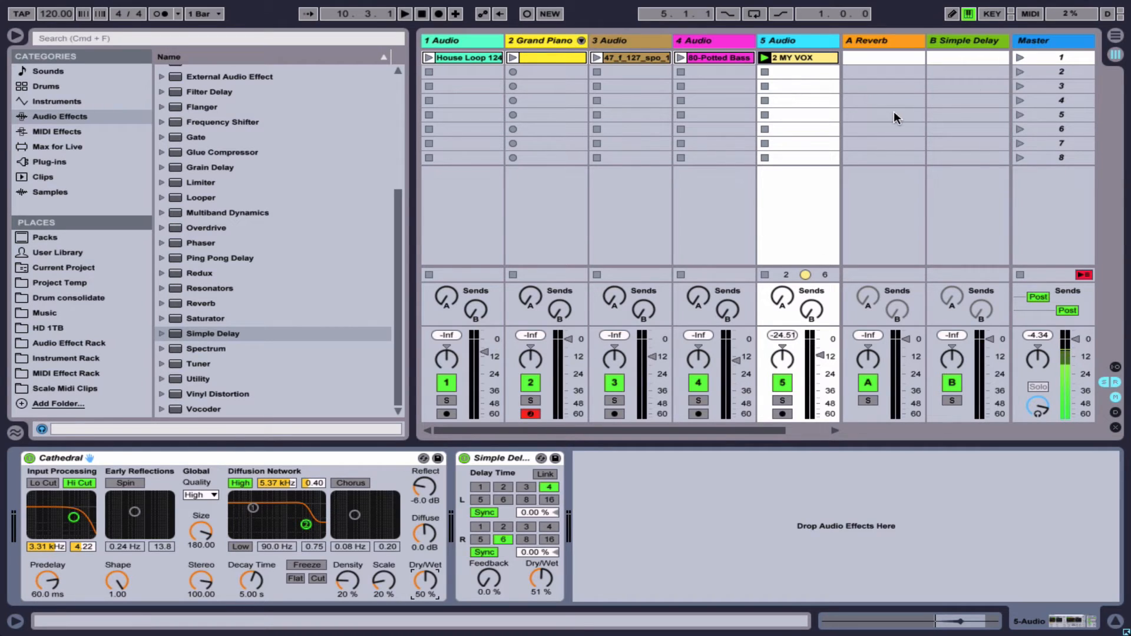
{"action": "left_click", "coordinate": [168, 458]}
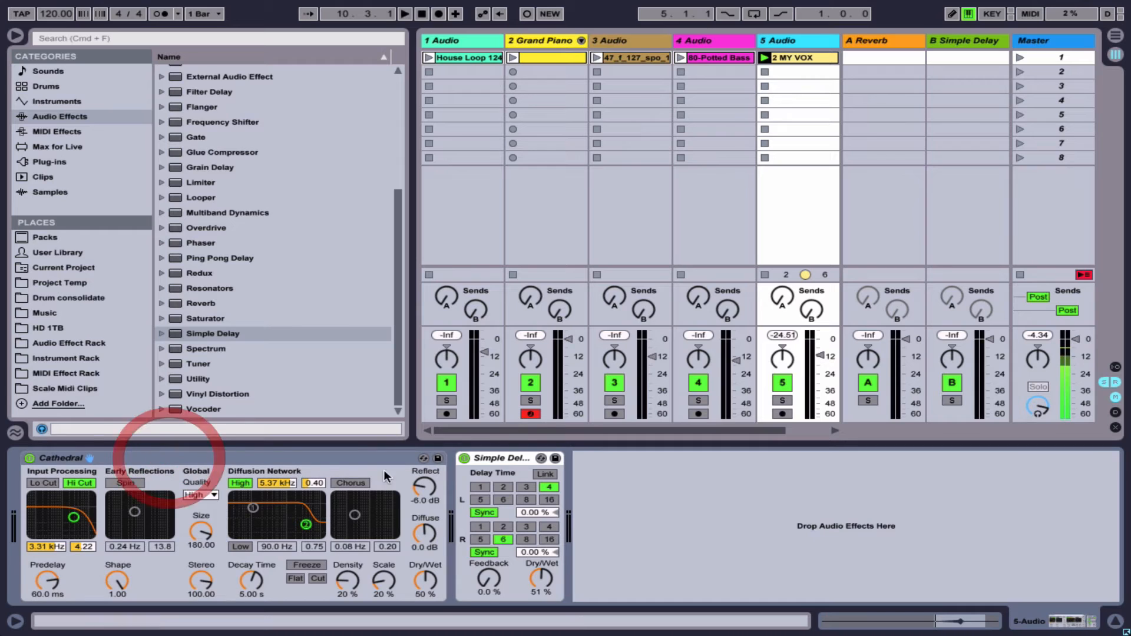
{"action": "left_click", "coordinate": [508, 458]}
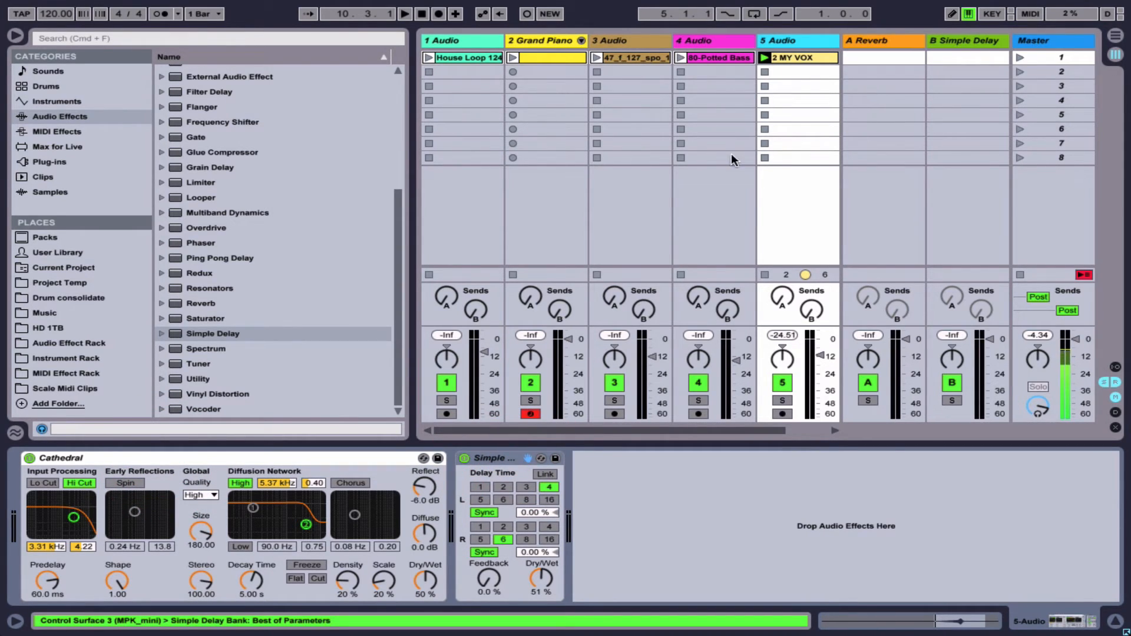
Step: Delete both the Cathedral reverb and the Simple Delay from the 5 Audio track's device chain
{"action": "left_click", "coordinate": [298, 453]}
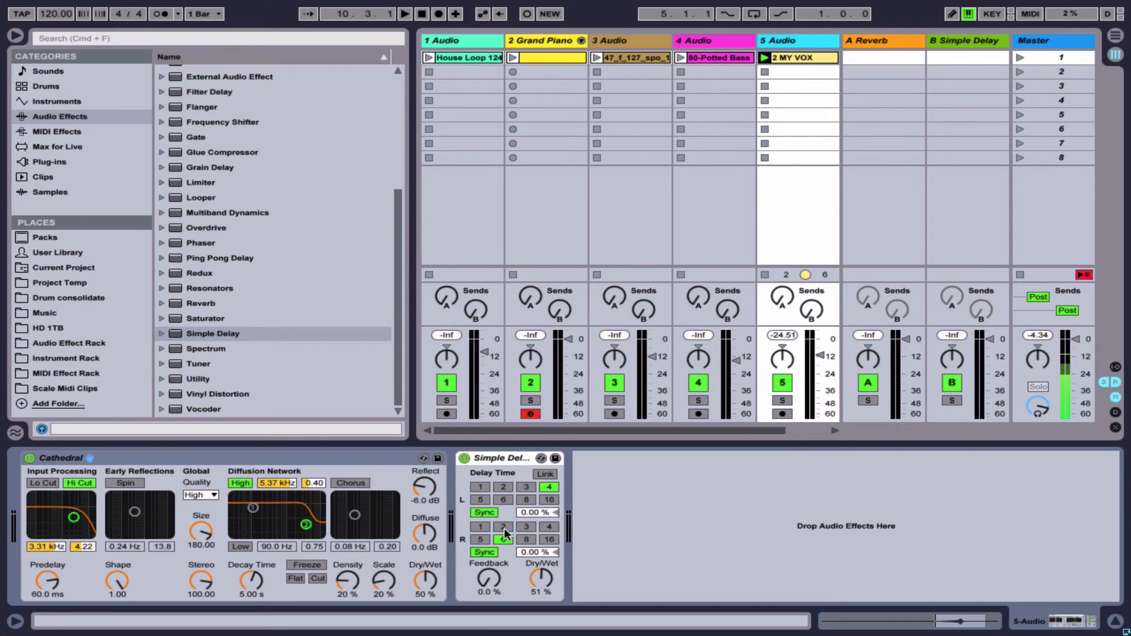
{"action": "left_click", "coordinate": [352, 455]}
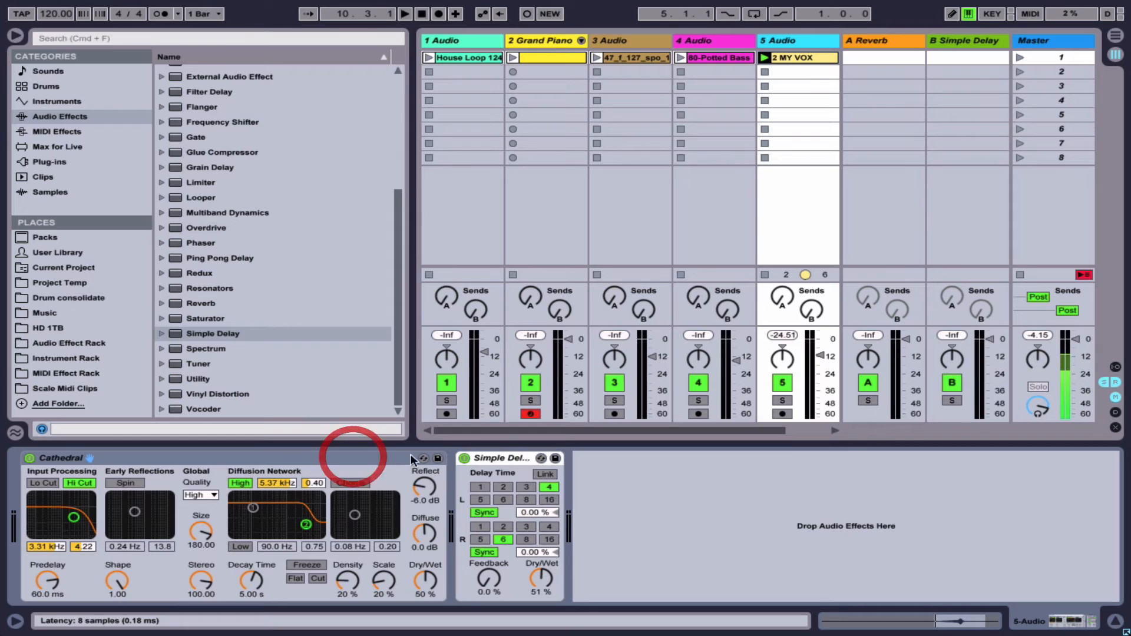
{"action": "left_click", "coordinate": [497, 458], "text": "shift"}
{"action": "key", "text": "Delete"}
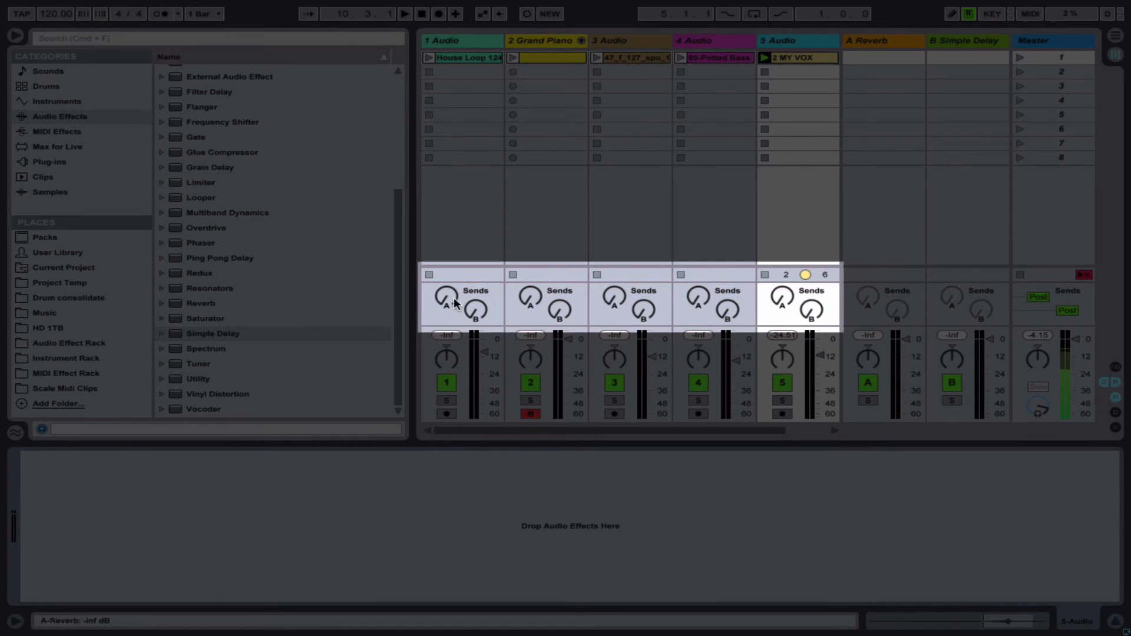
Step: Raise Send A to roughly its middle range on all five tracks, from 1 Audio through 5 Audio, to feed the reverb return
{"action": "left_click_drag", "start_coordinate": [453, 298], "coordinate": [452, 262]}
{"action": "left_click_drag", "start_coordinate": [524, 304], "coordinate": [524, 271]}
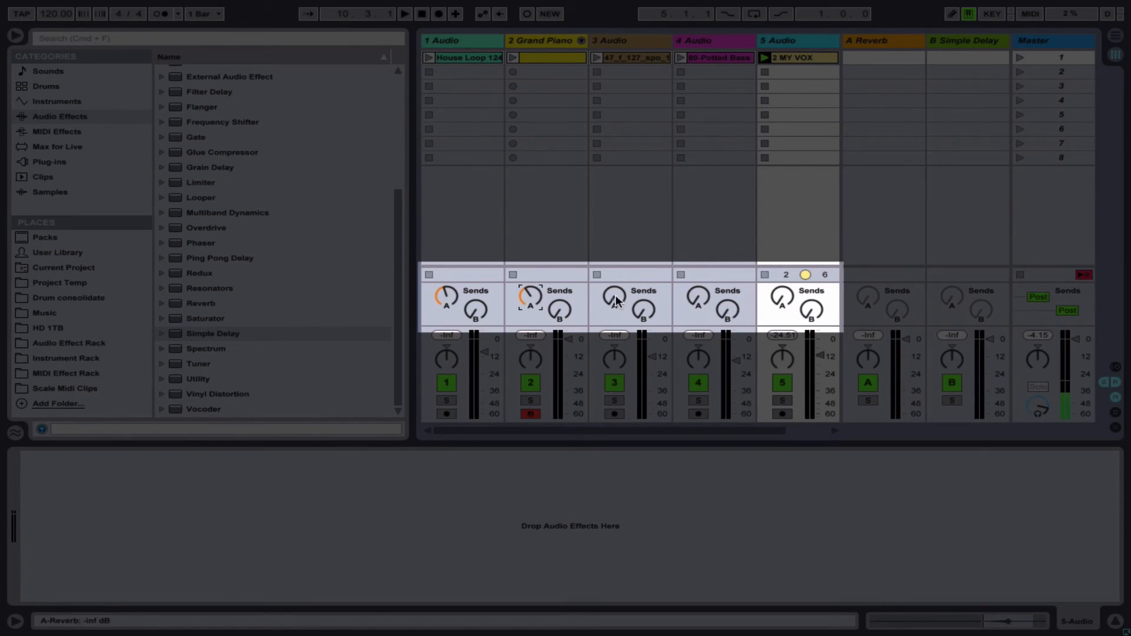
{"action": "left_click_drag", "start_coordinate": [613, 303], "coordinate": [613, 271]}
{"action": "left_click_drag", "start_coordinate": [702, 303], "coordinate": [696, 293]}
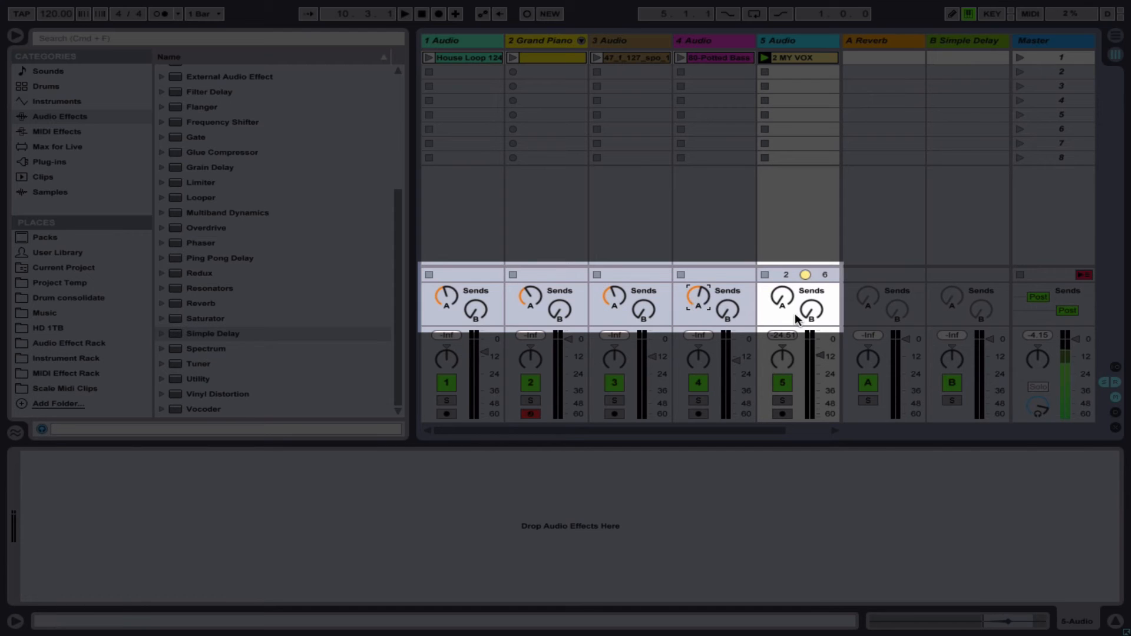
{"action": "left_click_drag", "start_coordinate": [783, 305], "coordinate": [785, 294]}
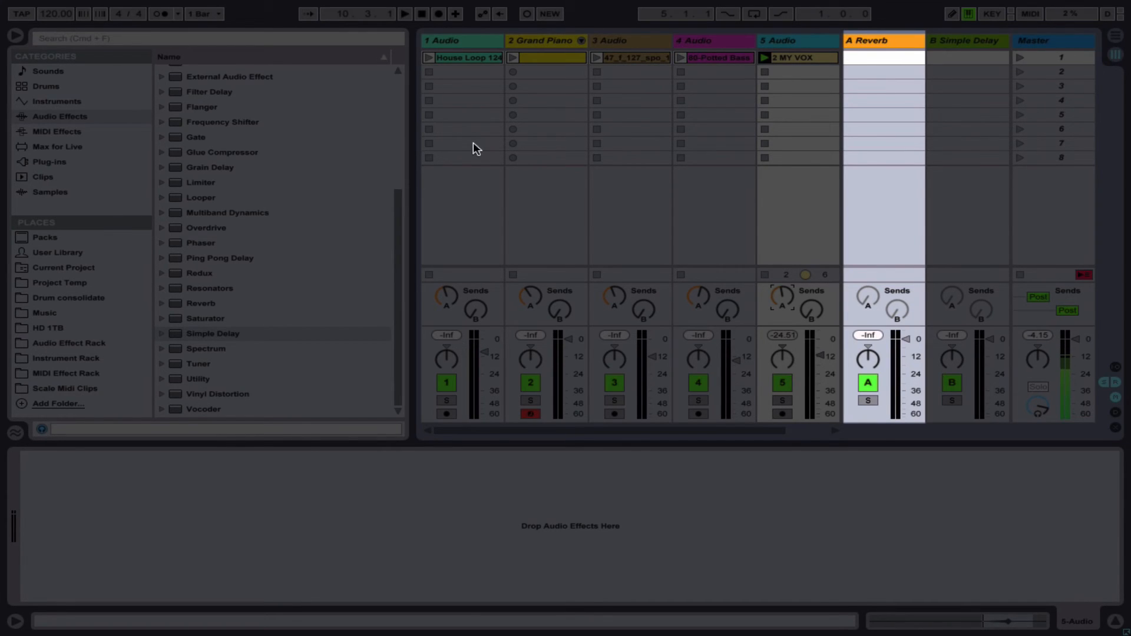
Step: Compare the device chain of the A Reverb return with that of 5 Audio, ending on the return's Reverb
{"action": "left_click", "coordinate": [891, 41]}
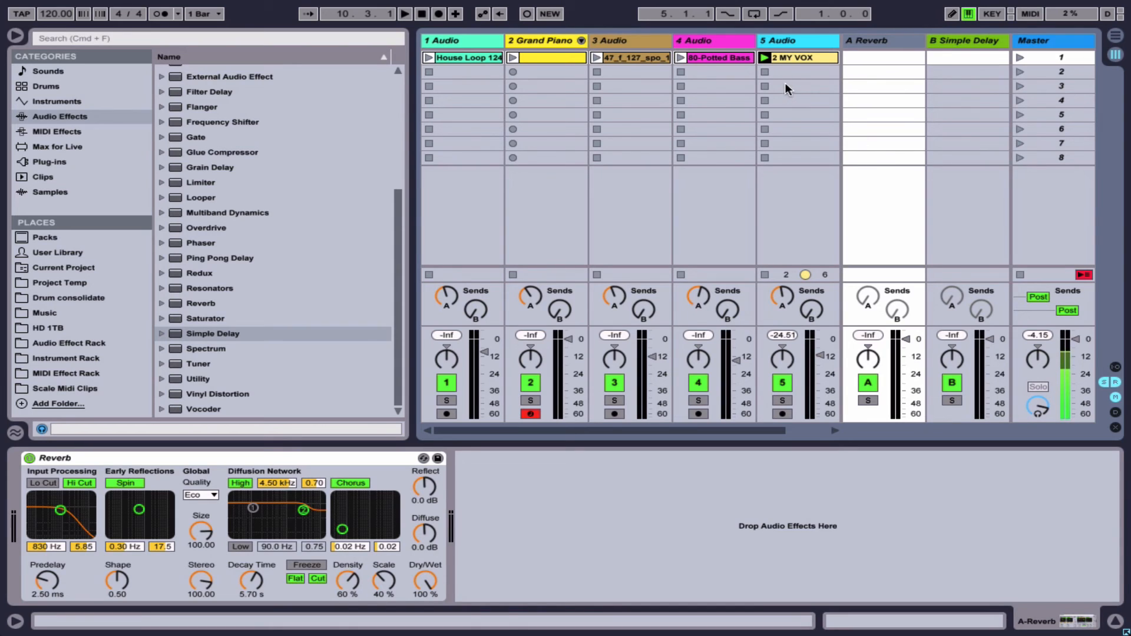
{"action": "left_click", "coordinate": [791, 39]}
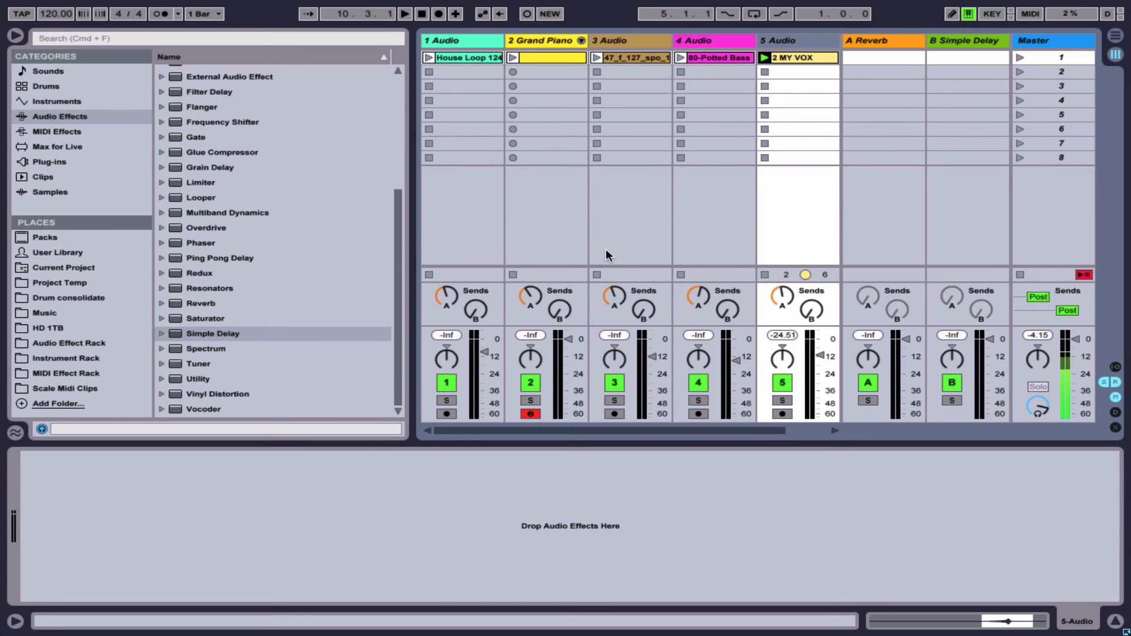
{"action": "left_click", "coordinate": [882, 37]}
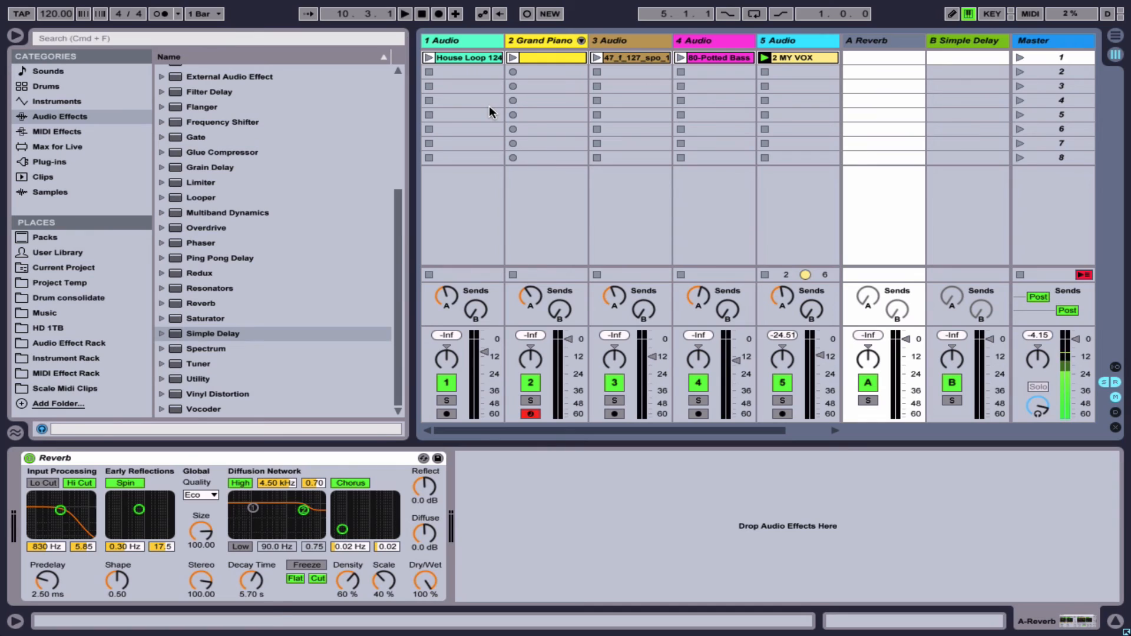